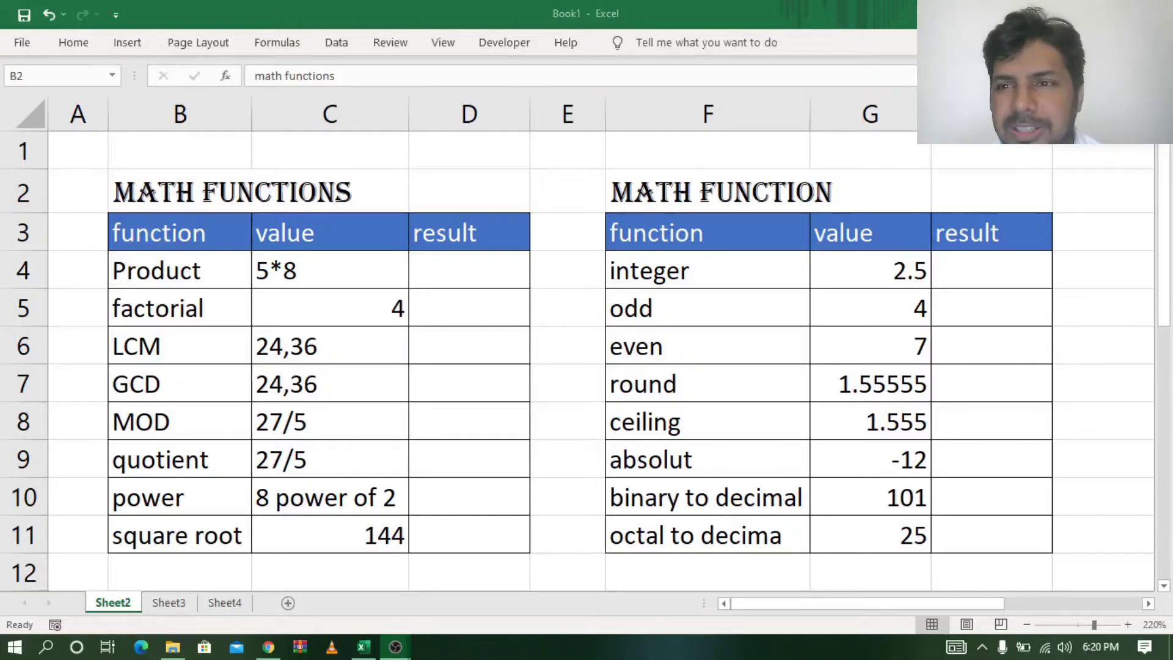
Review the table's title and Product row, briefly checking the browser playlists
left_click(356, 283)
left_click(208, 193)
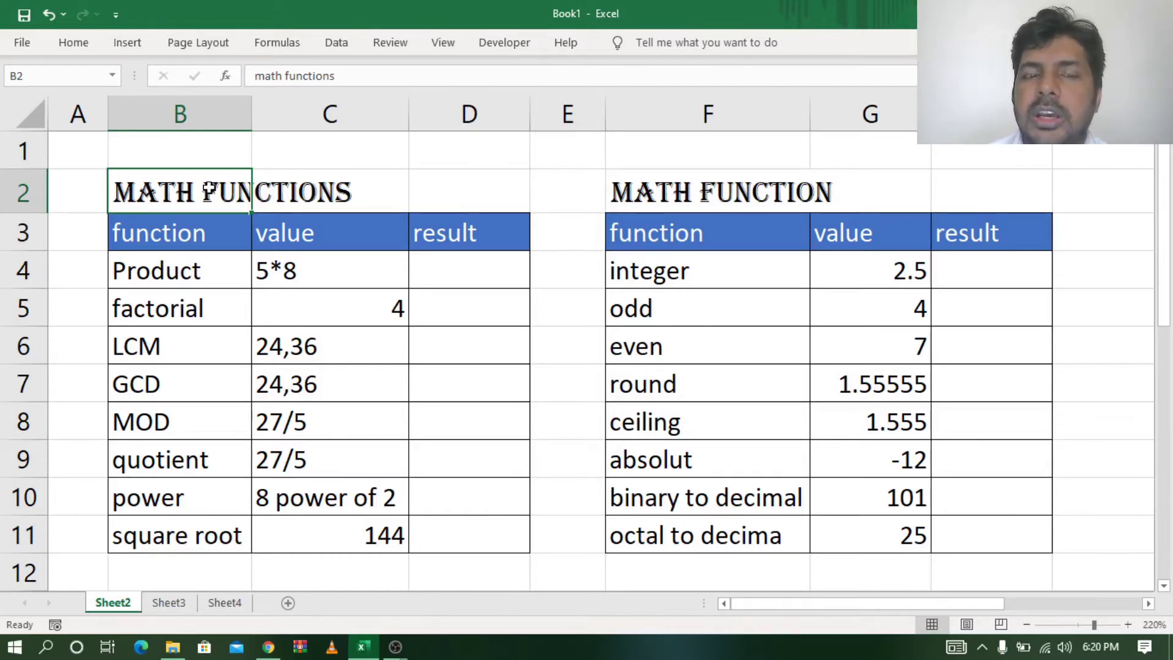
left_click(269, 646)
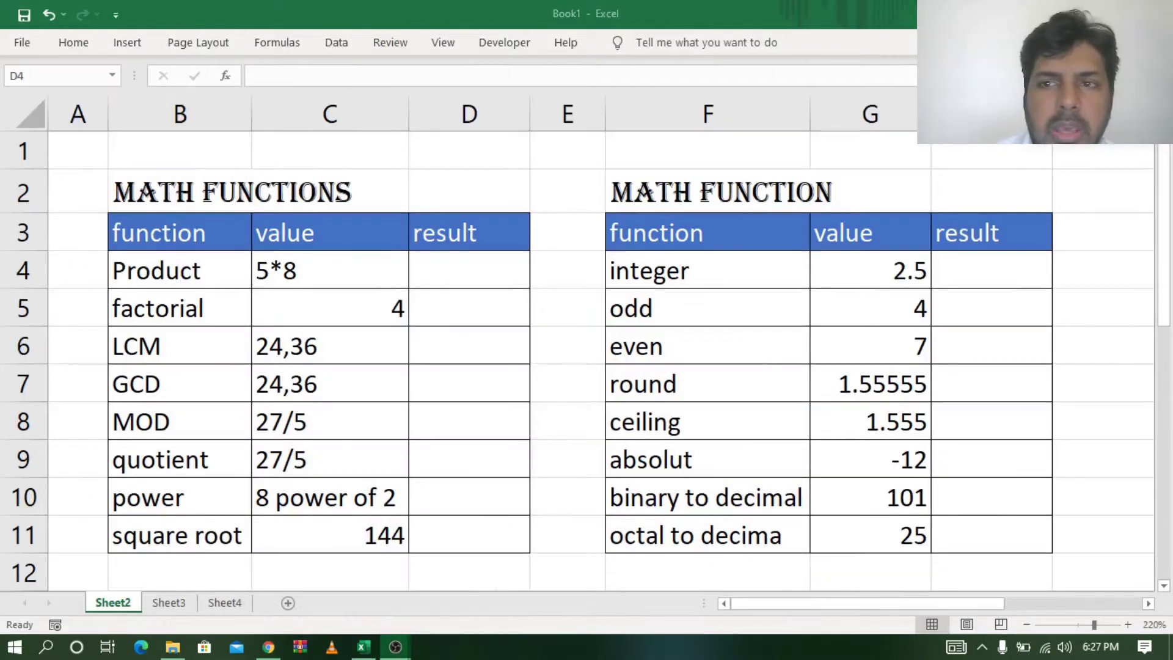
left_click(188, 191)
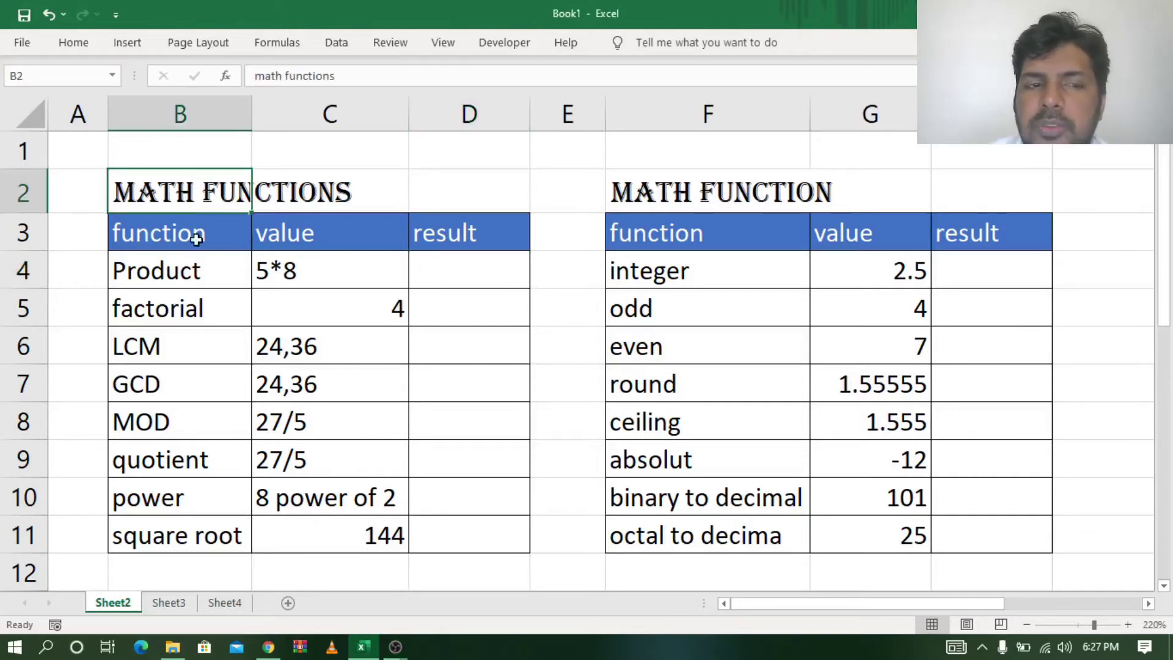
left_click(189, 271)
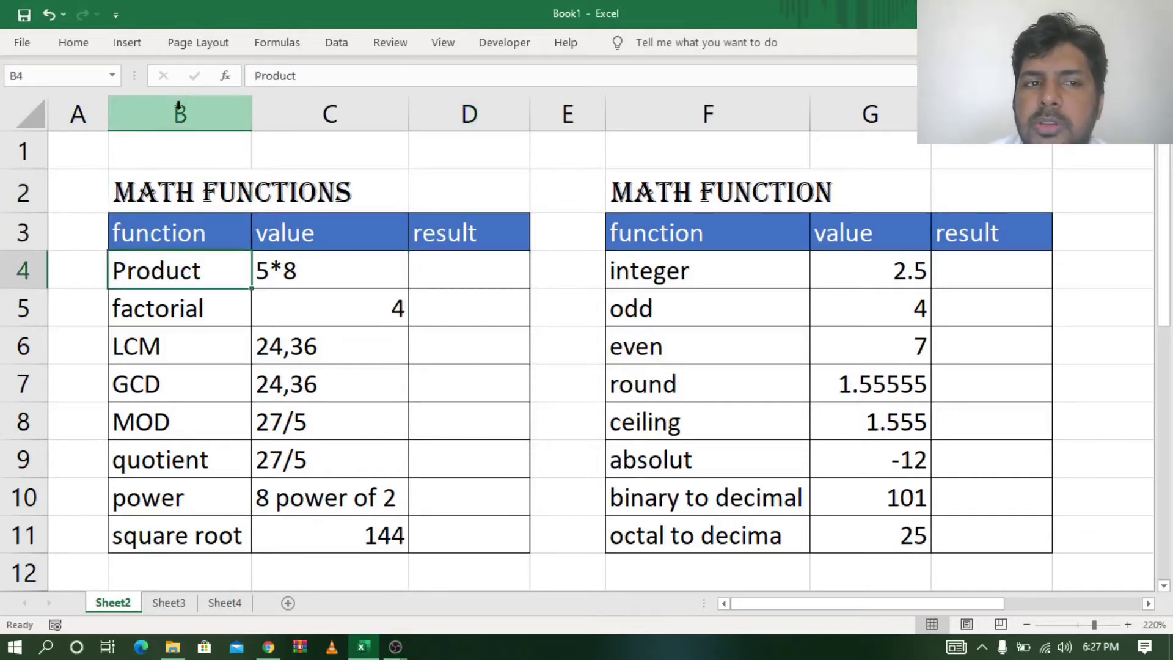
Select the function, value and result columns in turn, then the Product row's label and value
left_click(180, 109)
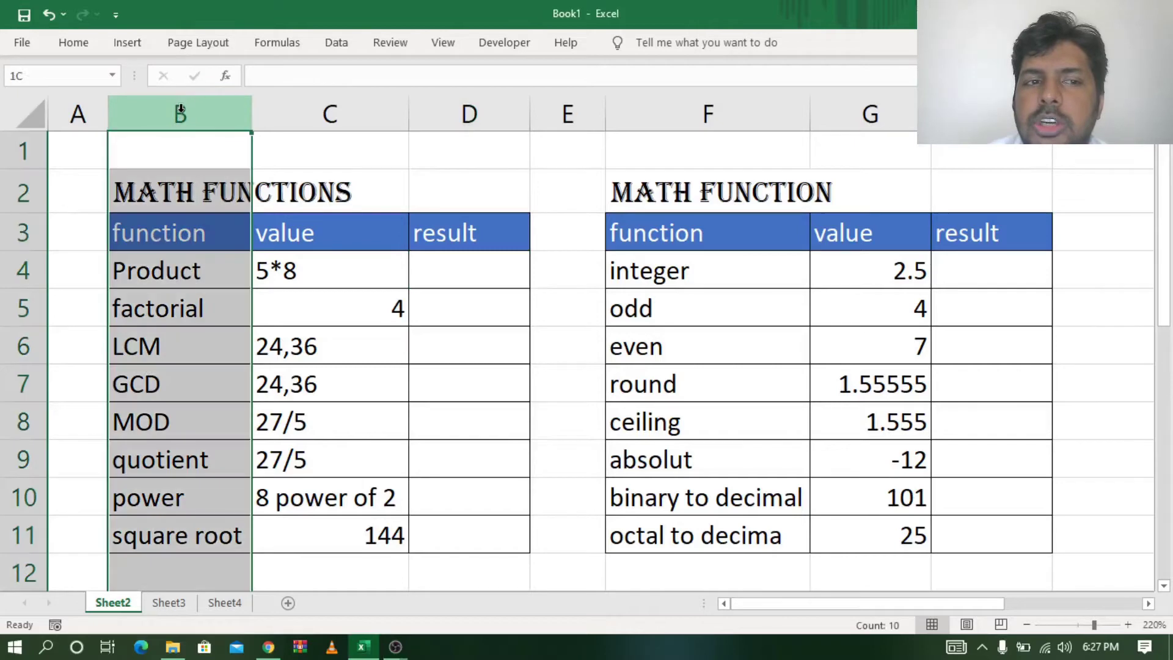
left_click(328, 116)
left_click(467, 118)
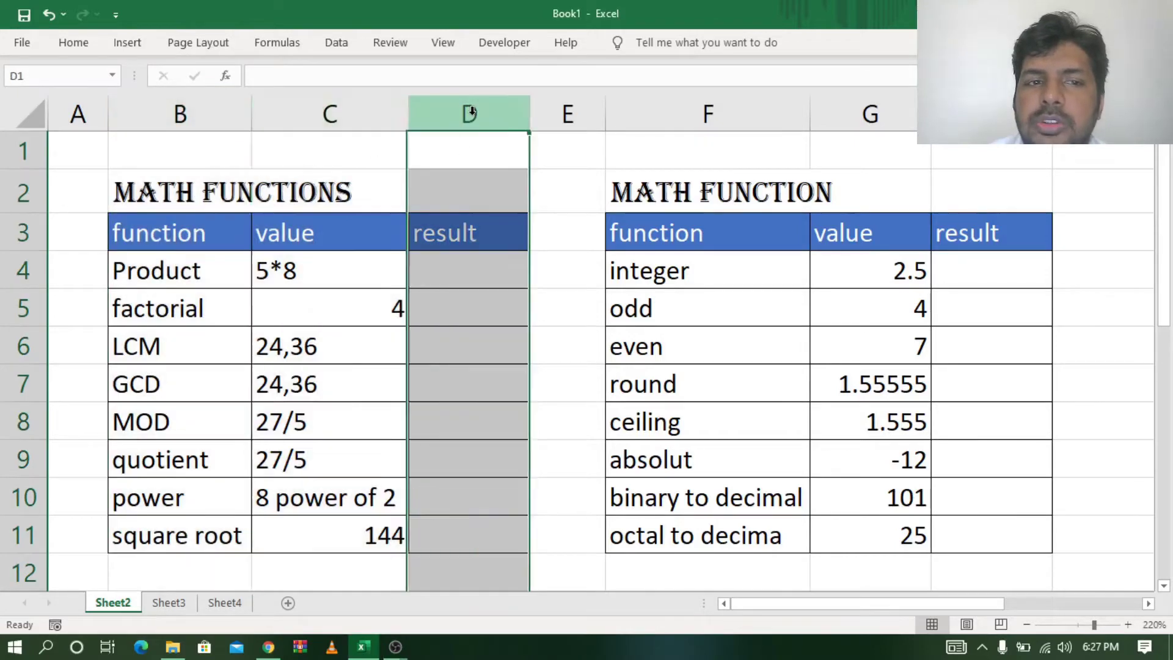
left_click(180, 115)
left_click(319, 116)
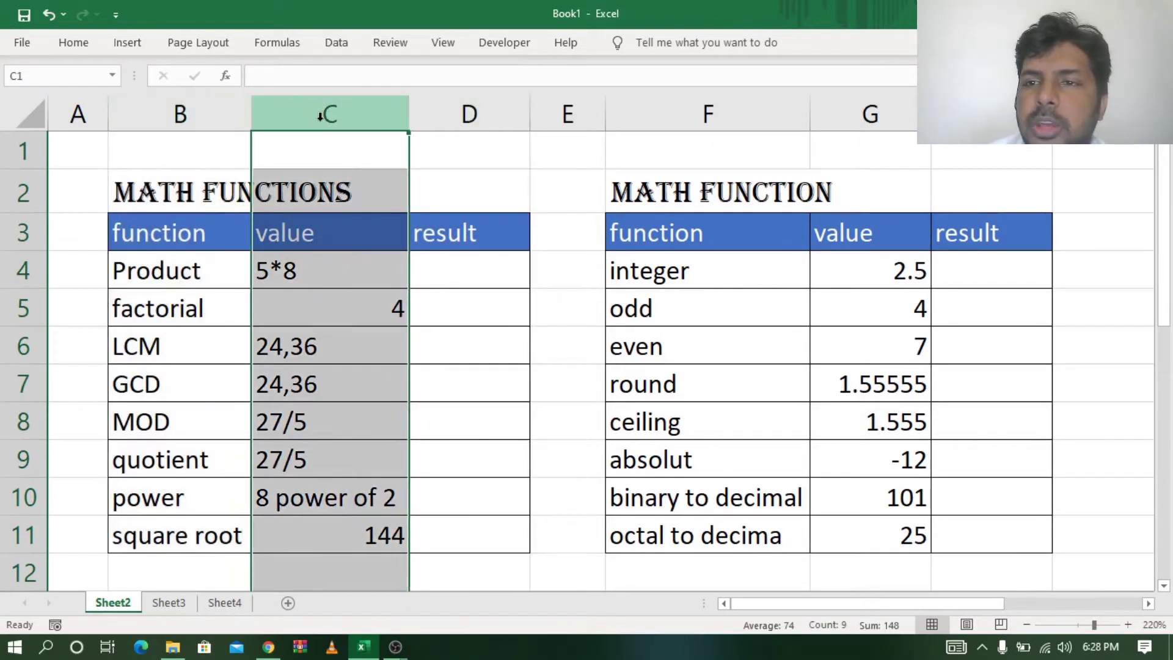
left_click(476, 119)
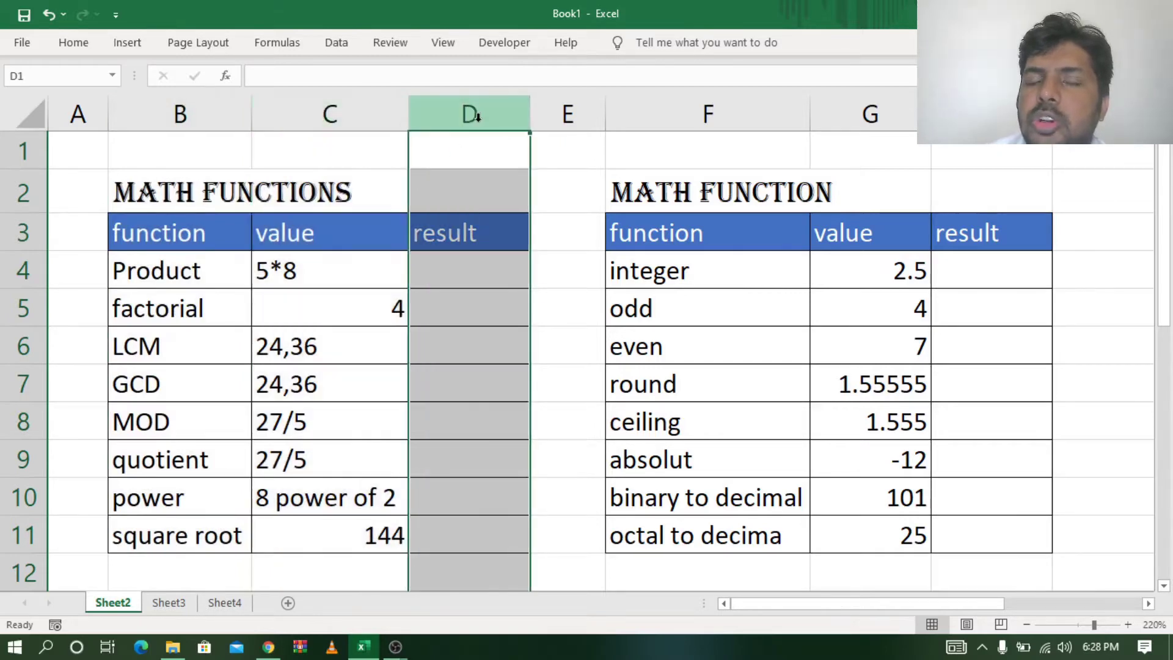
left_click(179, 275)
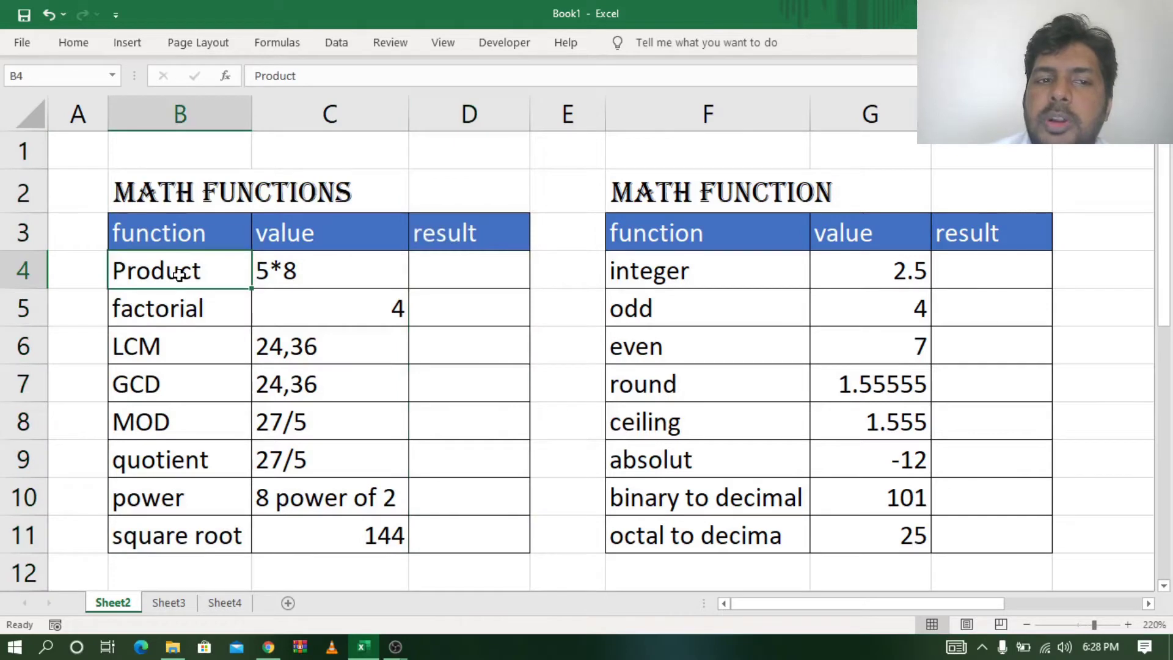
left_click(344, 272)
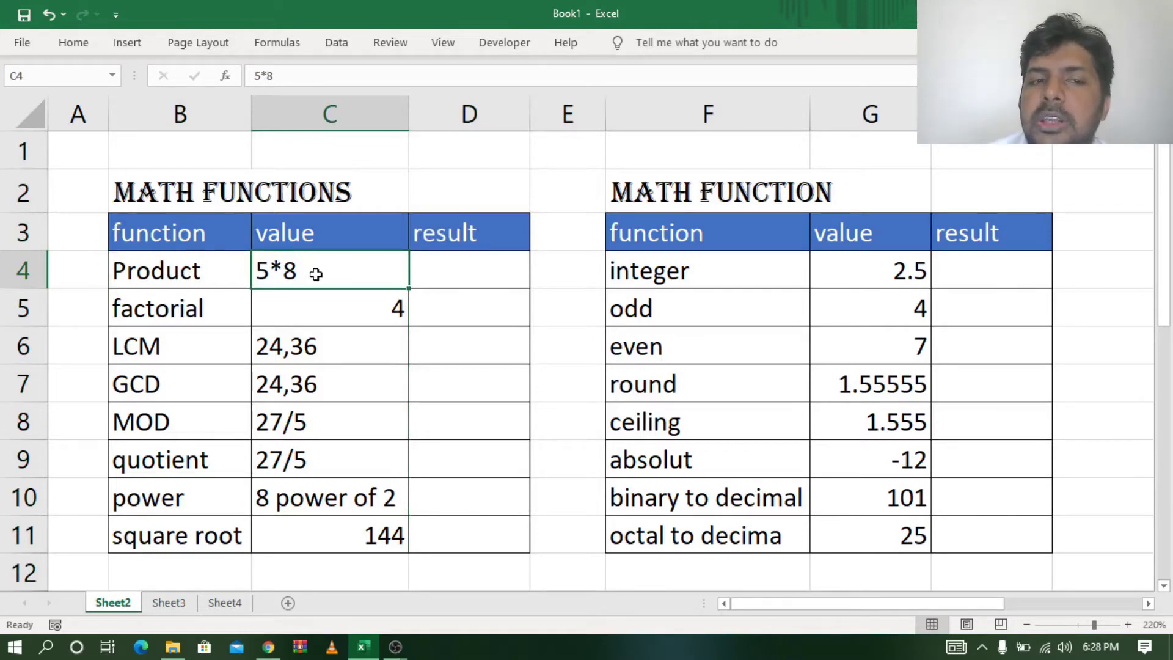
left_click(173, 273)
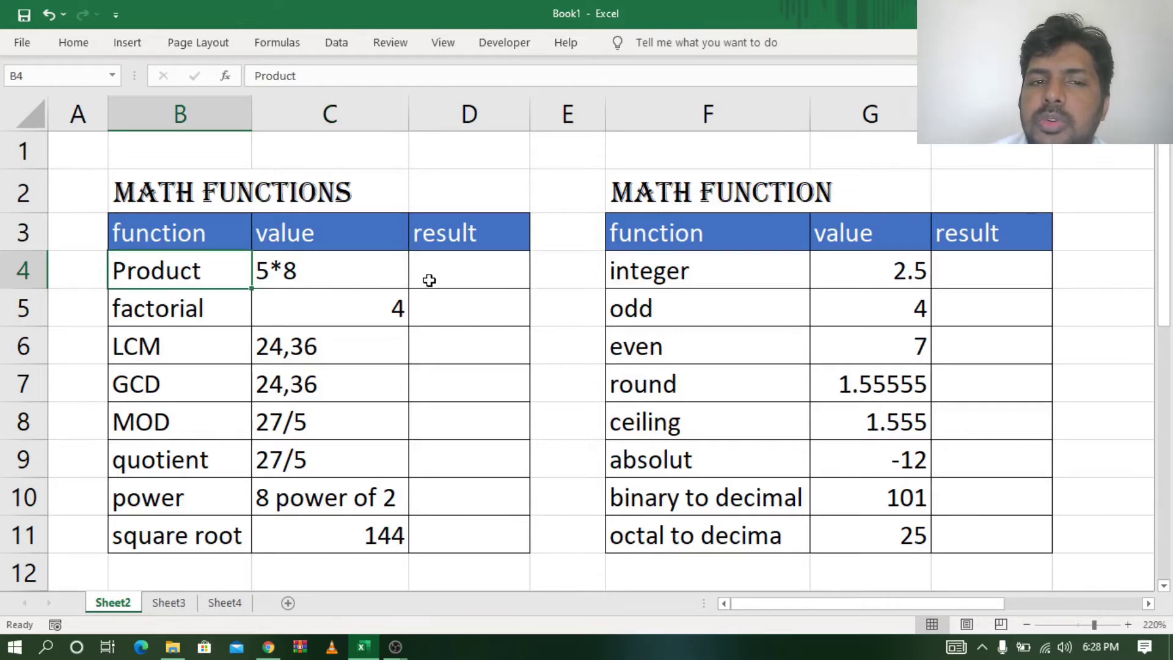
Enter =PRODUCT(5,8) in D4 so it shows 40
left_click(486, 276)
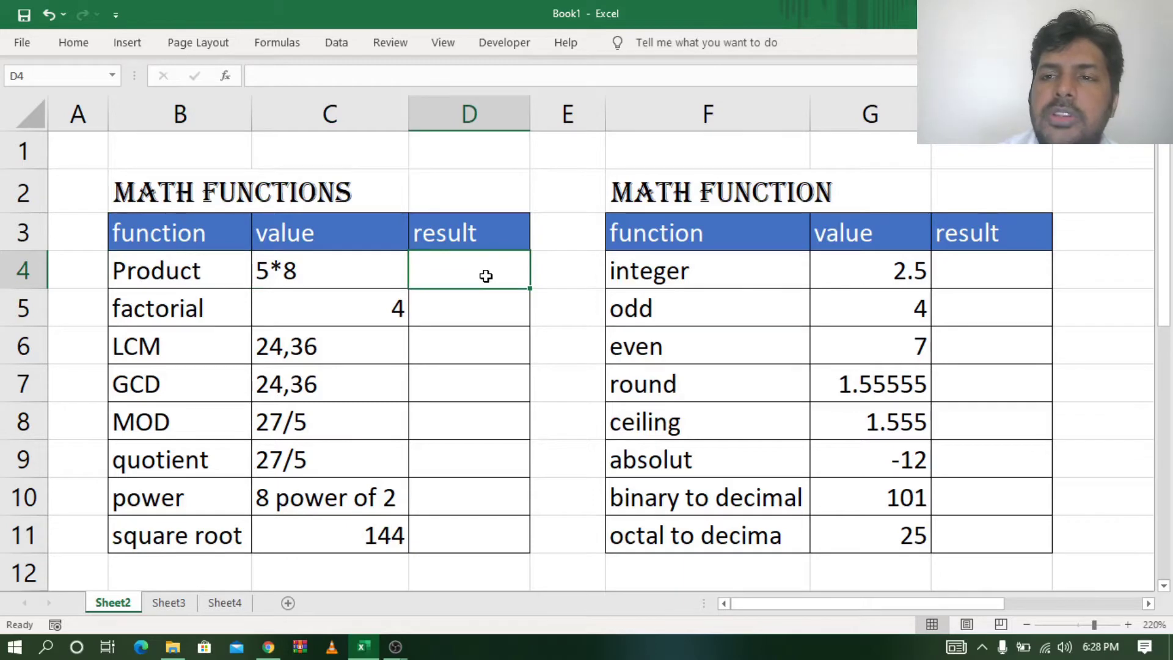
double_click(486, 276)
type("=")
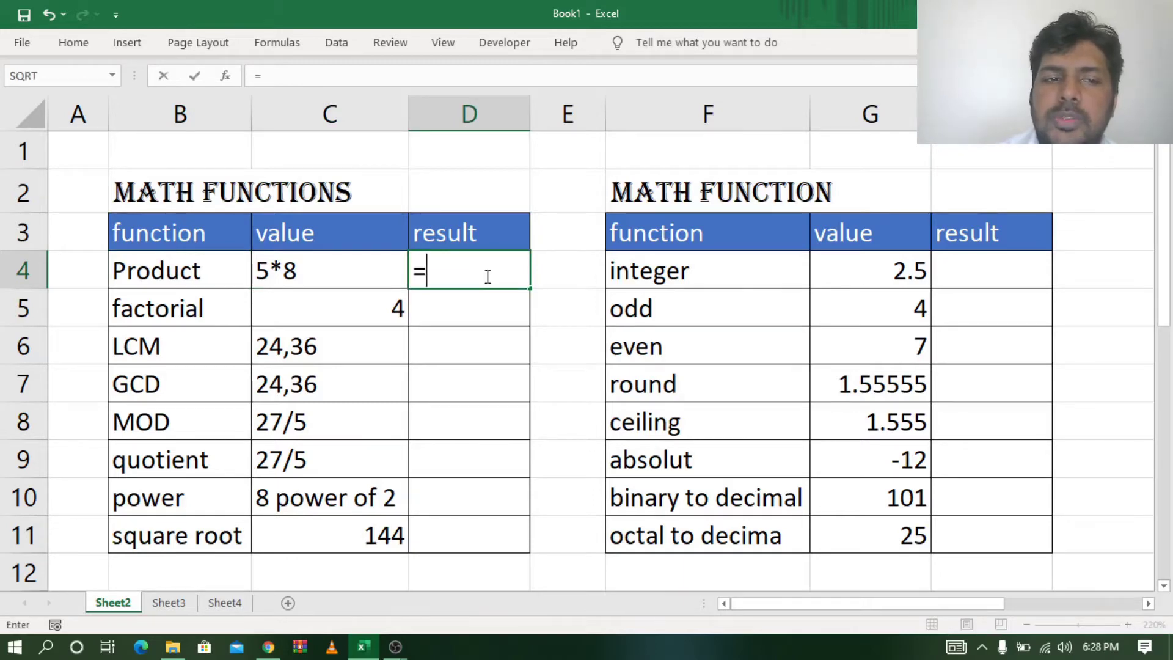
type("pro")
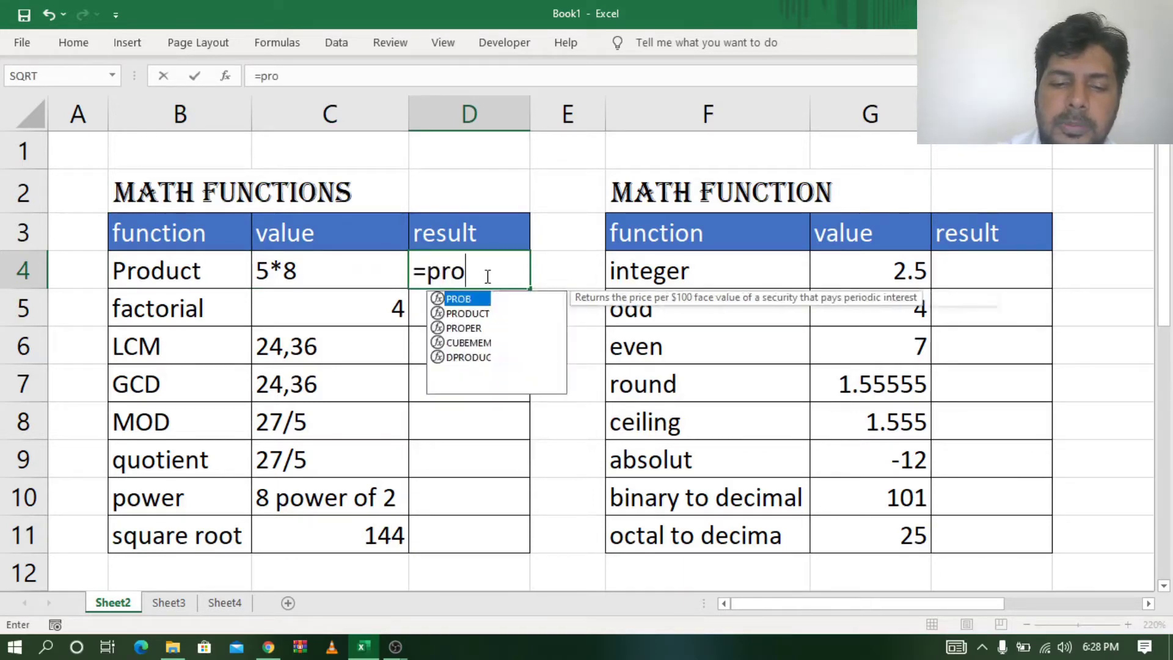
type("duct")
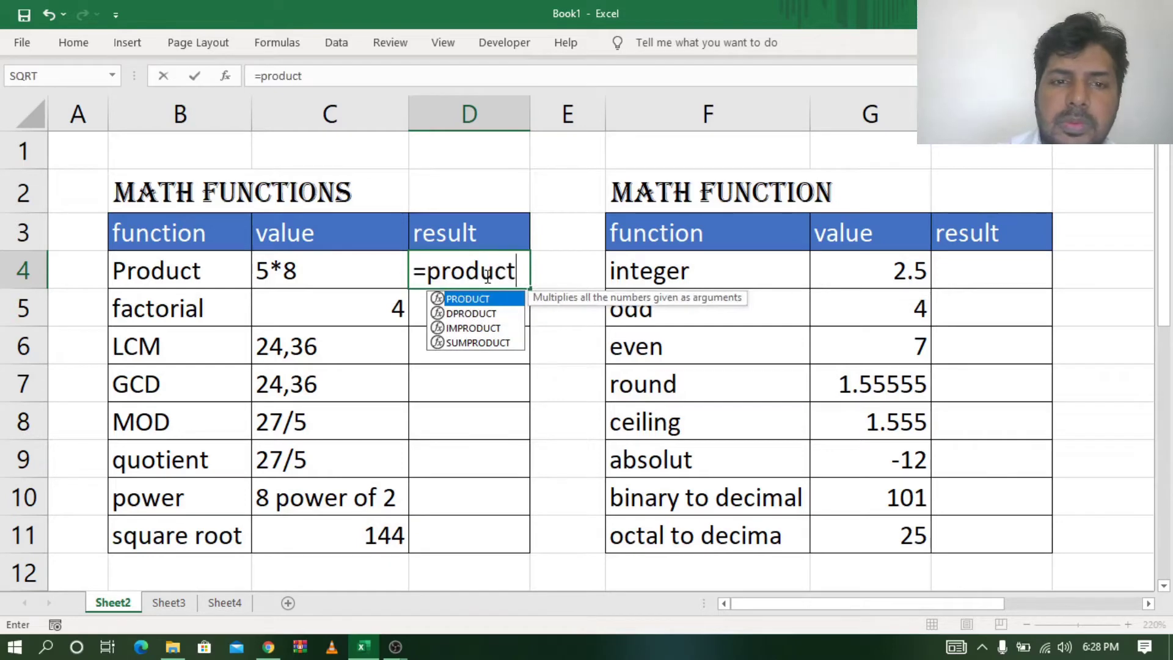
type("(")
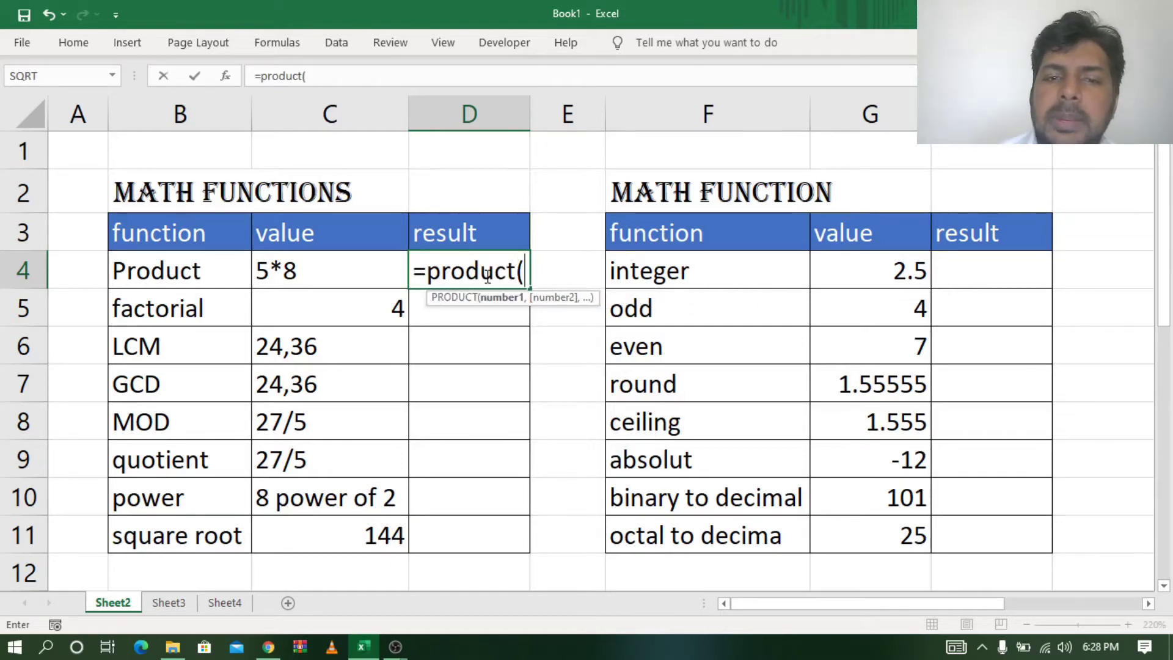
type("5")
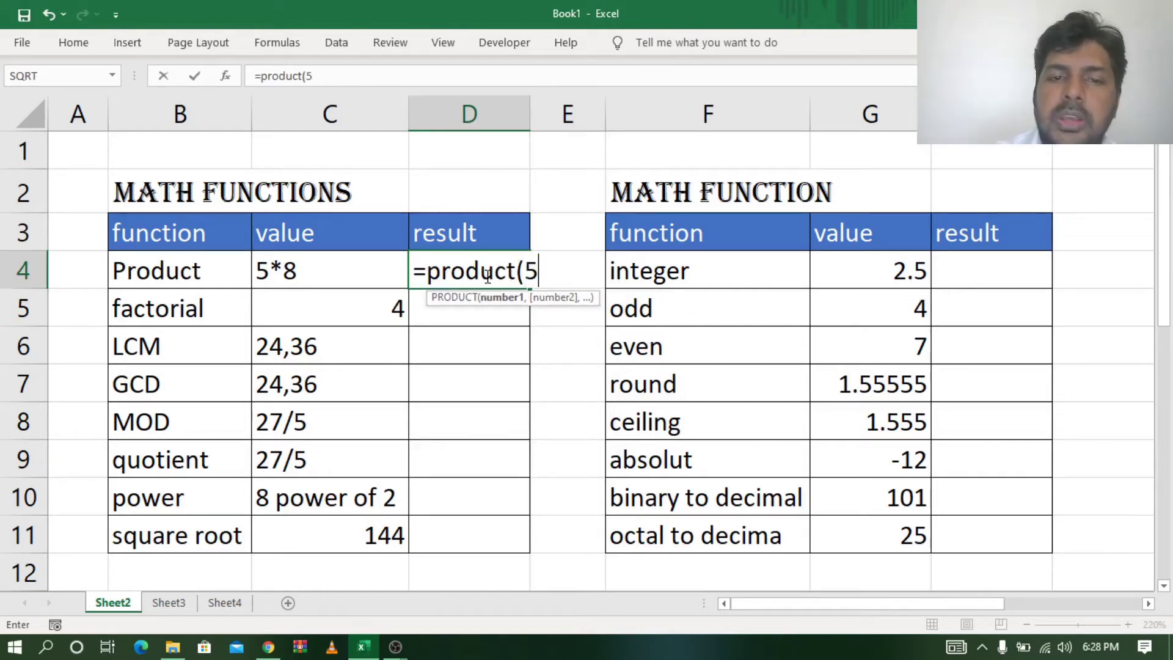
type(",8")
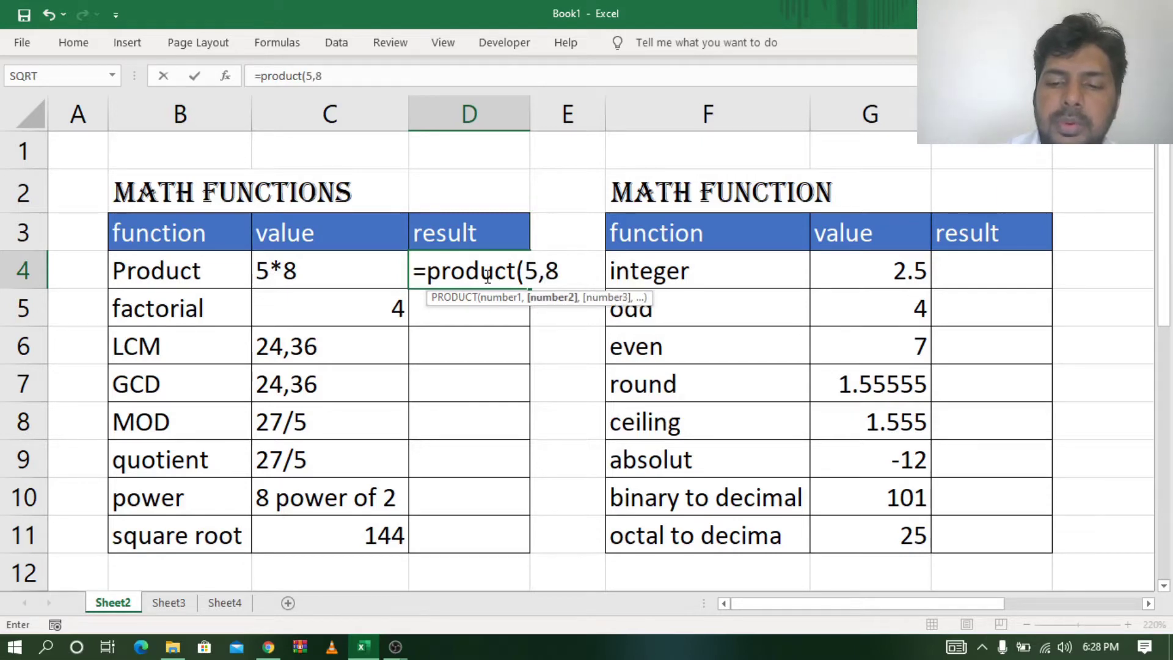
type(")")
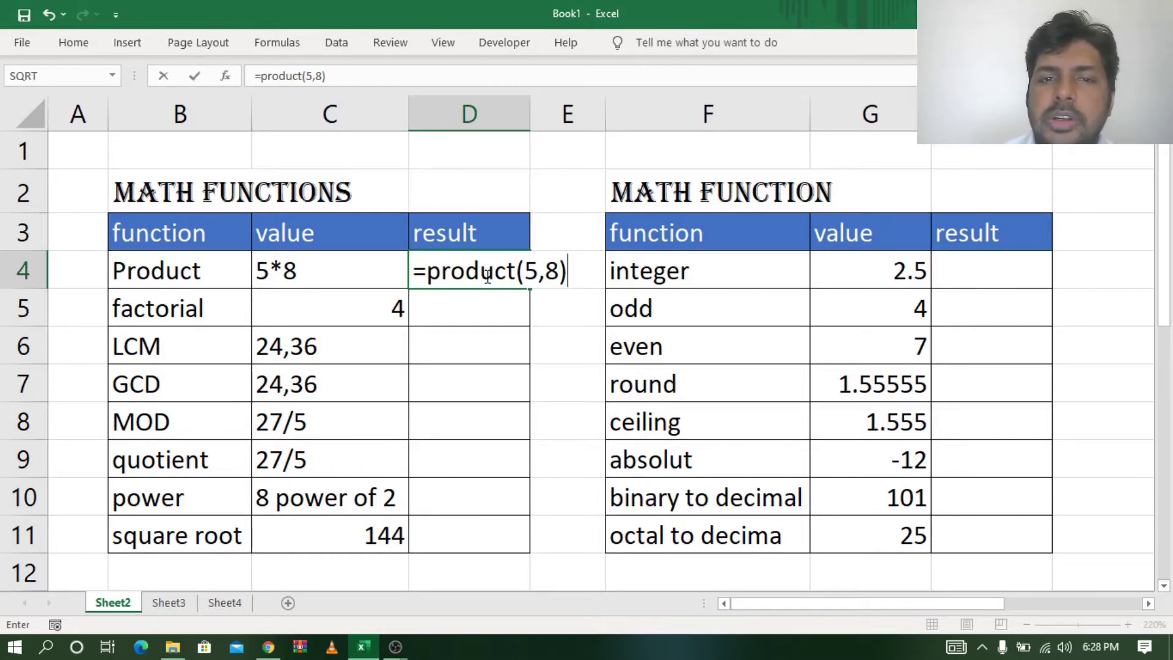
key("ctrl+Return")
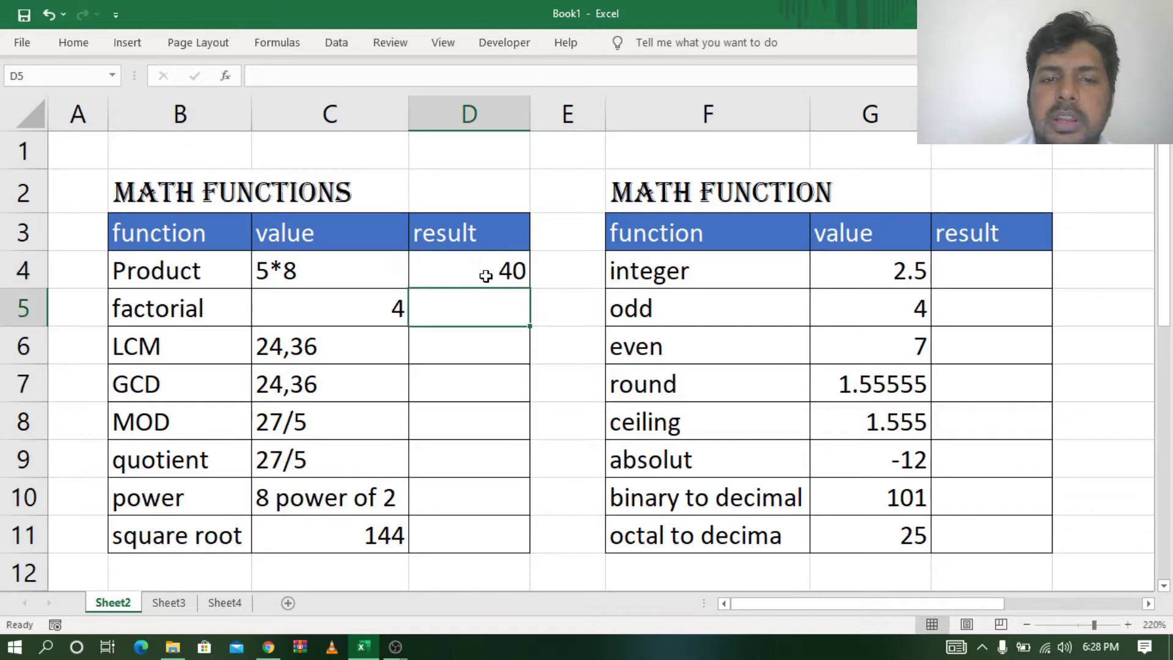
left_click(486, 276)
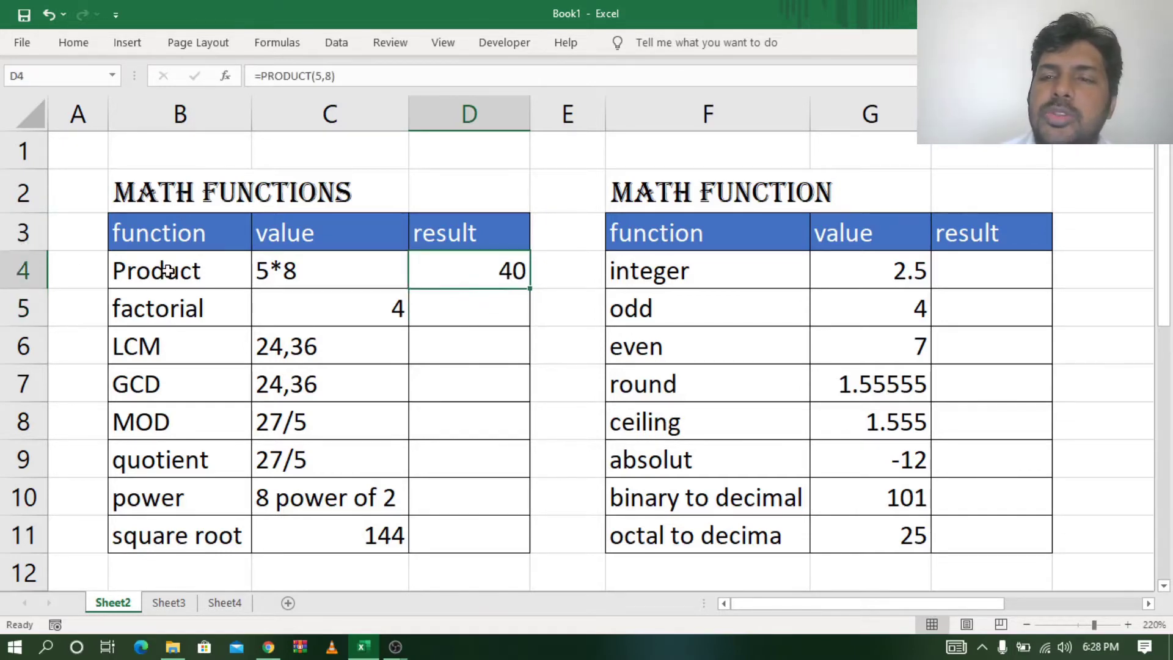
left_click(456, 312)
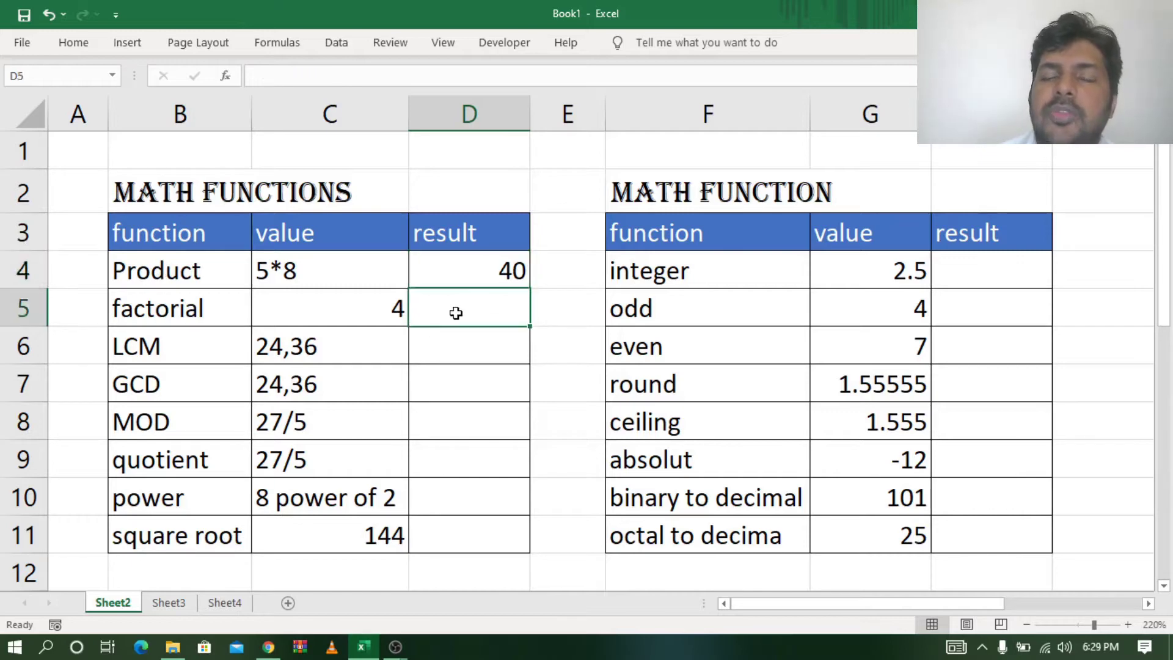
left_click(378, 311)
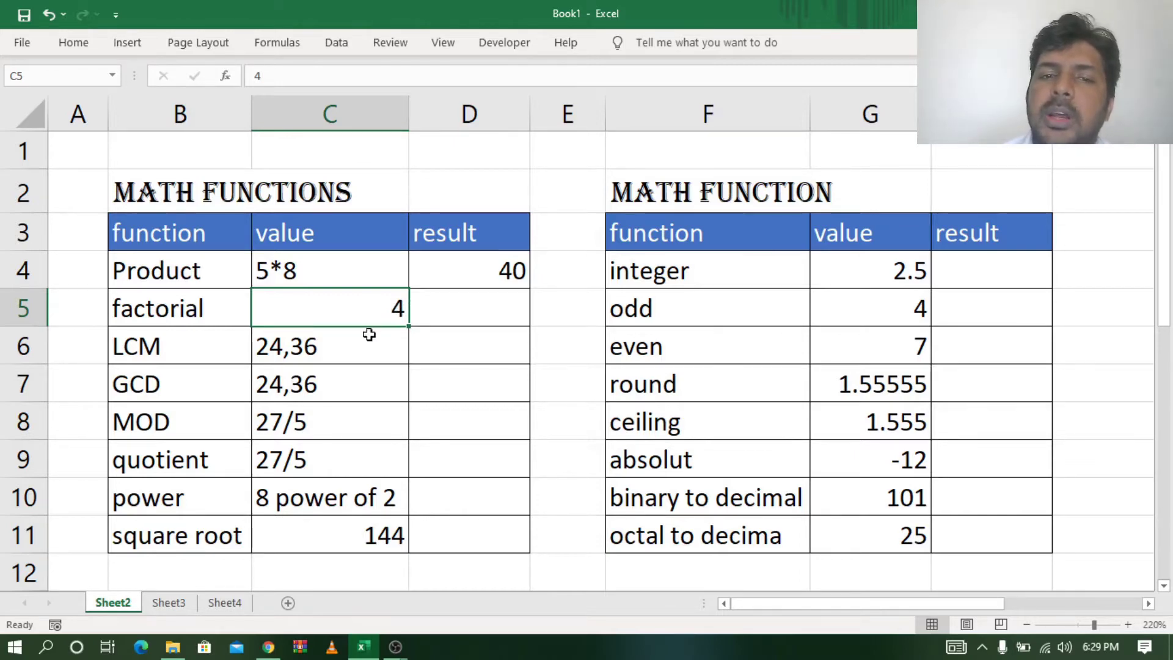
left_click(477, 319)
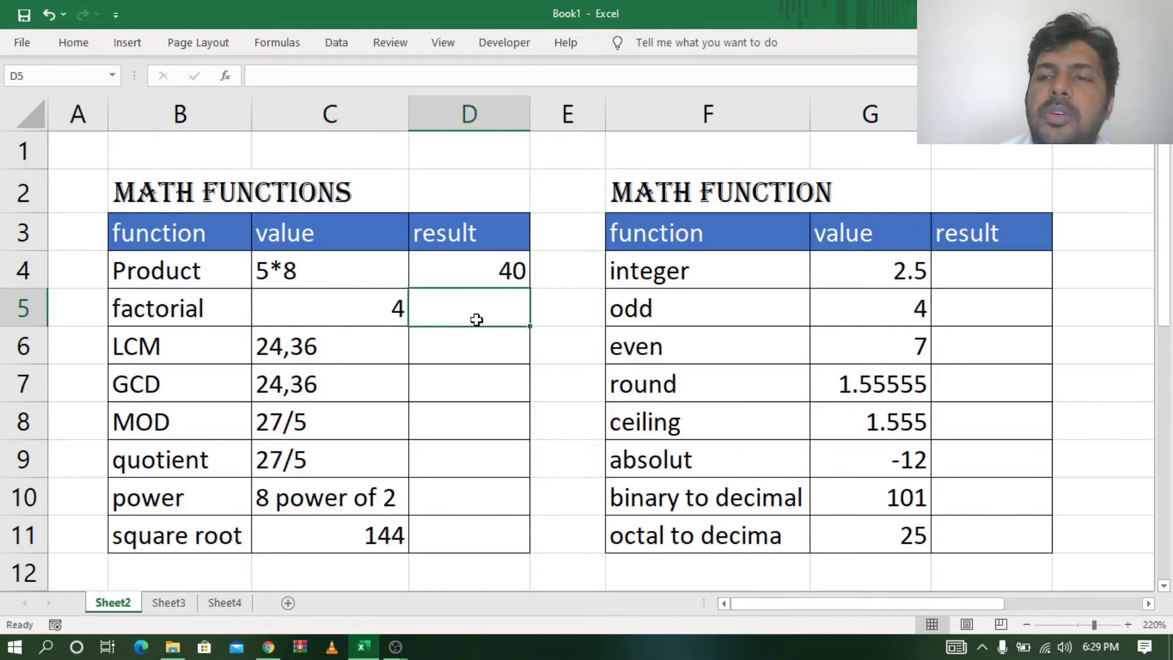
left_click(384, 299)
left_click(484, 314)
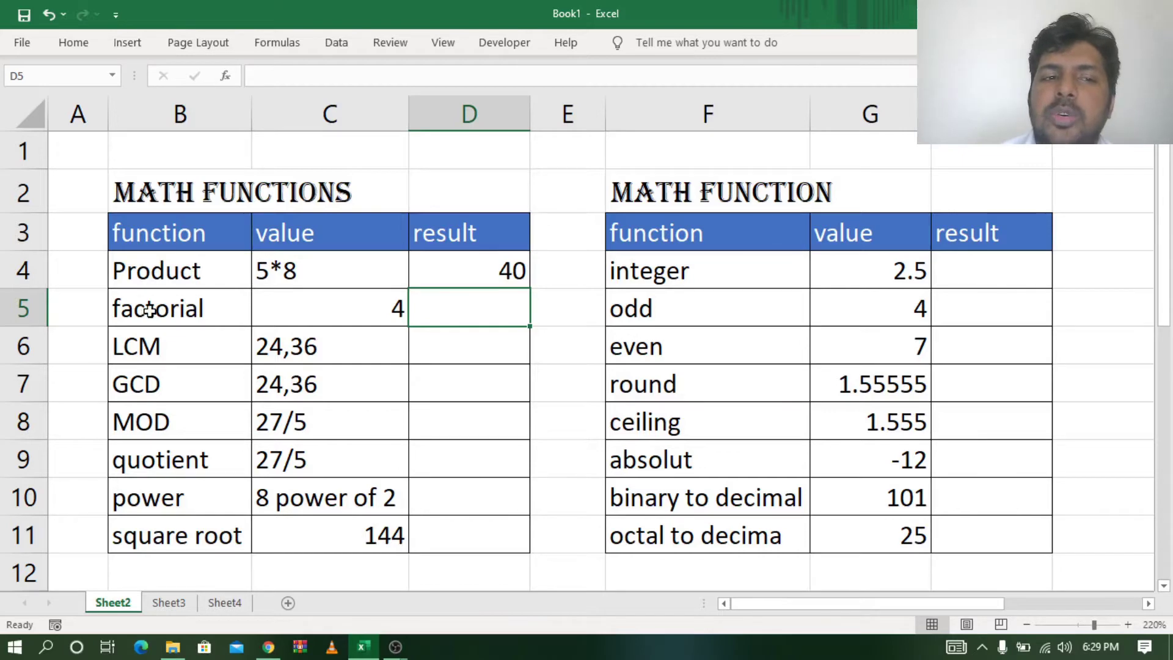
Enter =FACT(C5) in D5, using the value 4 in C5, so it shows 24
double_click(487, 314)
type("=f")
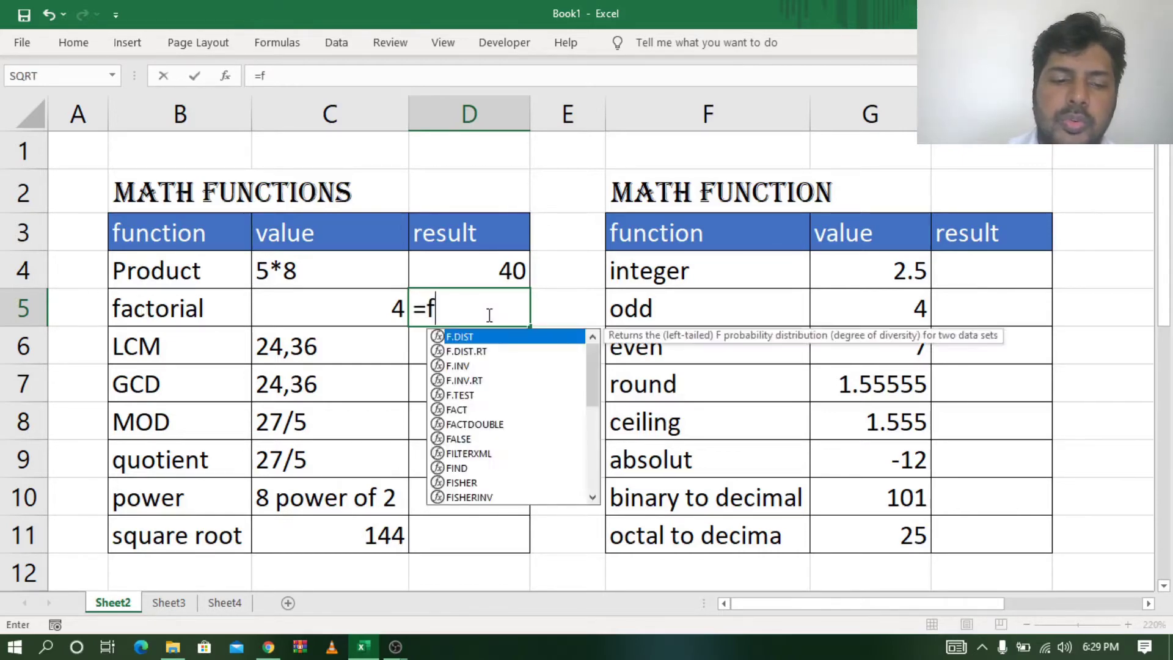
type("act(")
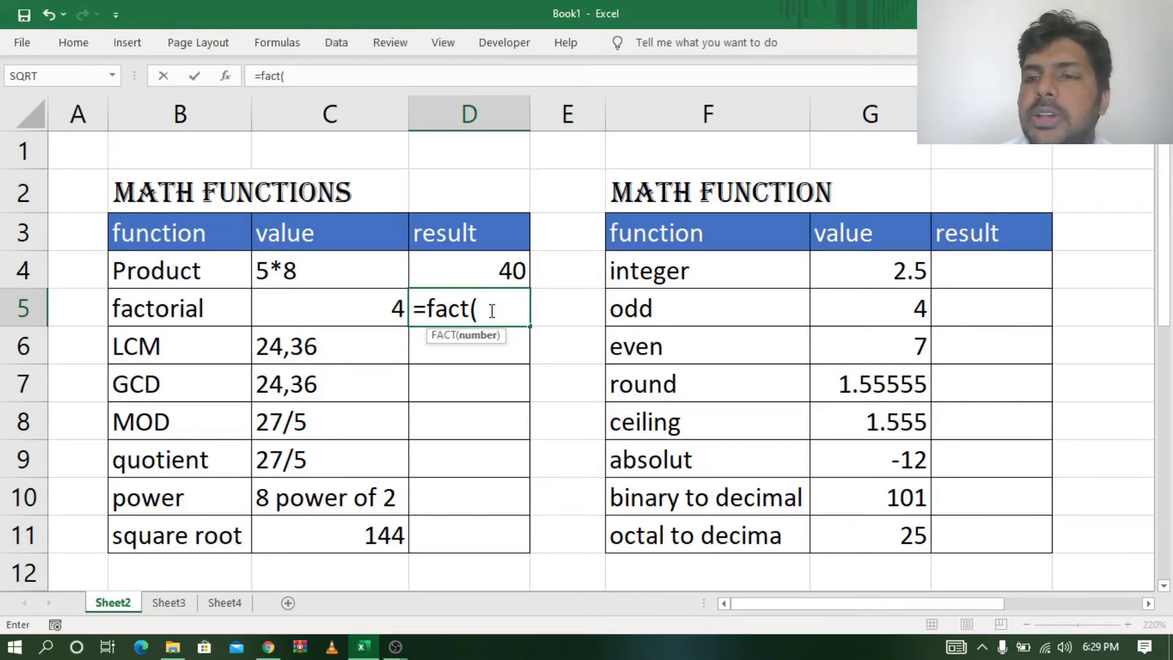
left_click(367, 308)
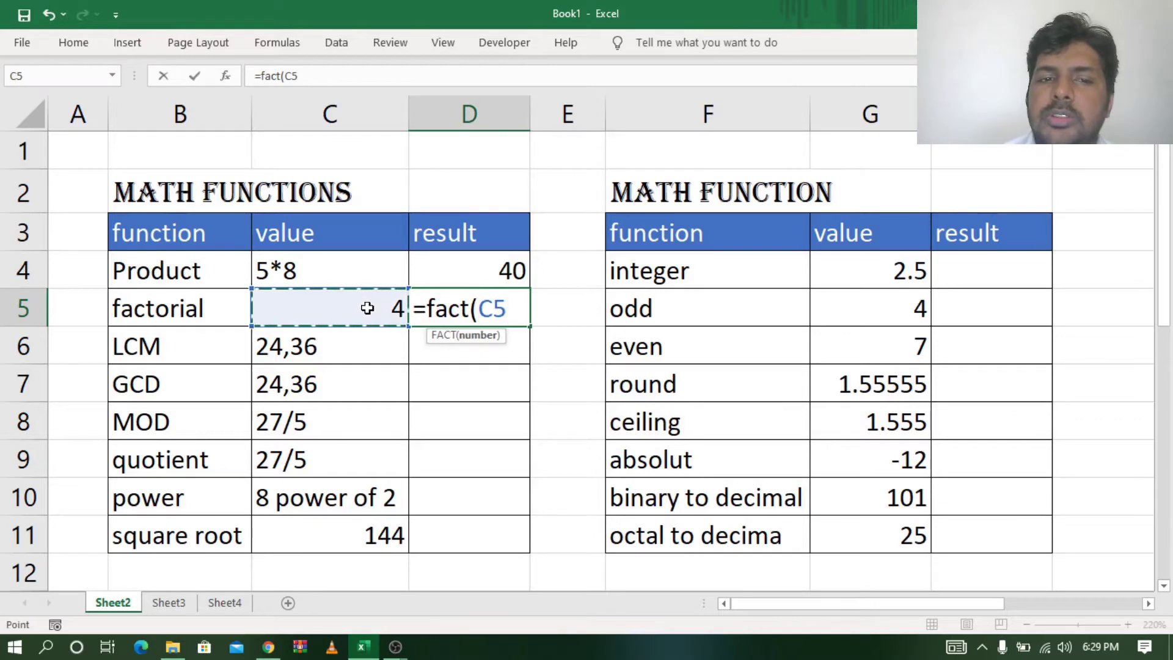
type(")")
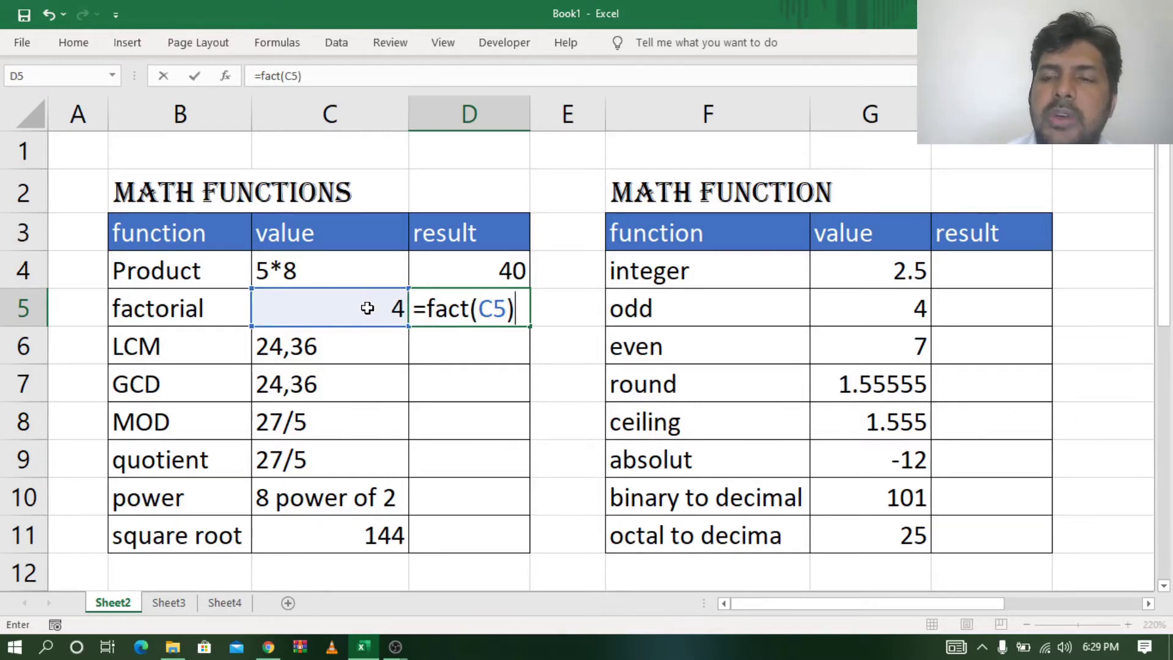
key("Return")
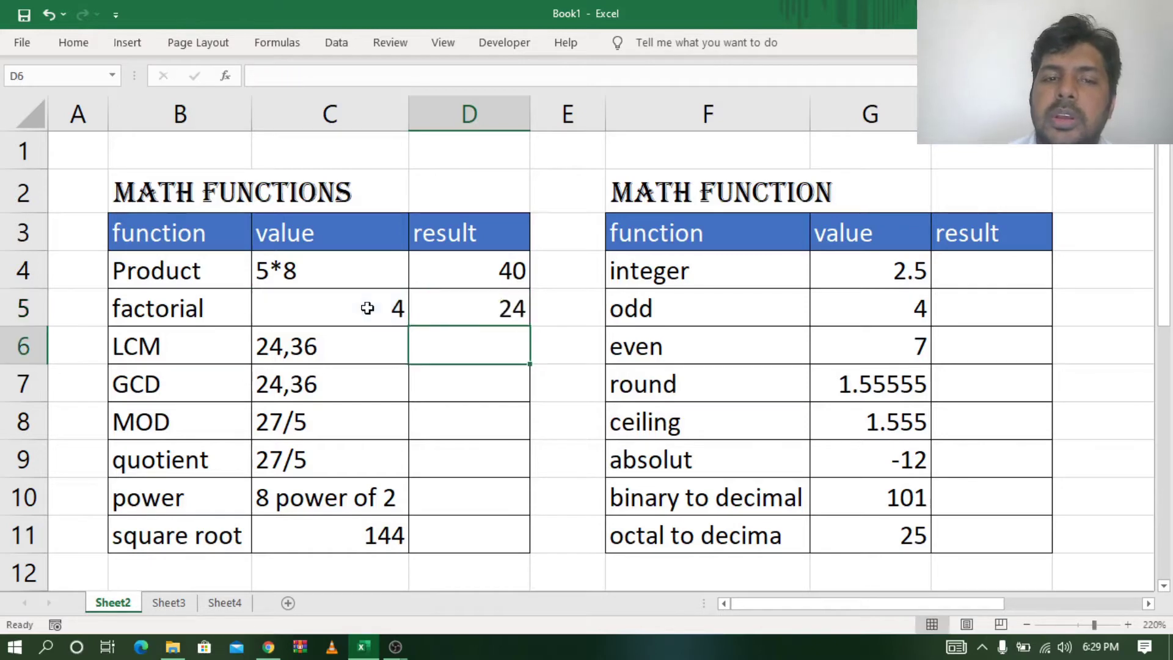
left_click(480, 313)
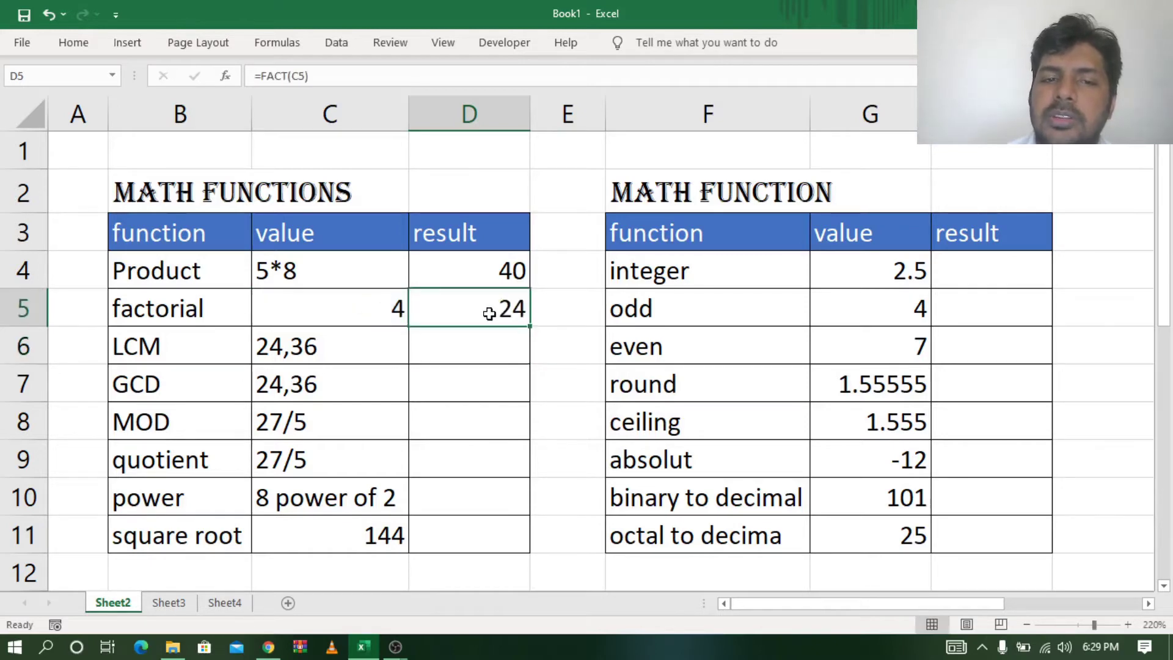
left_click(479, 347)
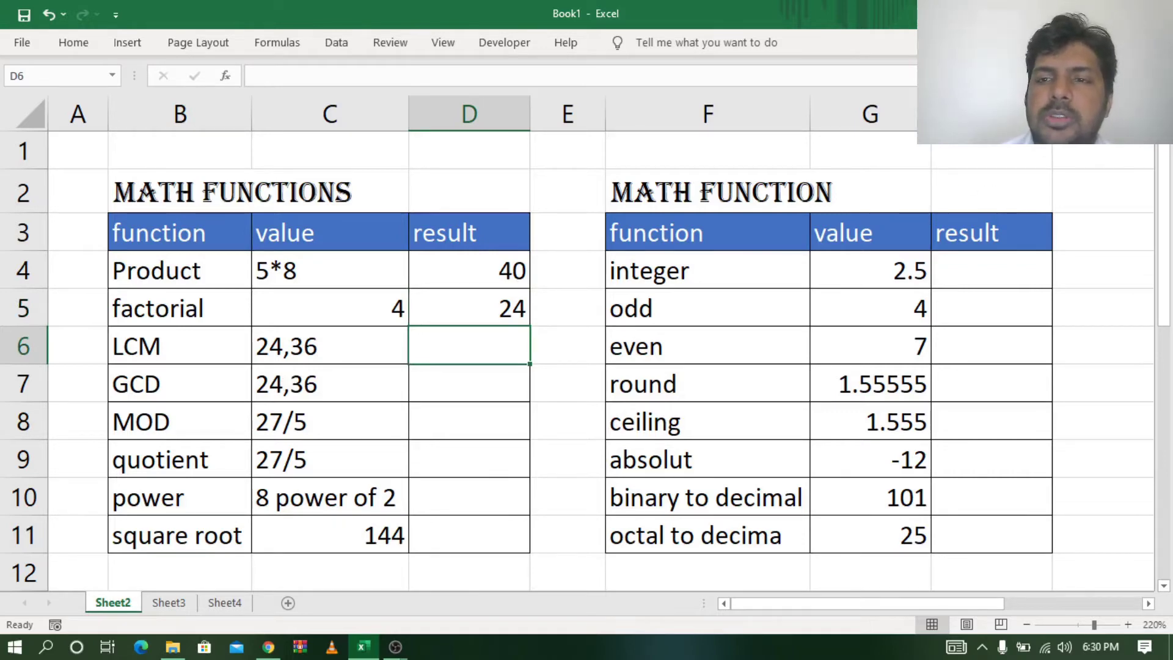
Paste the LCM and HCF picture (LCM 72, HCF 12 for 24 and 36) beside the table
key("alt+Tab")
key("ctrl+v")
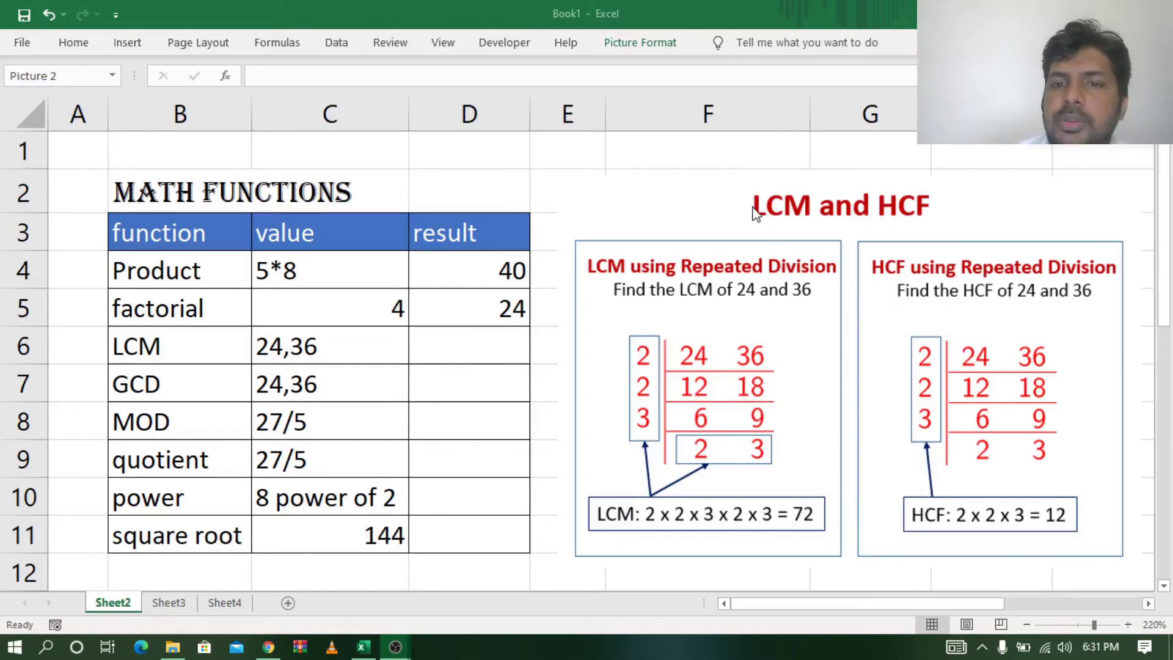
left_click(733, 212)
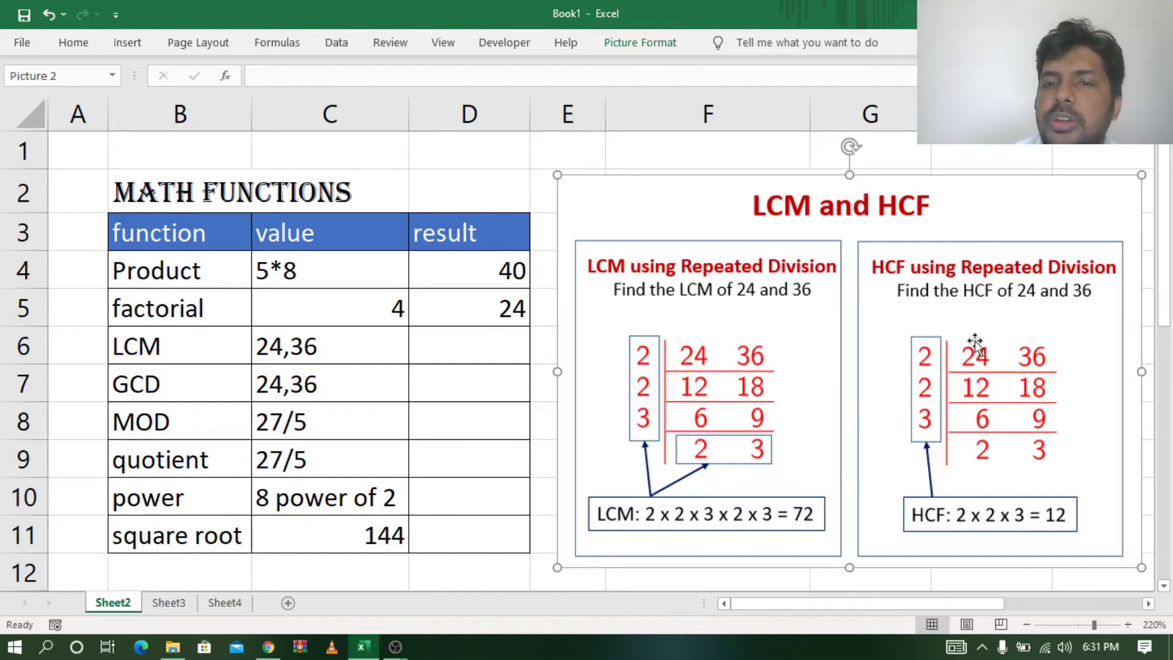
left_click(458, 346)
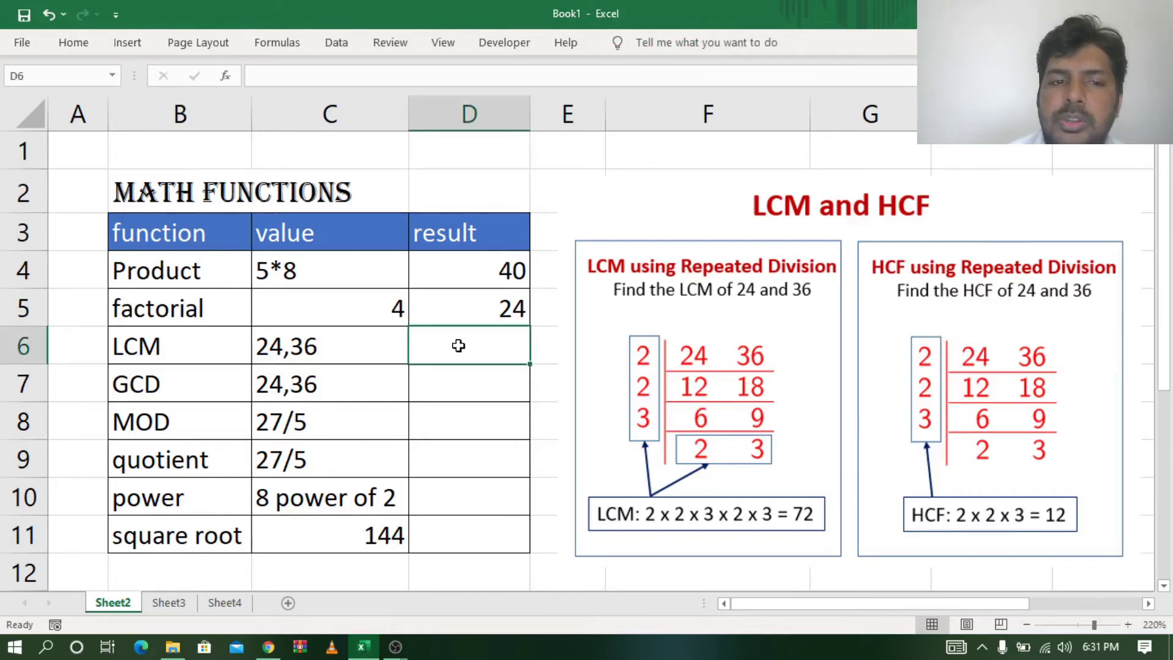
Enter =LCM(24,36) in D6 to show 72, and start =GCD(24,36) in D7
type("=")
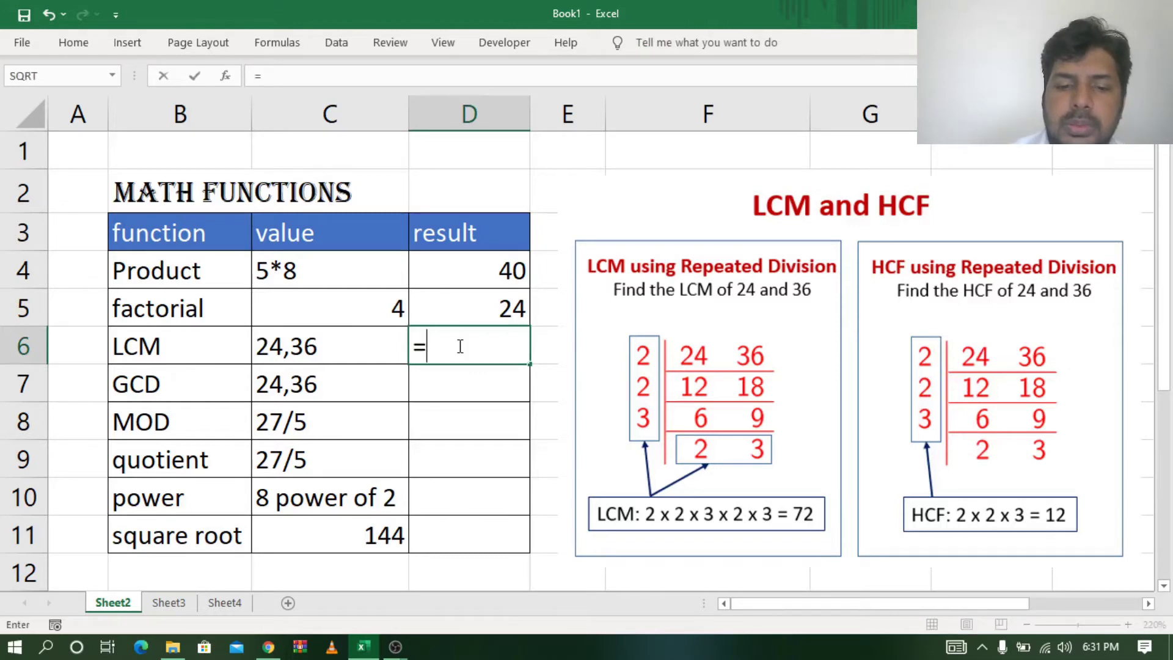
type("lcm")
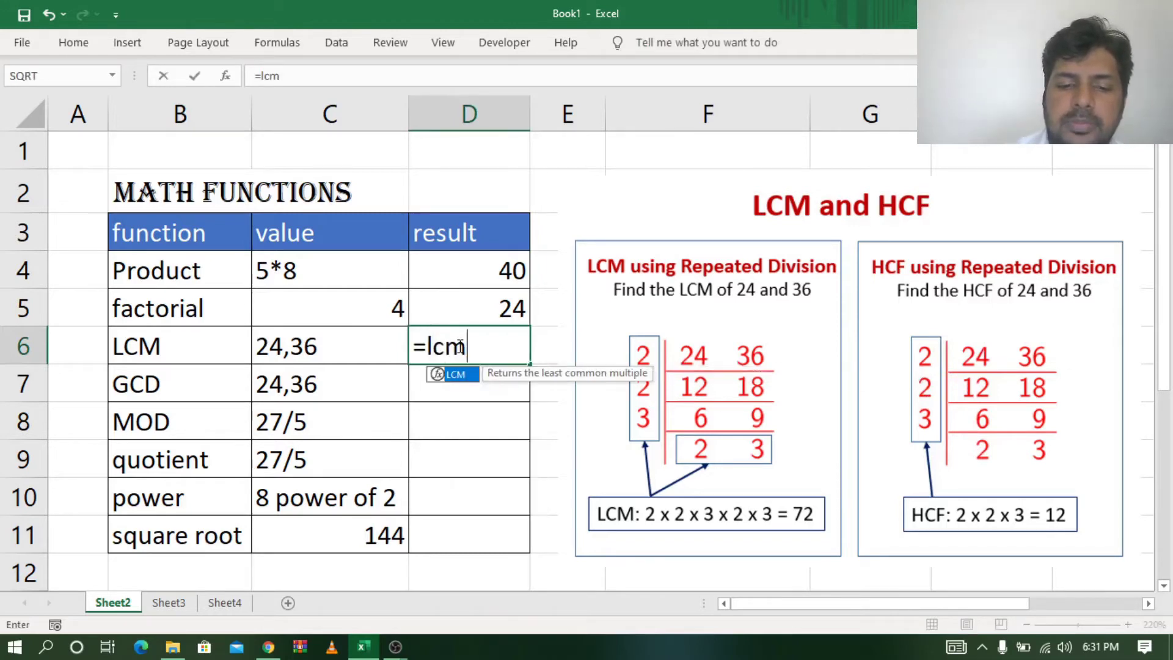
type("(")
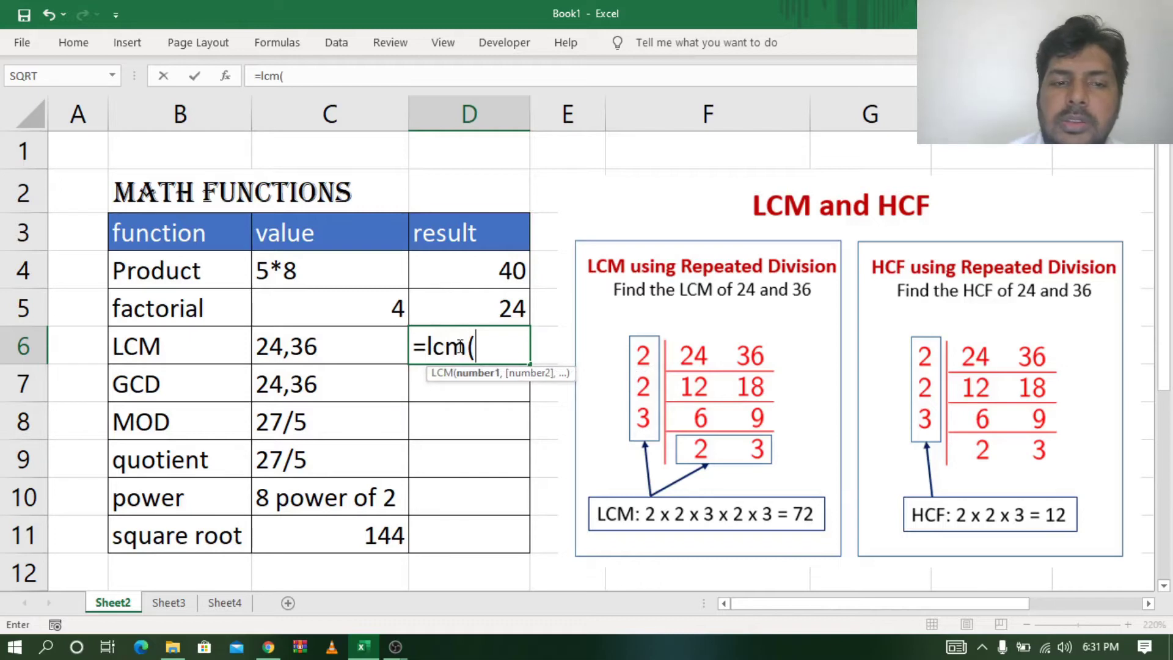
type("24")
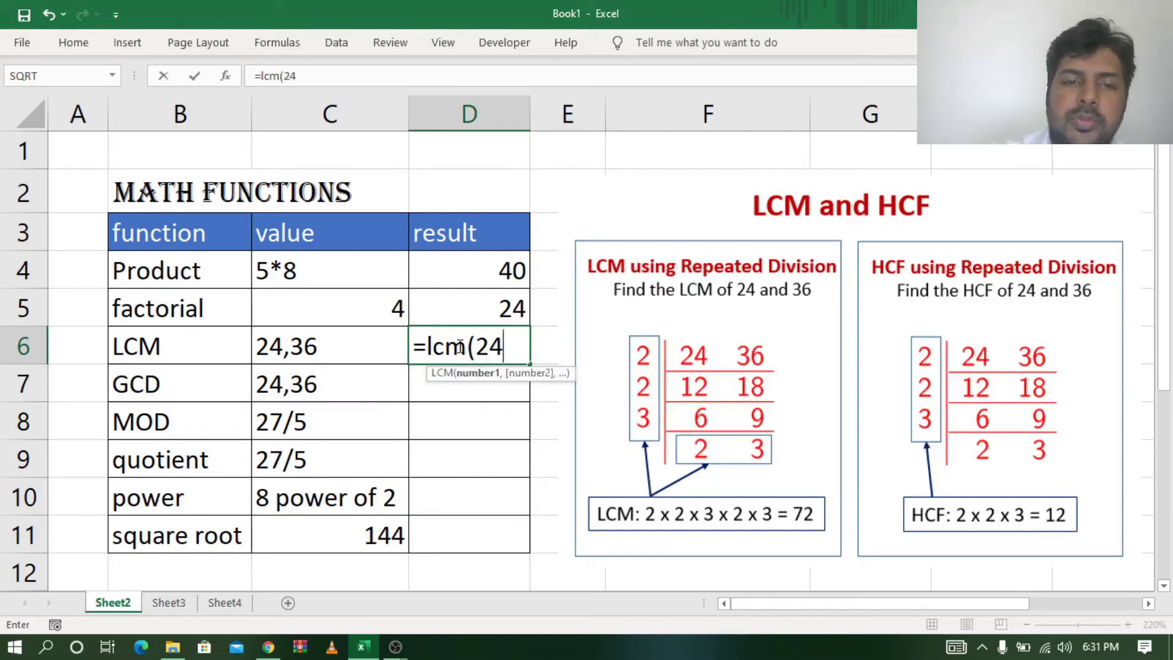
type(",")
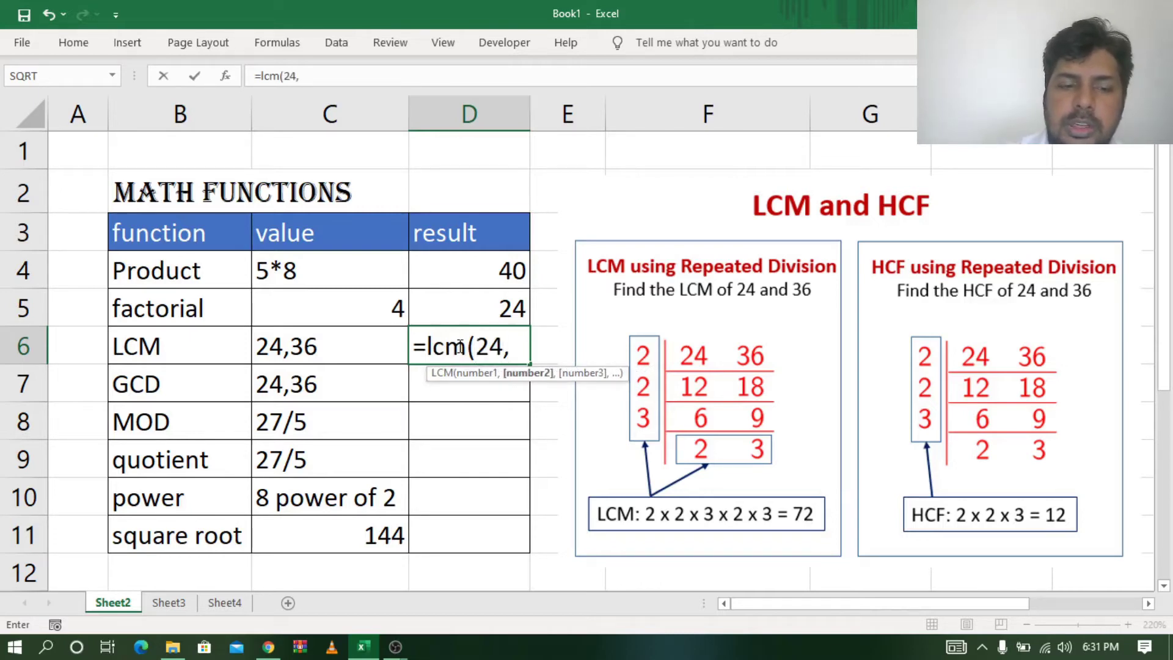
type("36")
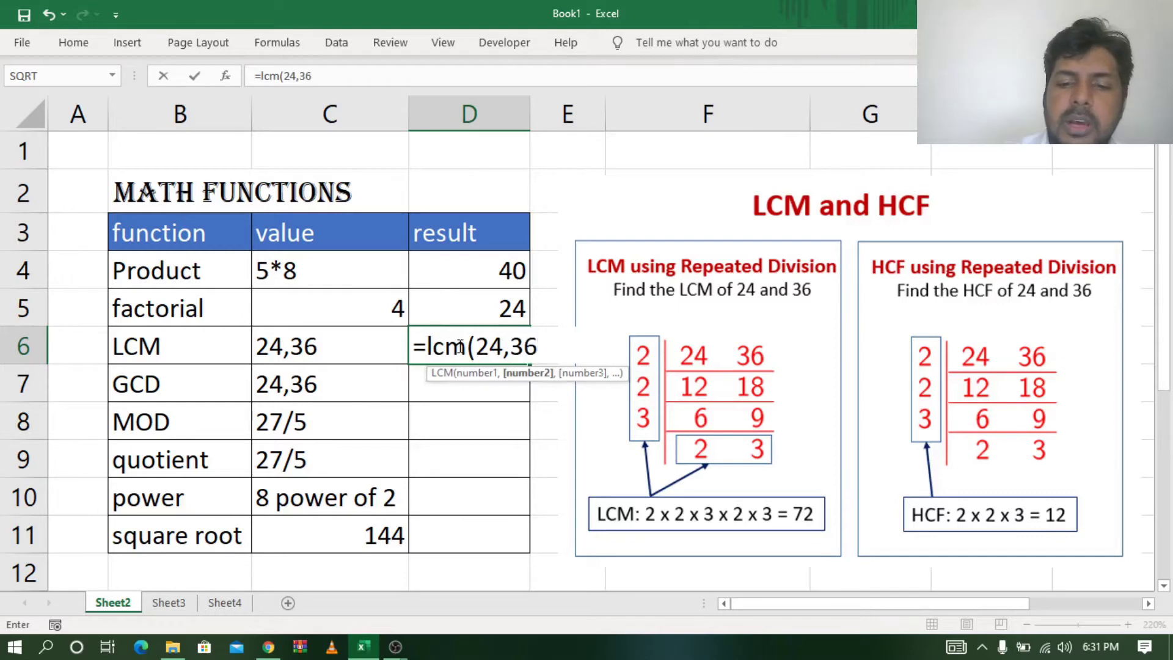
type(")")
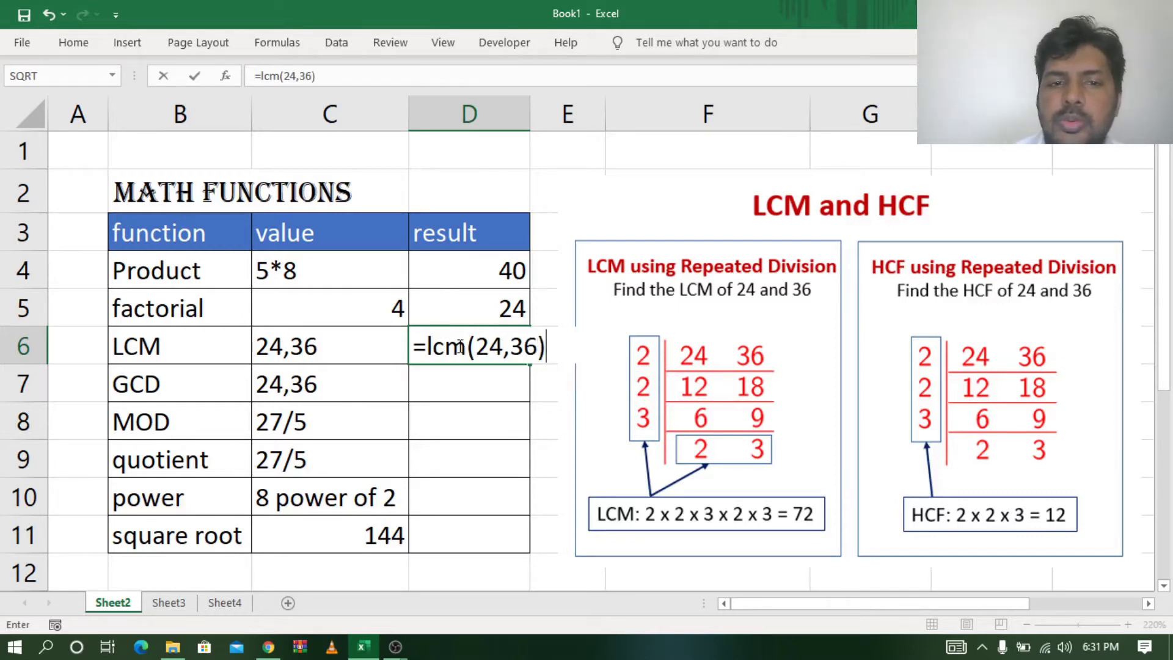
key("Return")
left_click(469, 346)
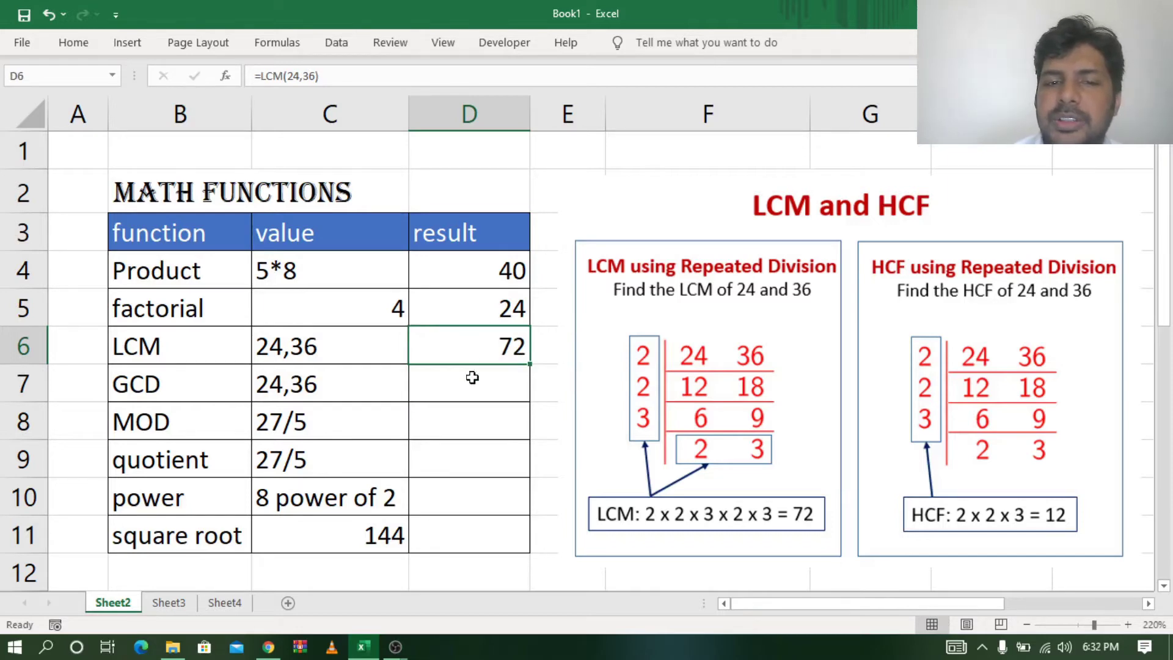
left_click(472, 392)
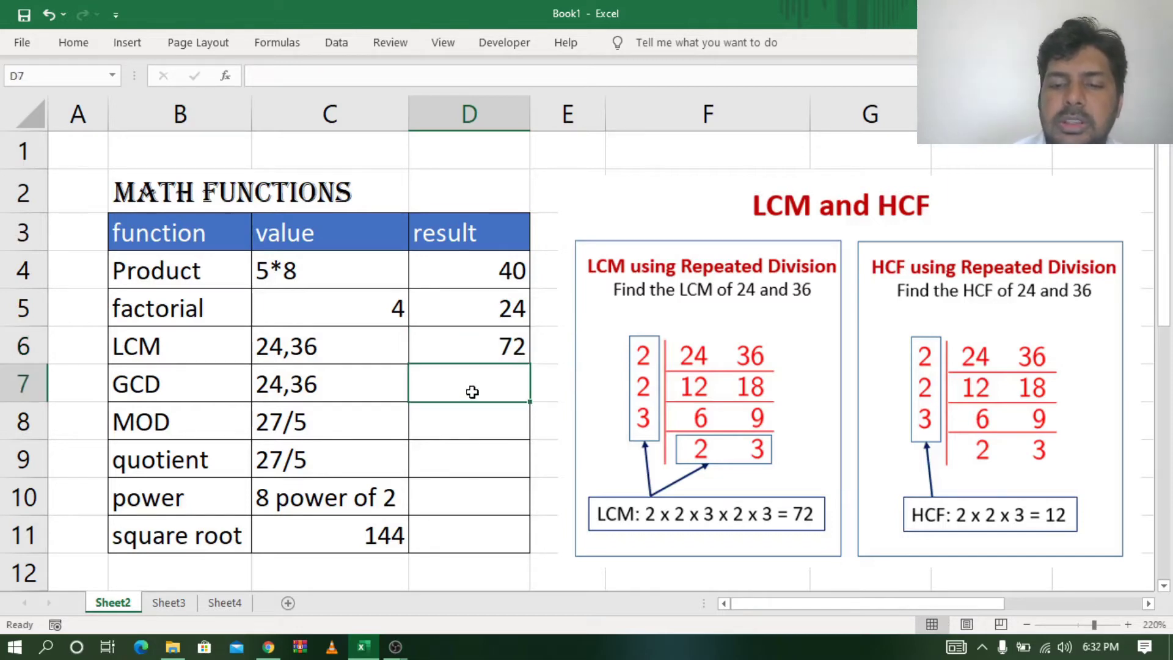
type("=")
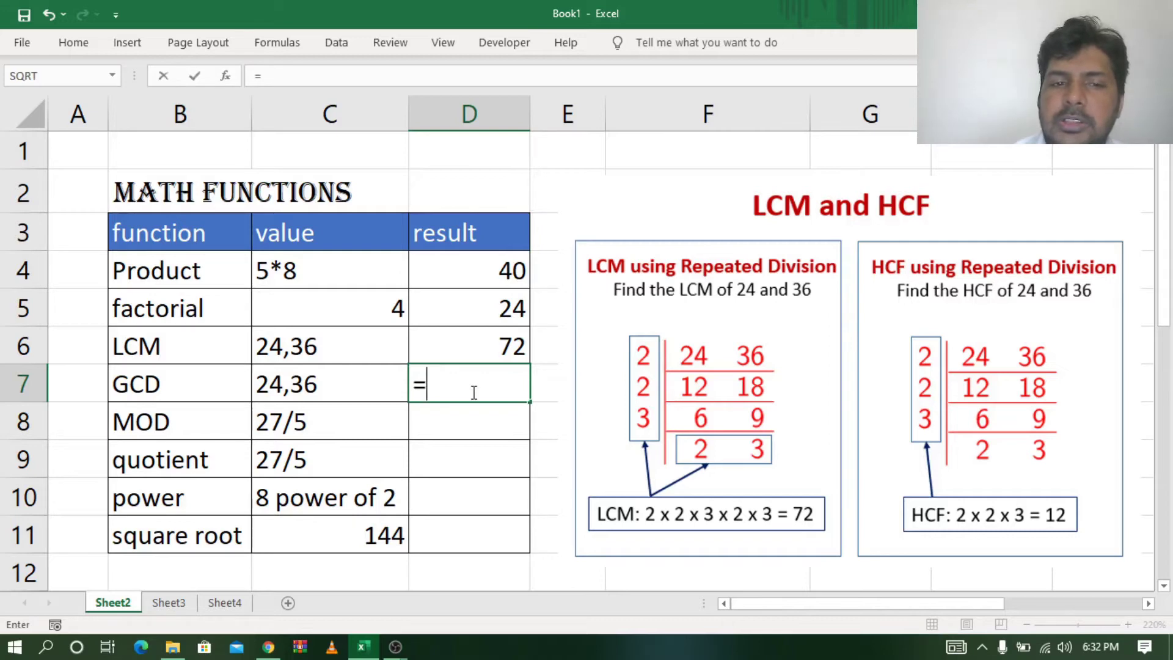
type("g")
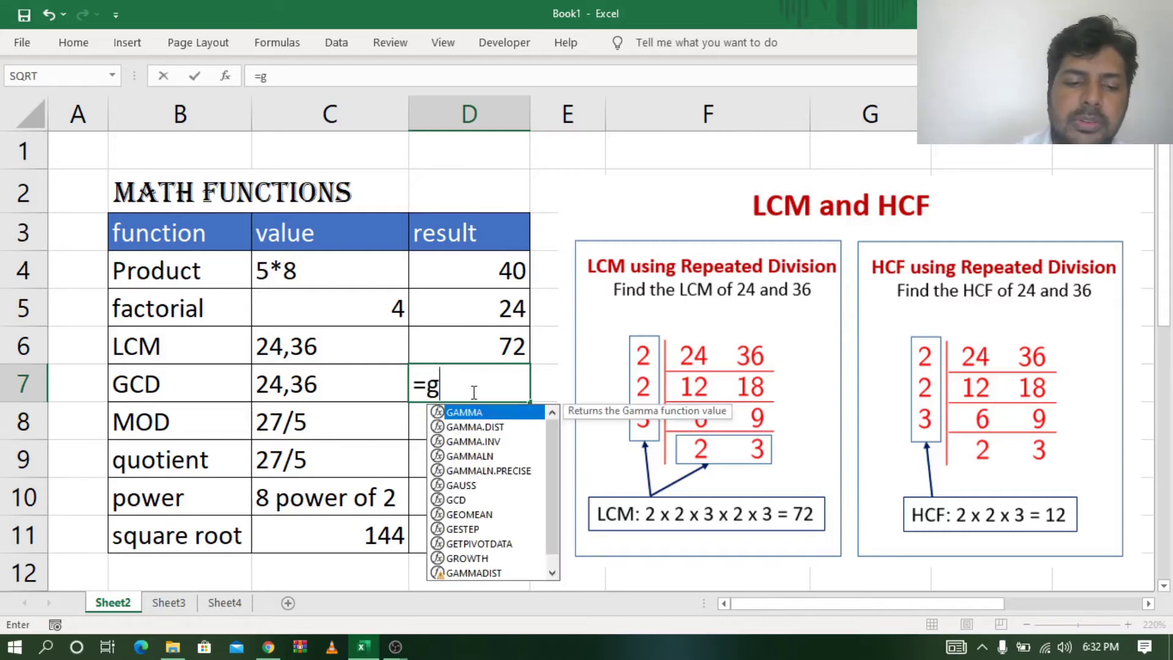
type("cd(")
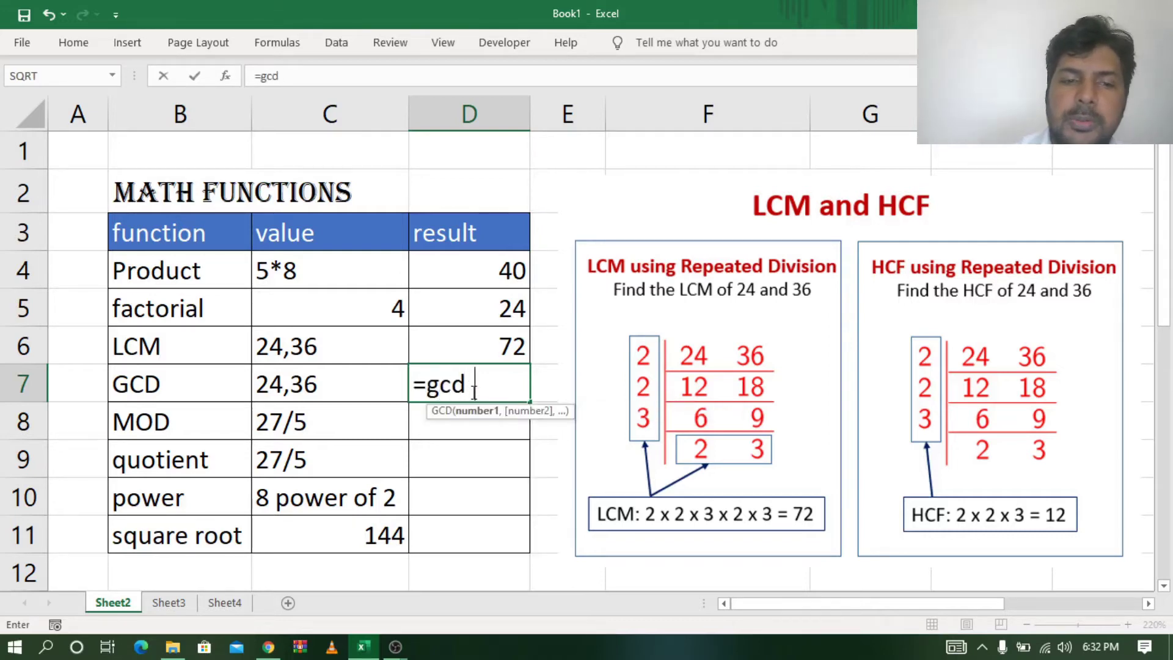
type("24")
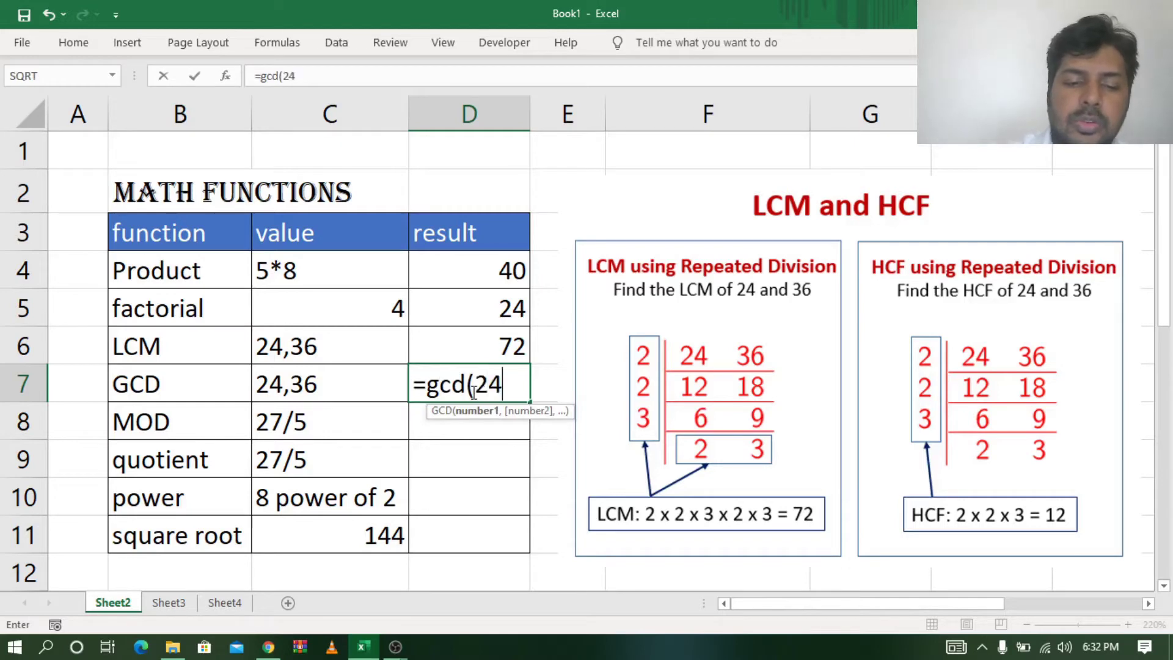
type(",3")
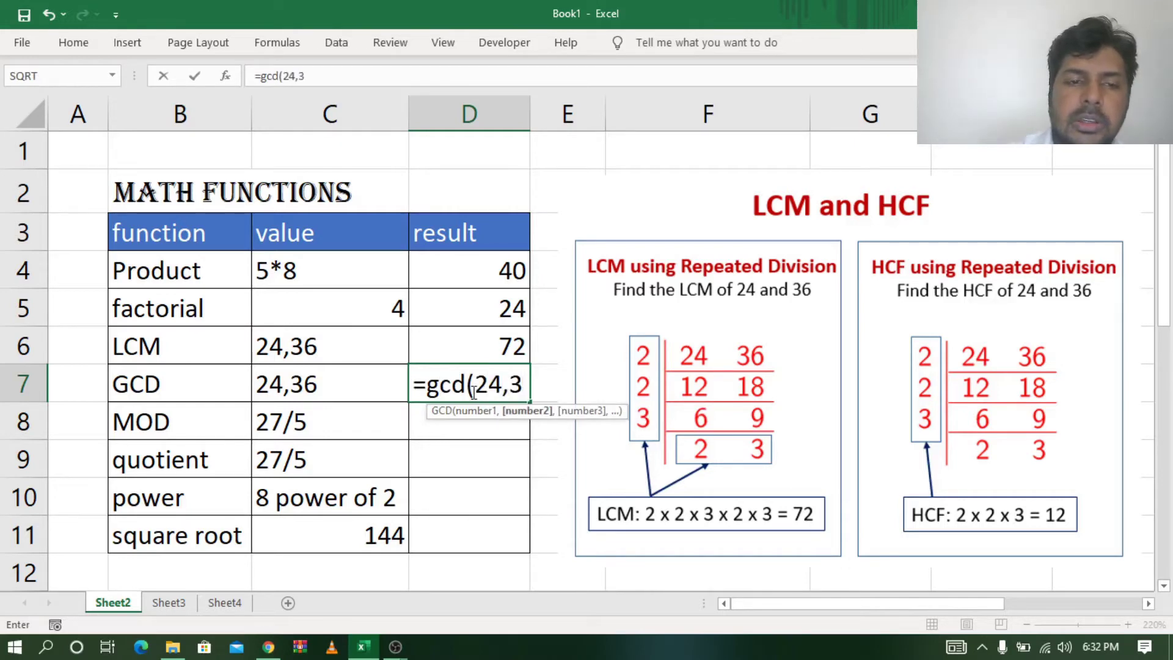
type("6")
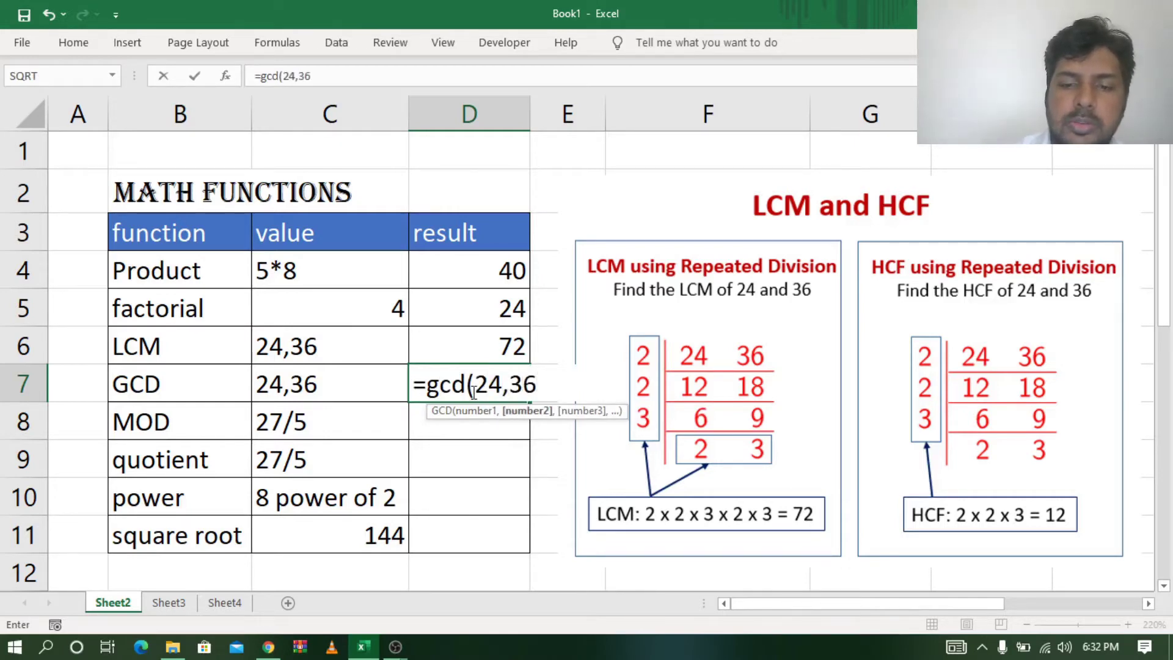
type(")")
Confirm =GCD(24,36) in D7 showing 12, and paste the 27÷5 quotient-remainder diagram
key("Return")
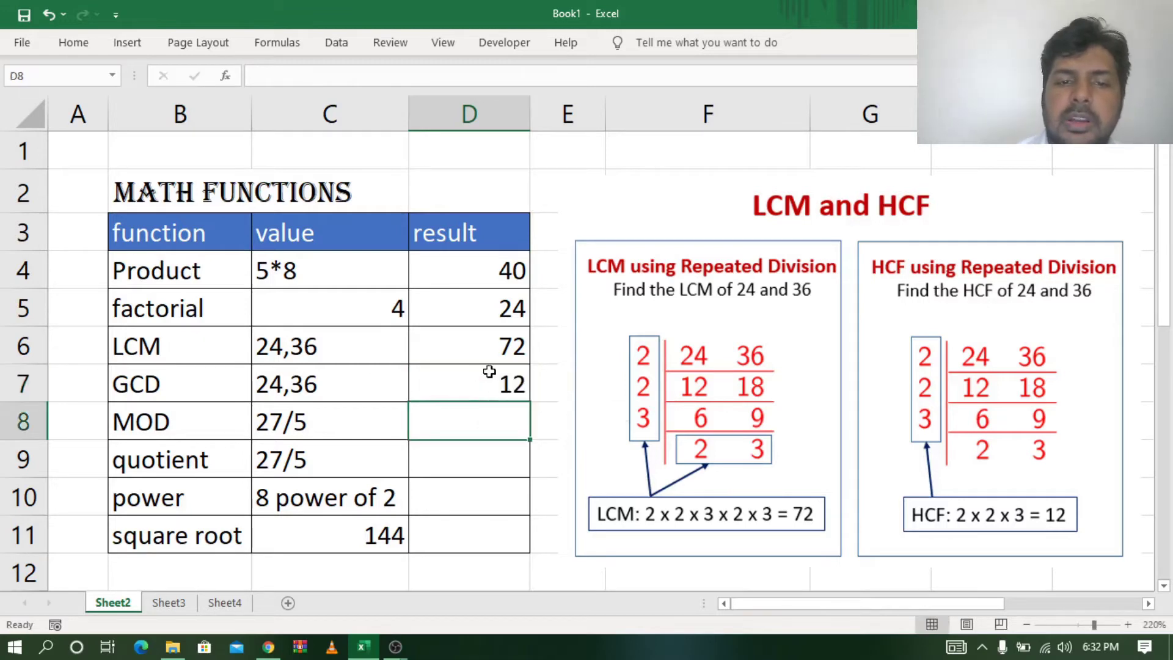
left_click(489, 371)
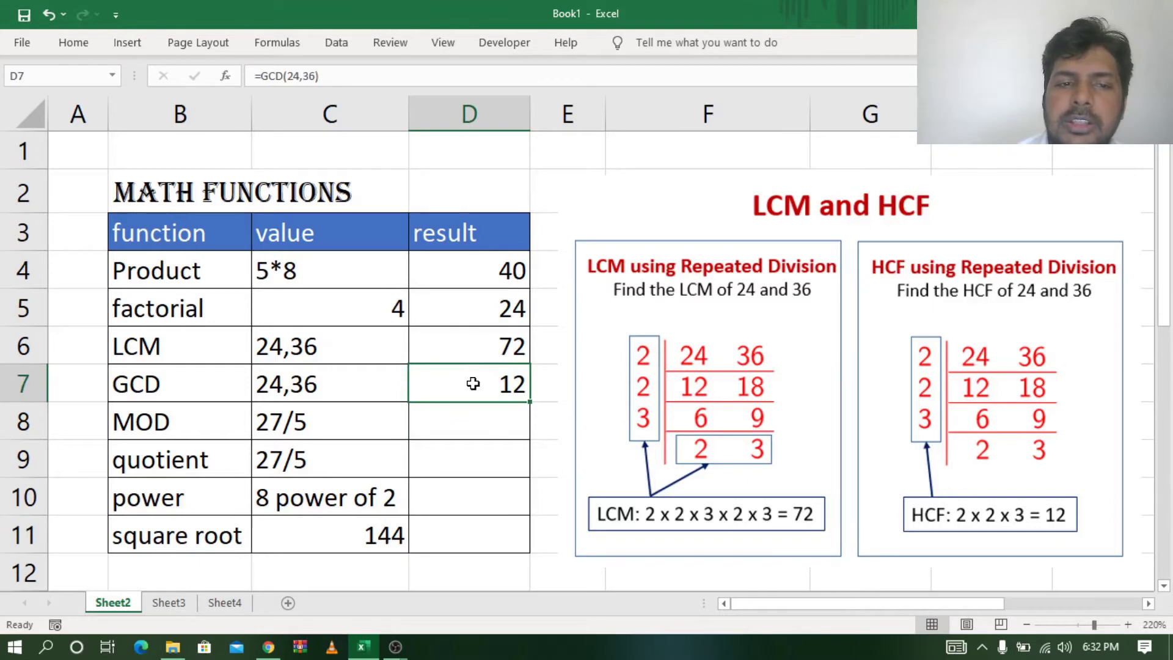
left_click(166, 350)
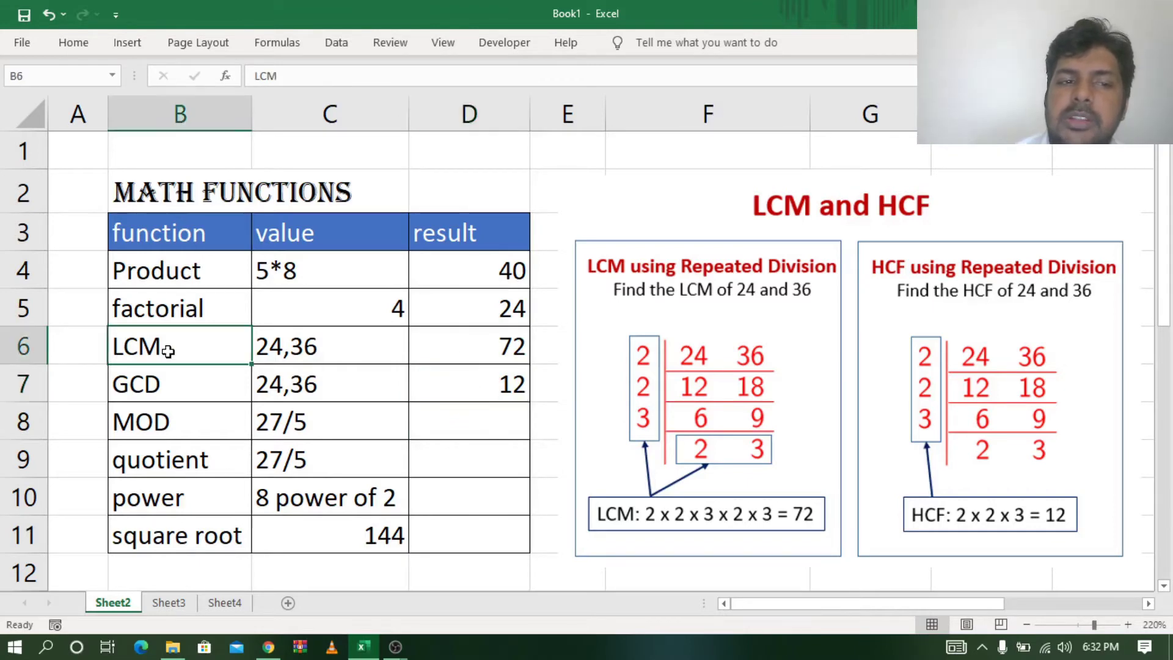
left_click(163, 387)
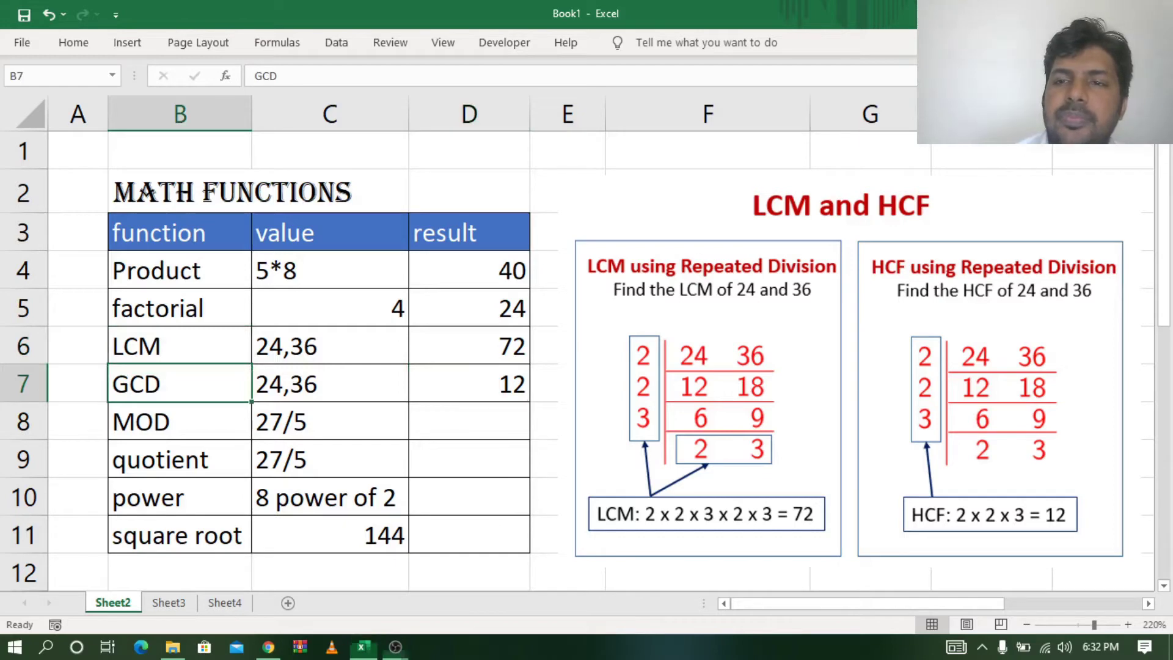
key("ctrl+v")
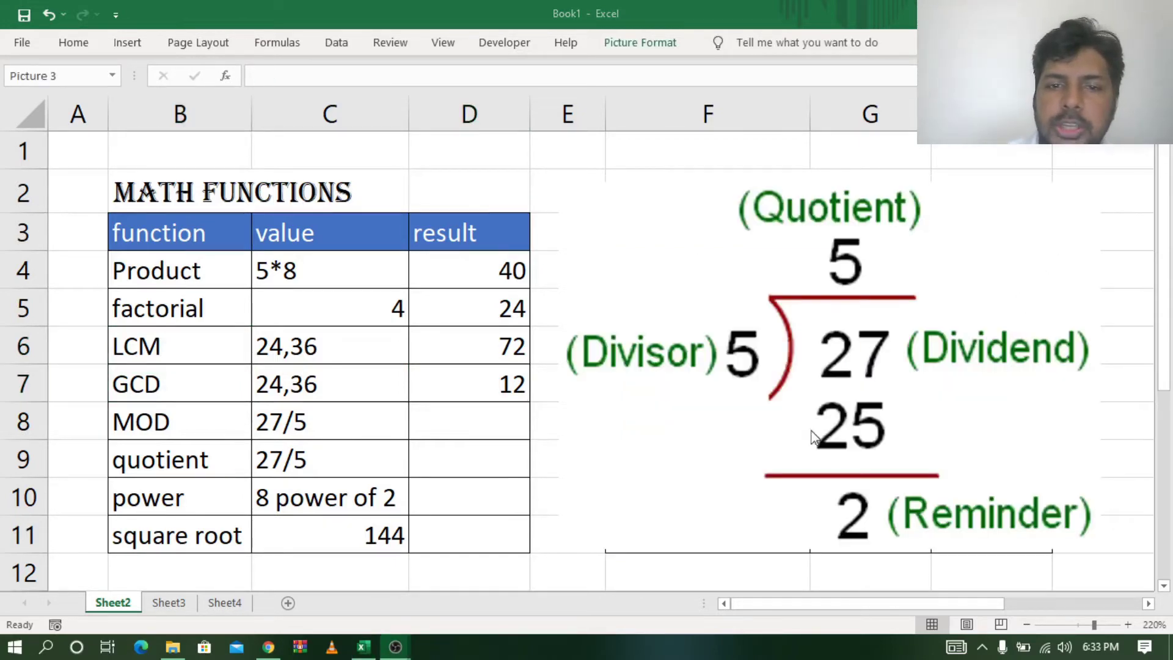
Enter =MOD(27,5) in D8 so it shows the remainder 2
left_click(159, 422)
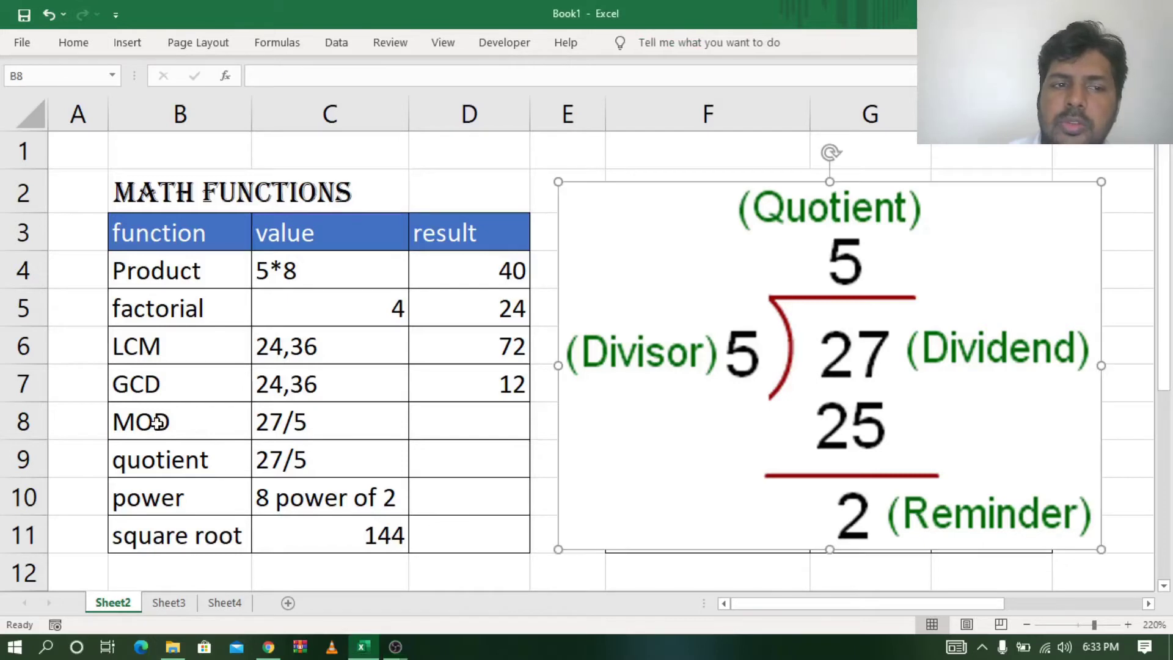
left_click(162, 465)
left_click(167, 422)
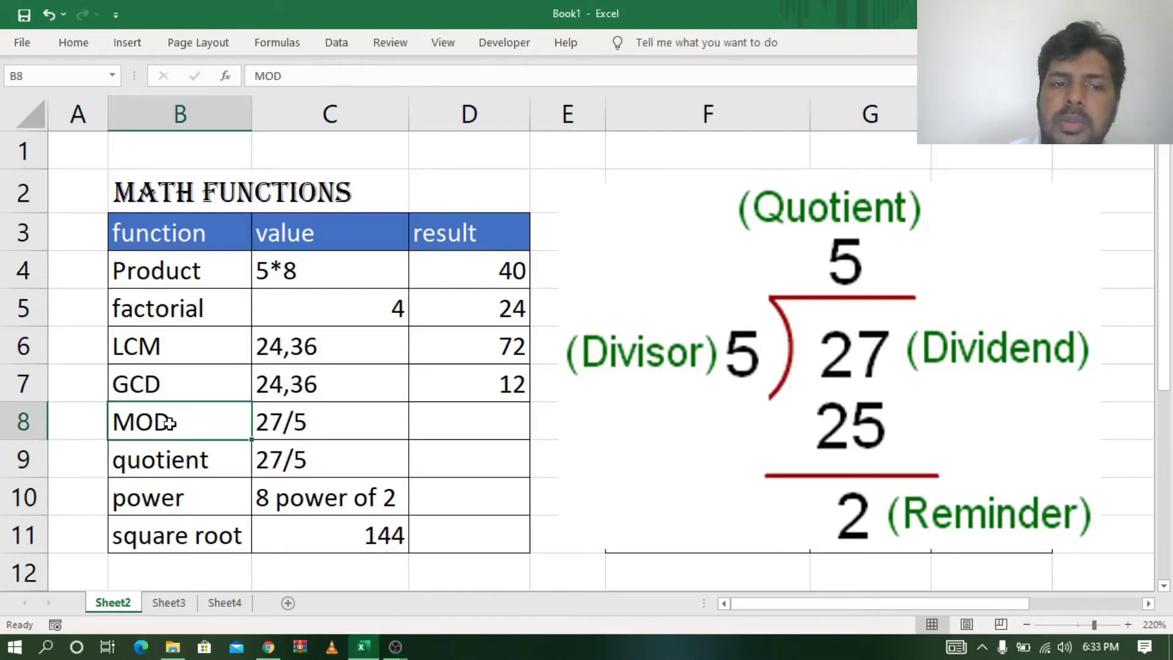
left_click(298, 423)
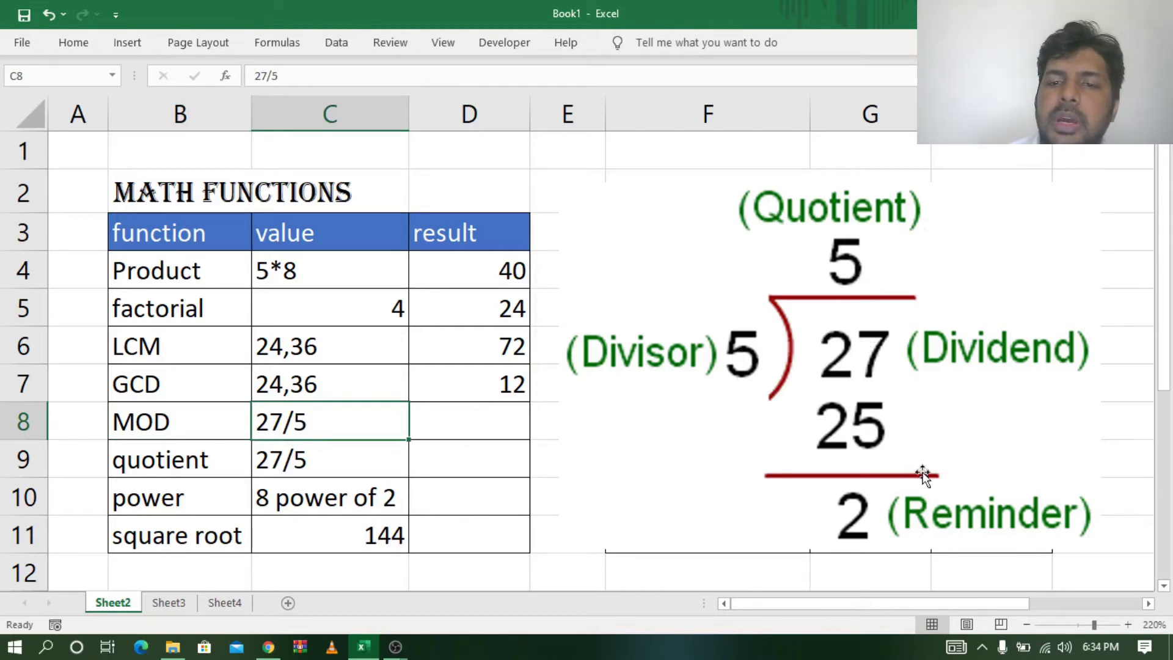
left_click(161, 422)
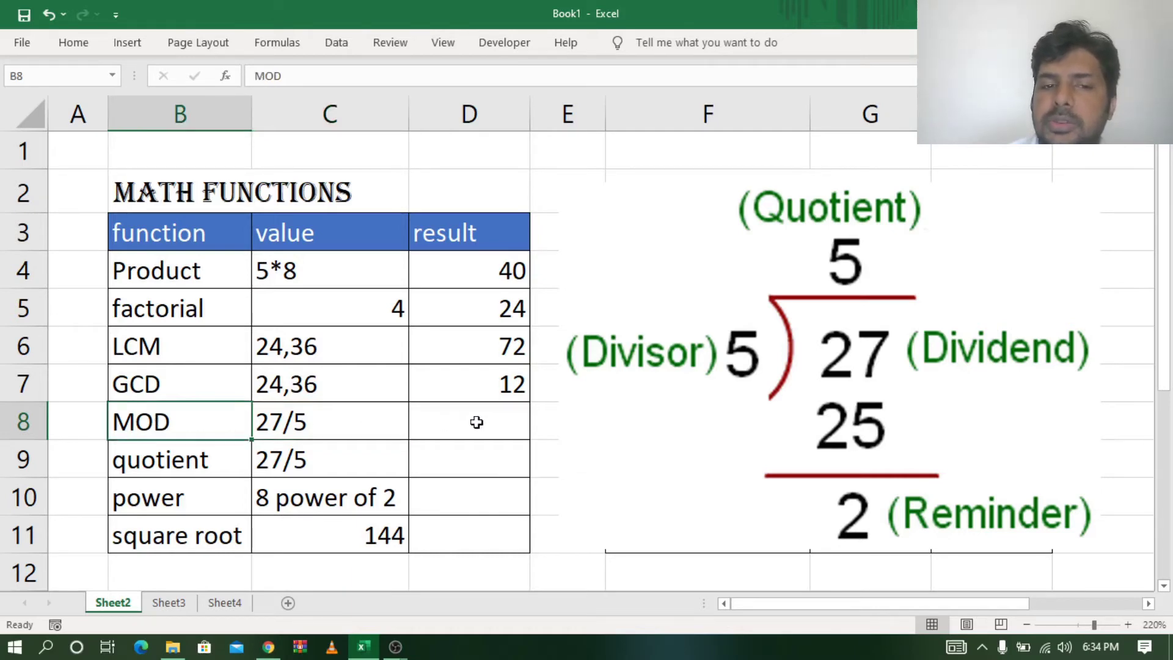
left_click(472, 422)
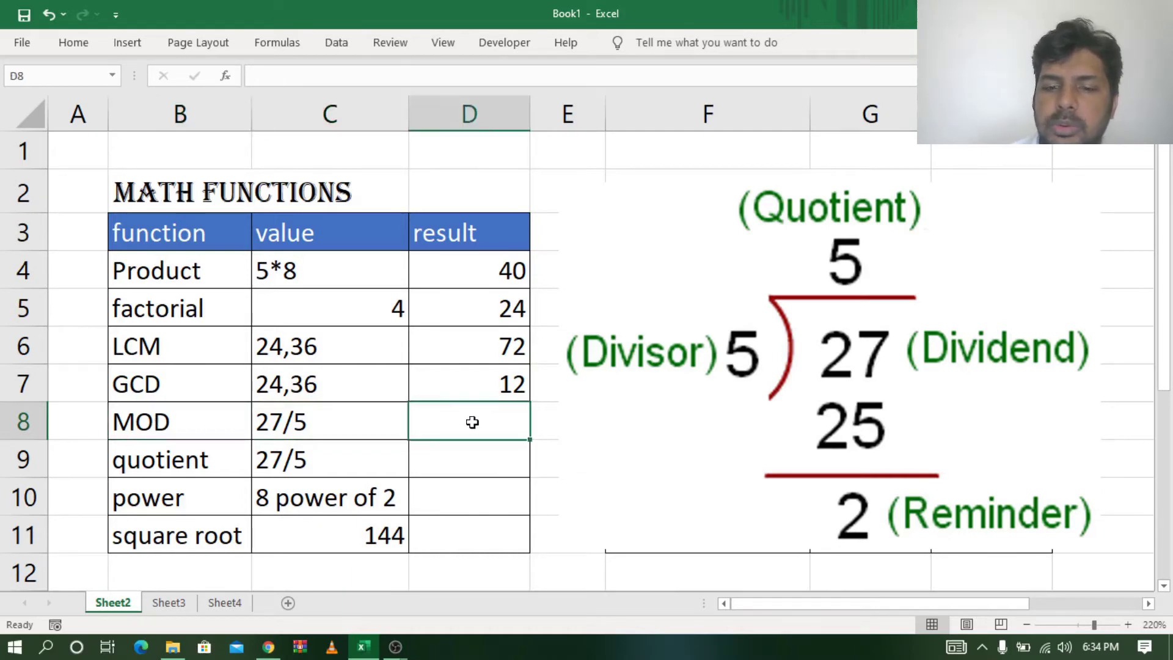
type("=mo")
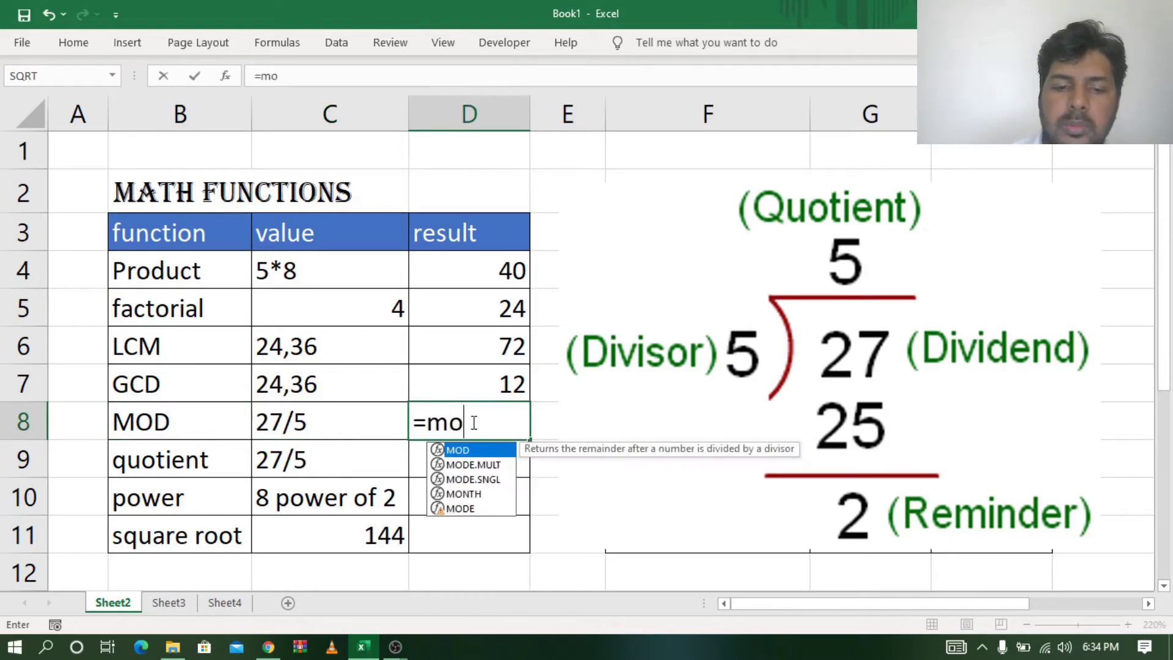
type("d(")
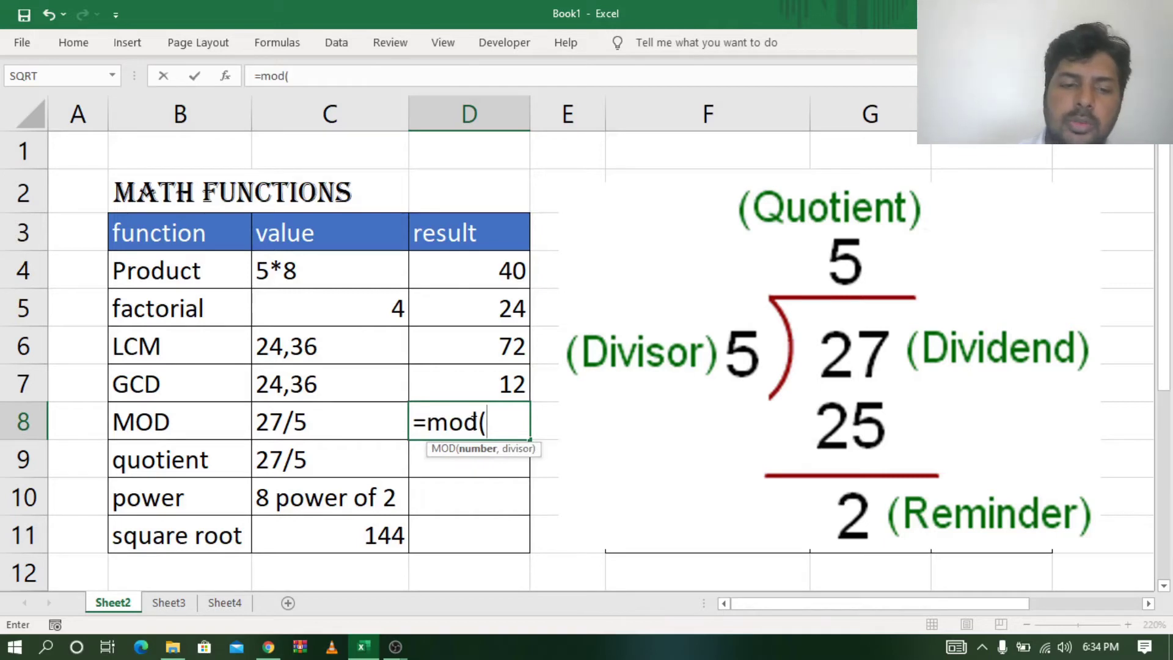
type("27")
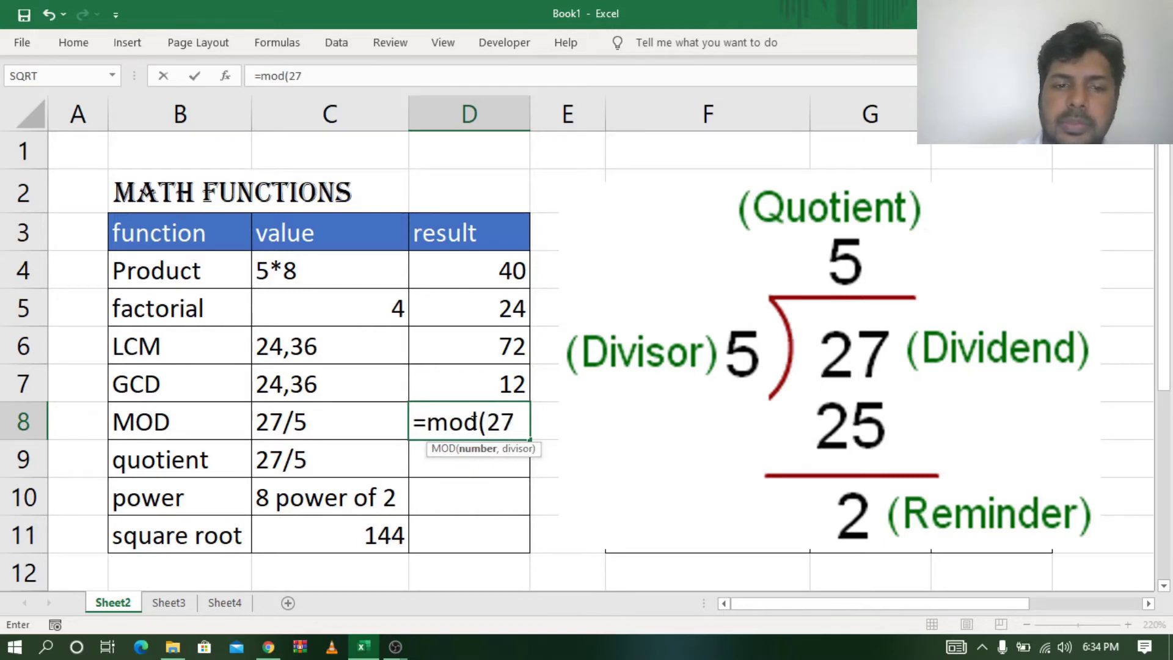
type(",")
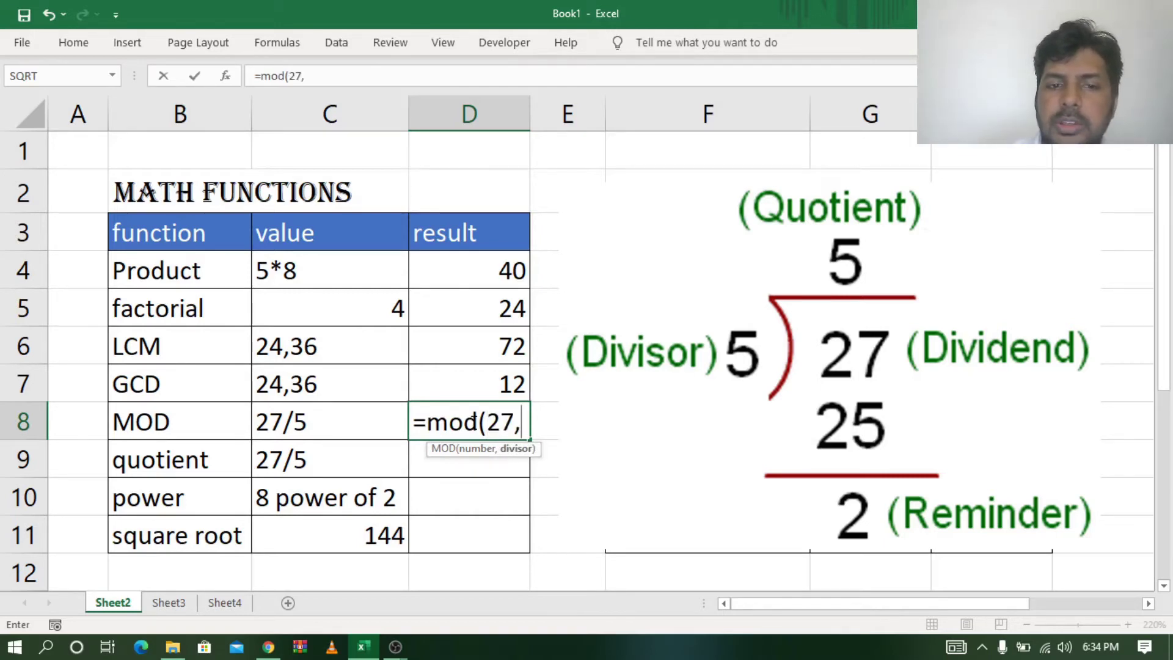
type("5")
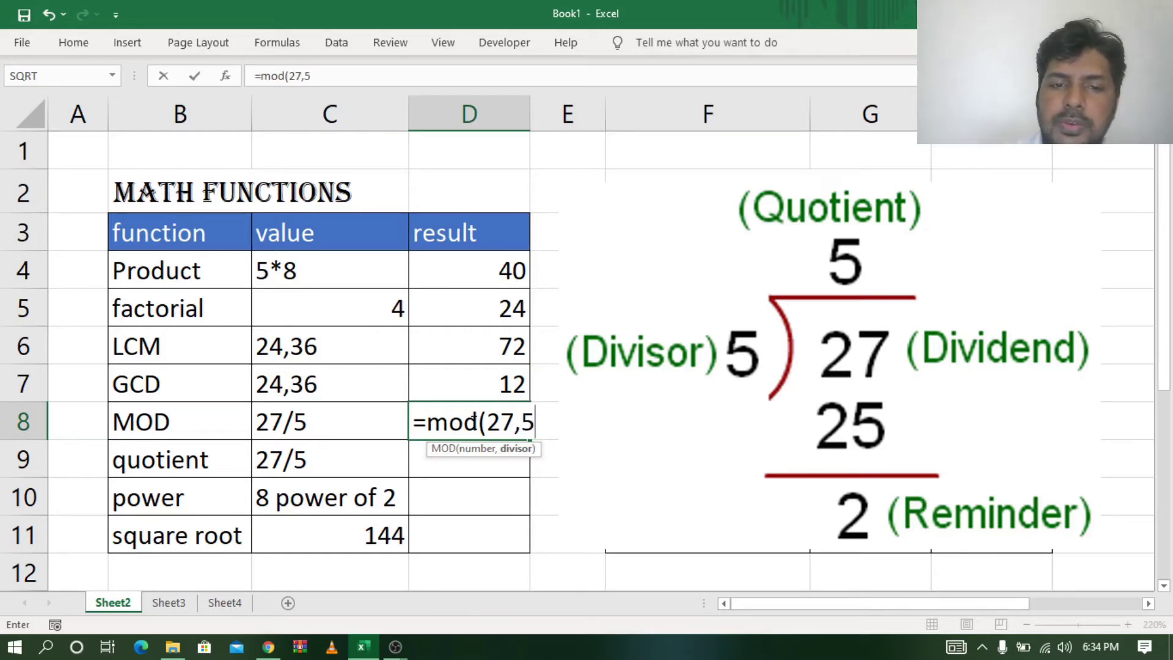
type(")")
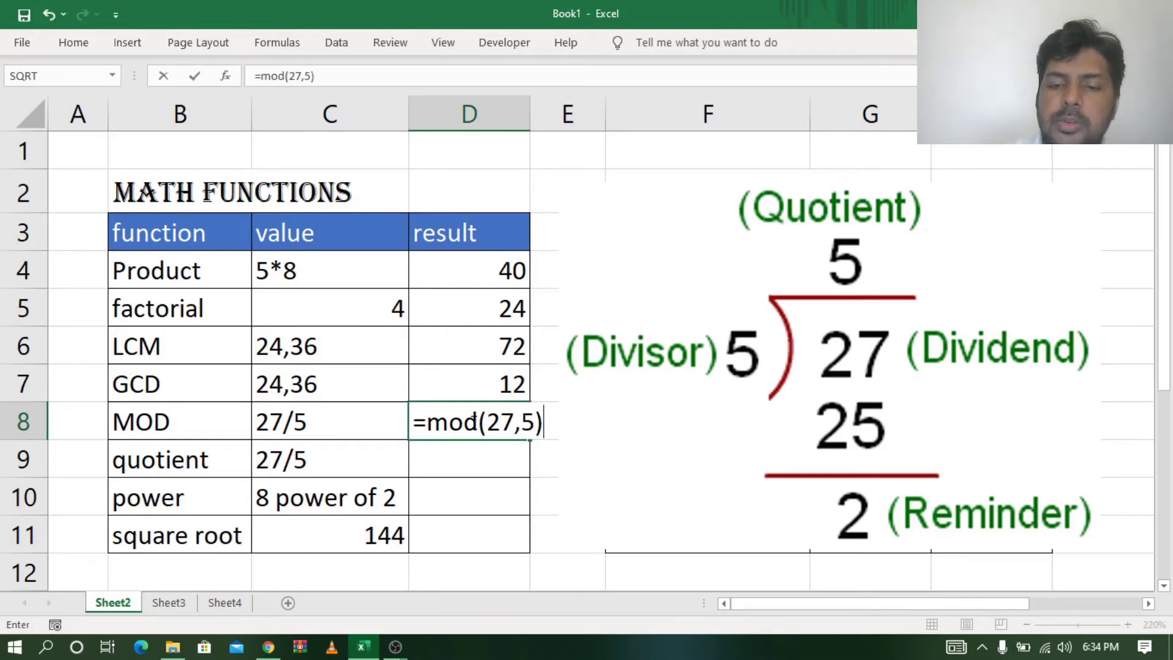
key("Return")
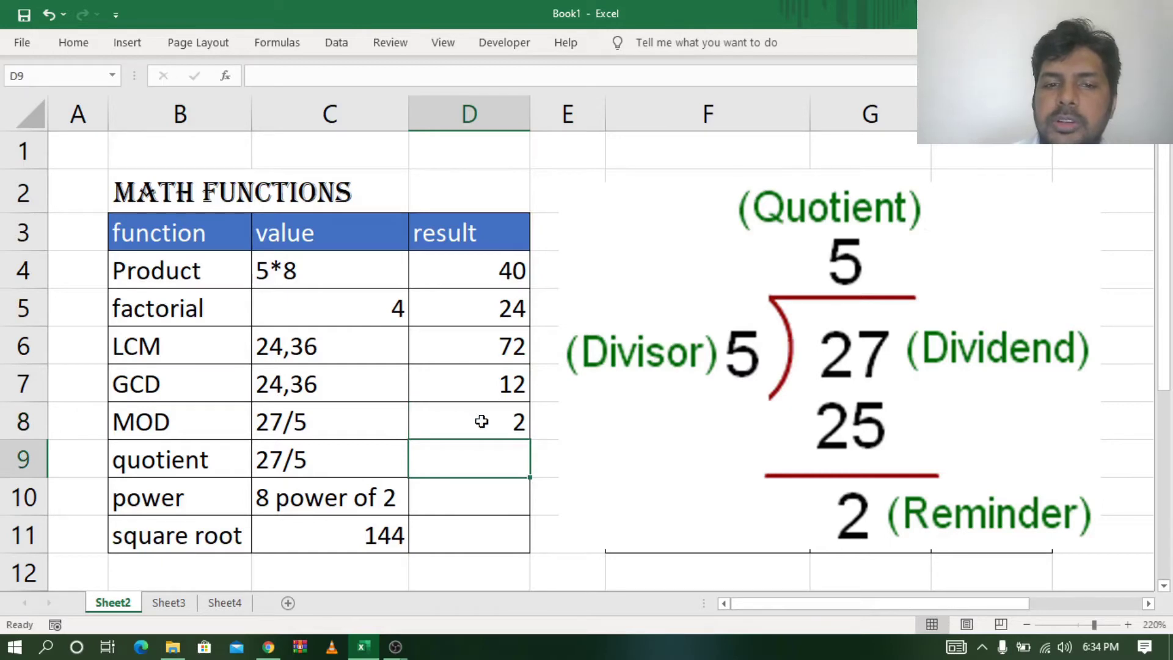
left_click(480, 421)
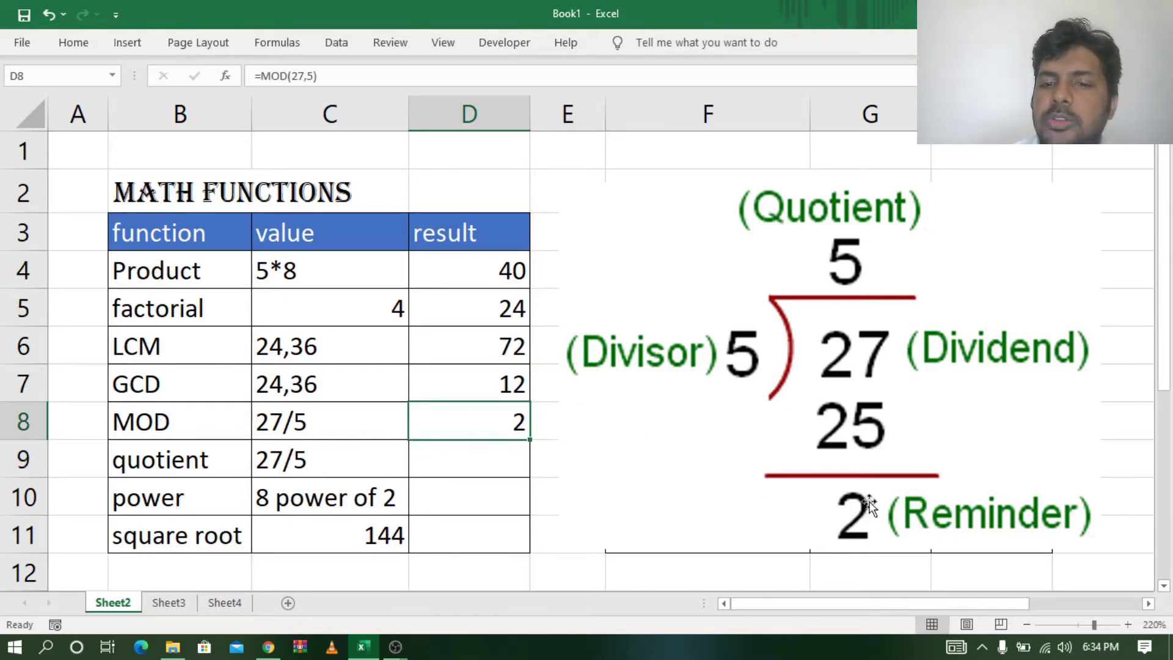
Enter =QUOTIENT(27,5) in D9 to get the whole-number result 5
left_click(458, 458)
double_click(459, 458)
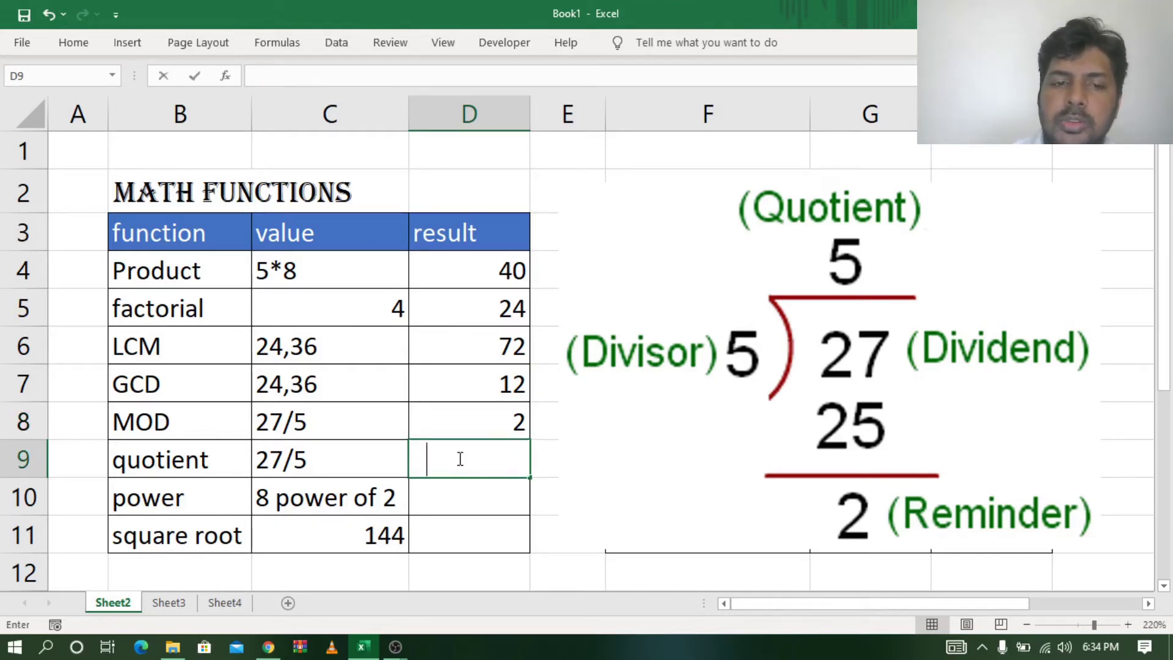
type("=q")
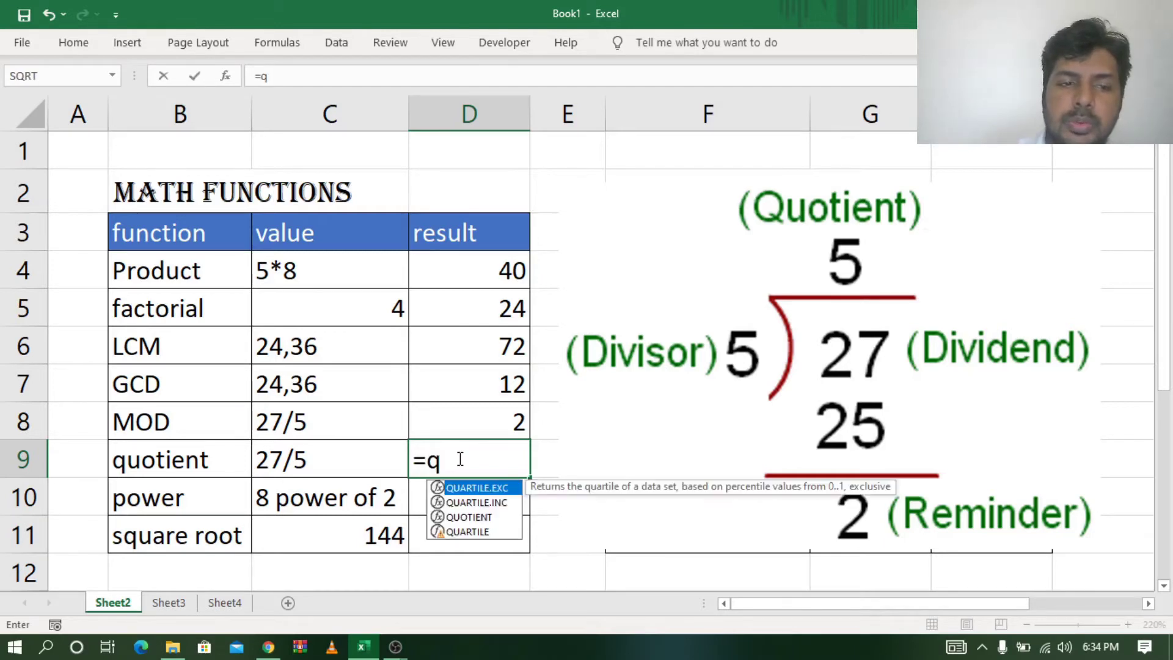
type("u")
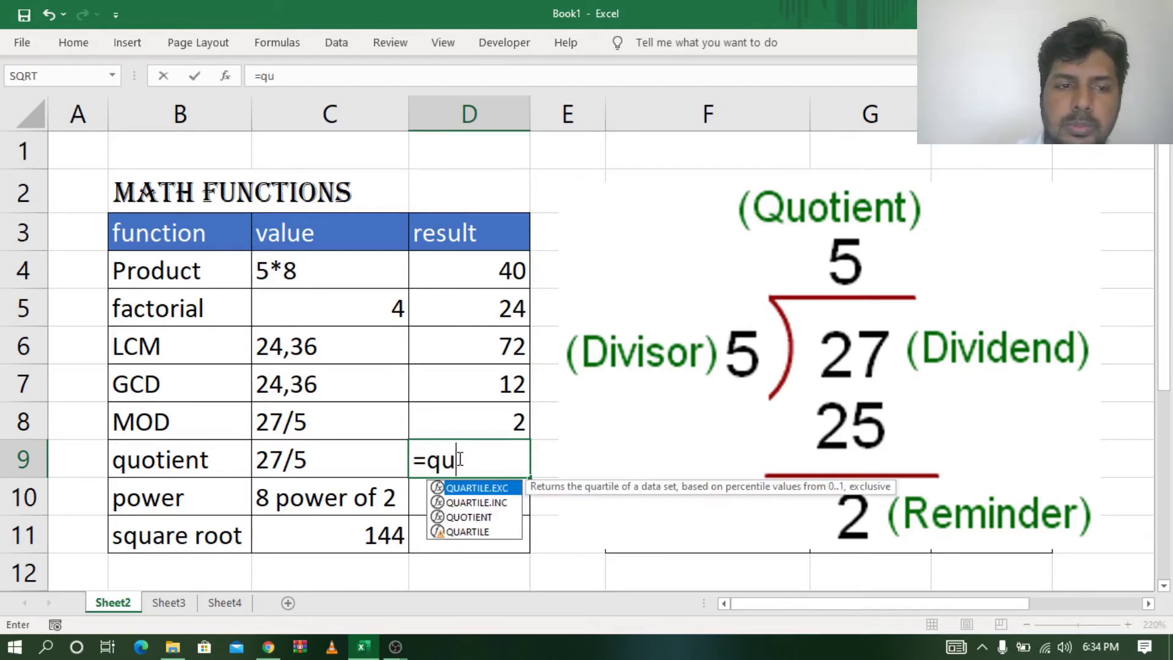
type("o")
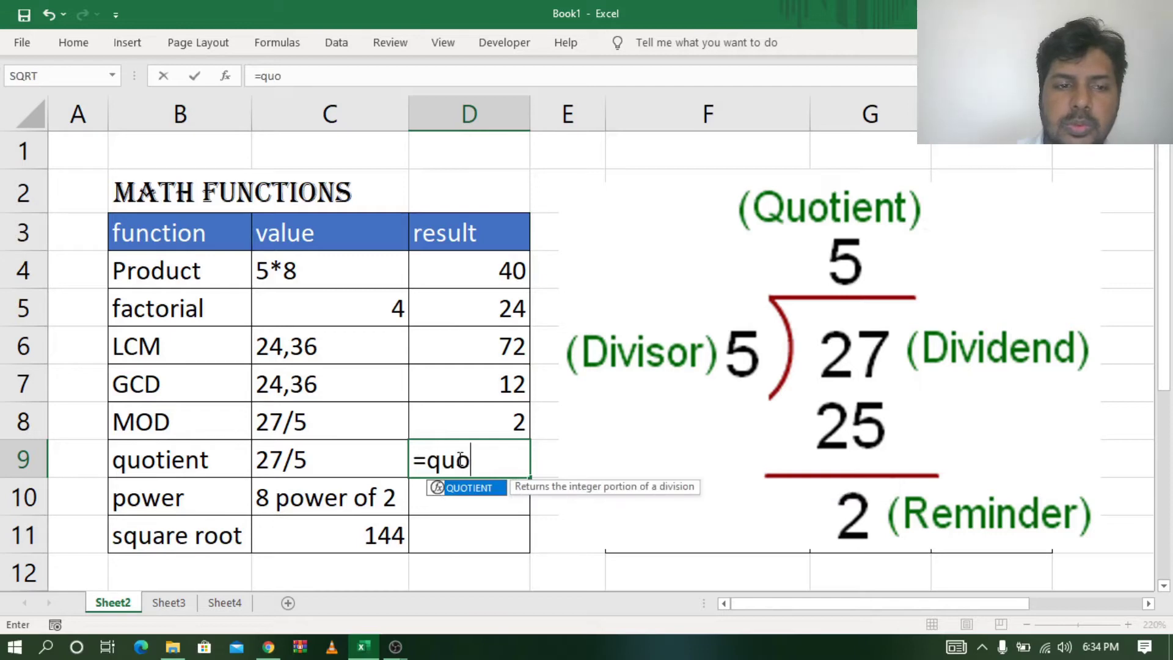
type("ti")
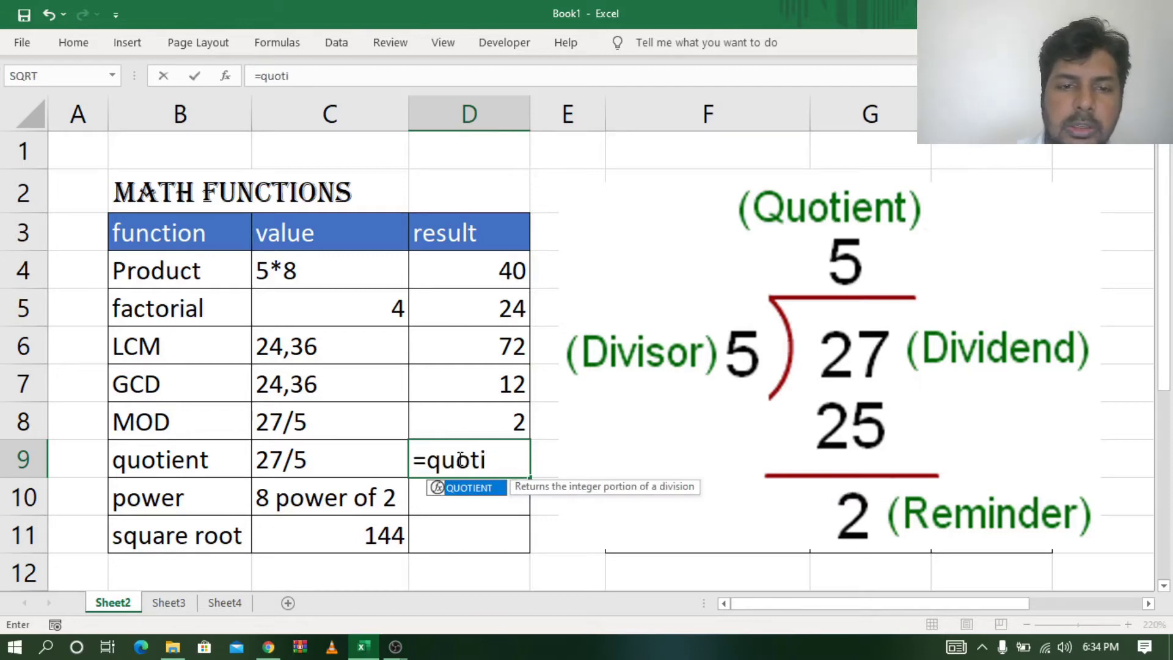
type("ent")
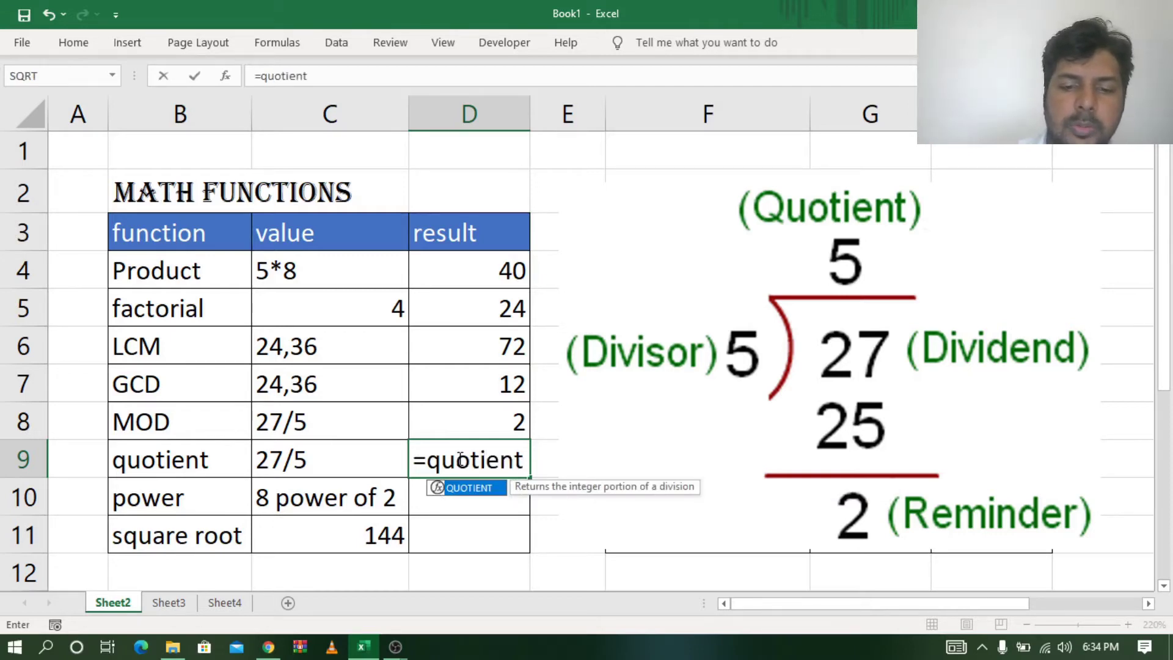
type("(")
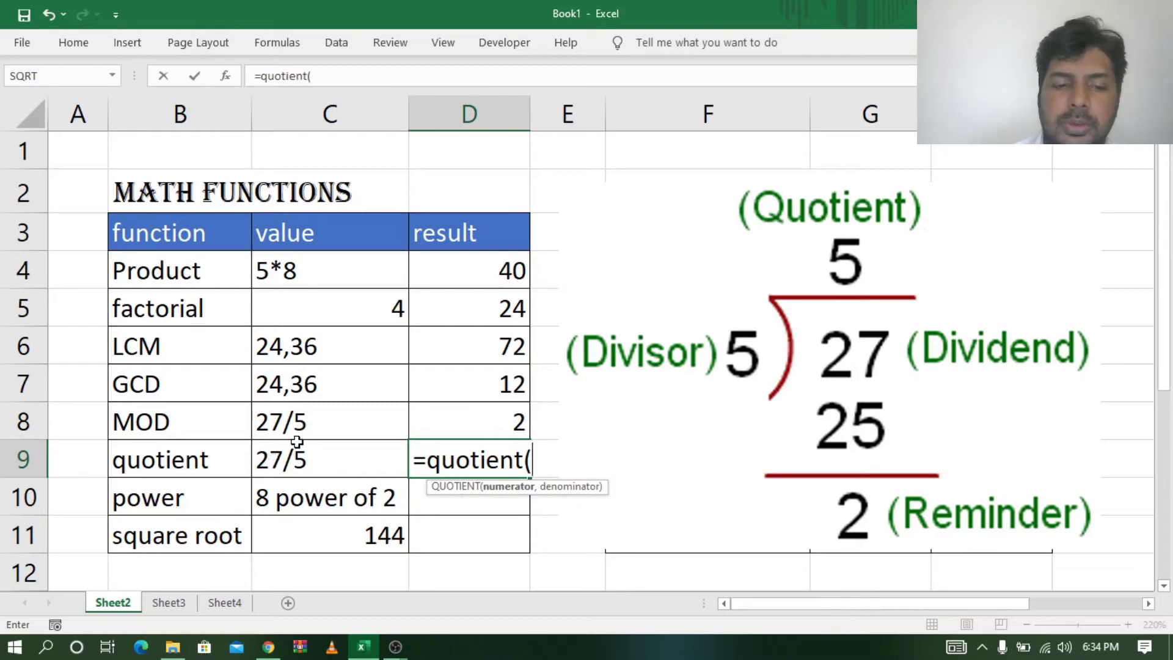
type("27")
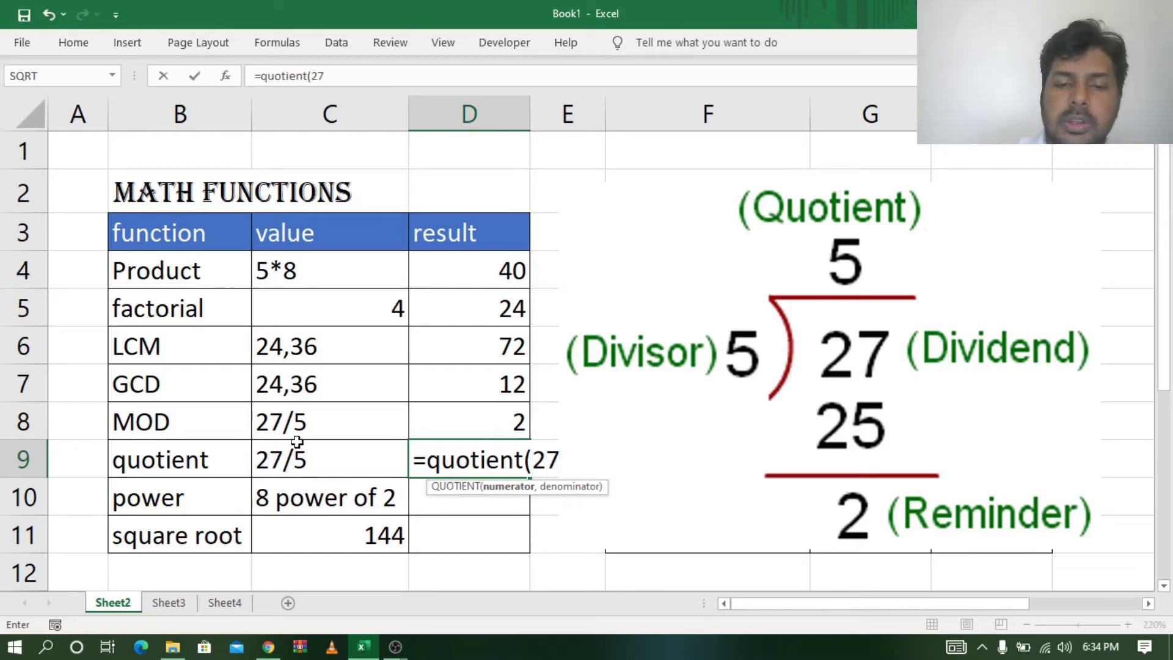
type(",")
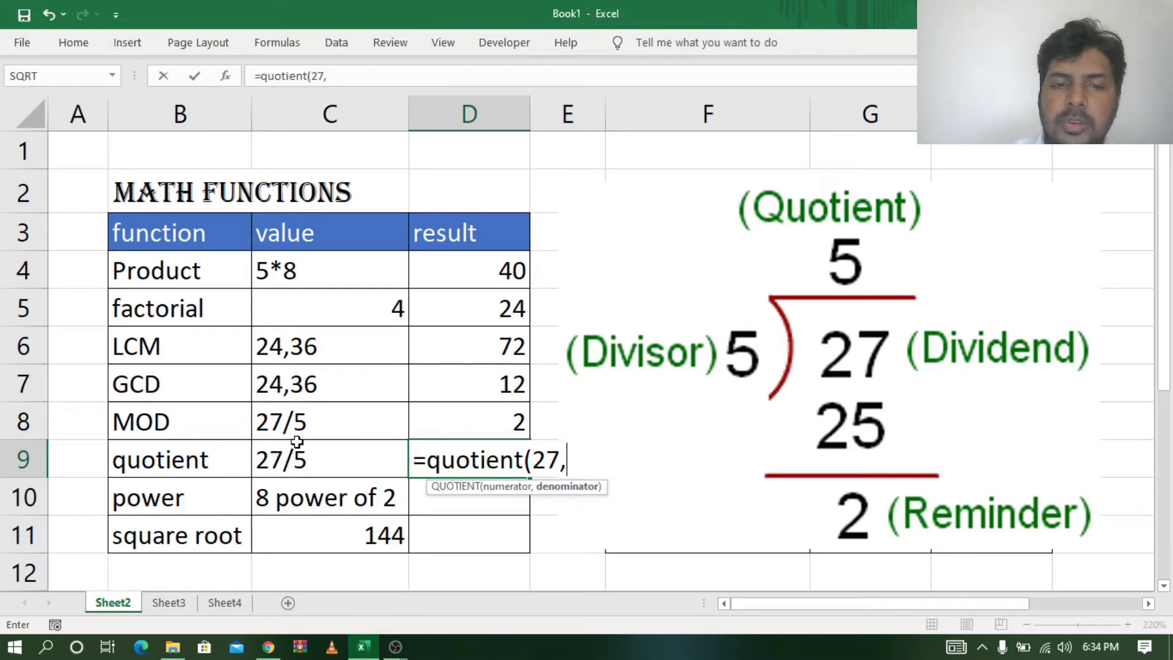
type("5")
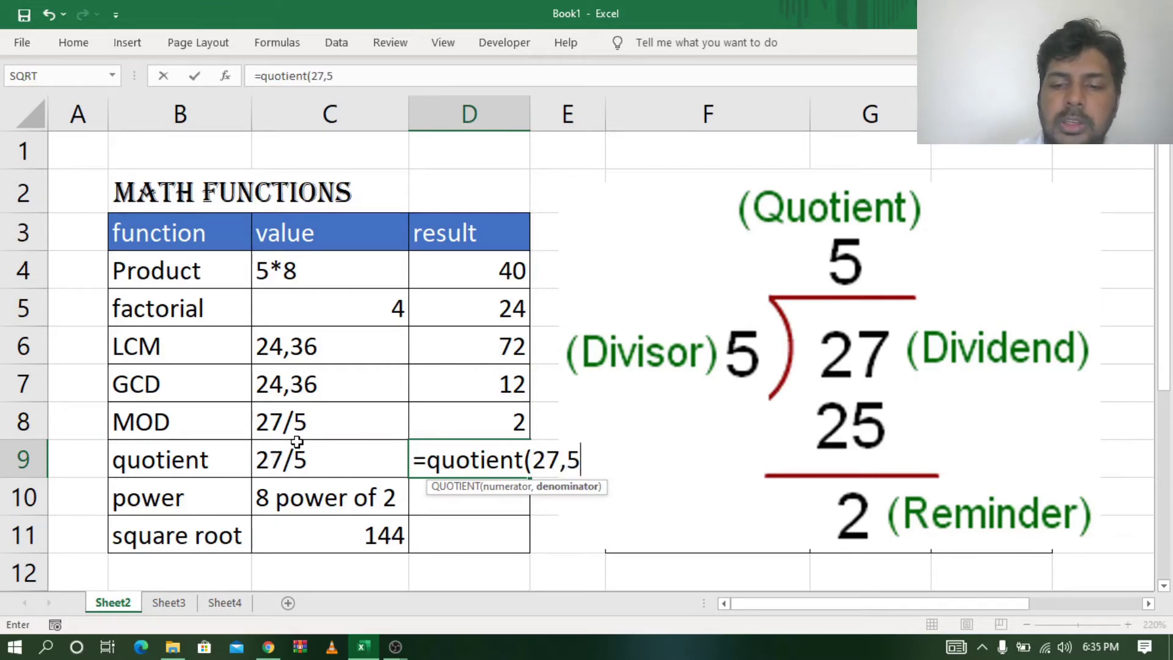
type(")")
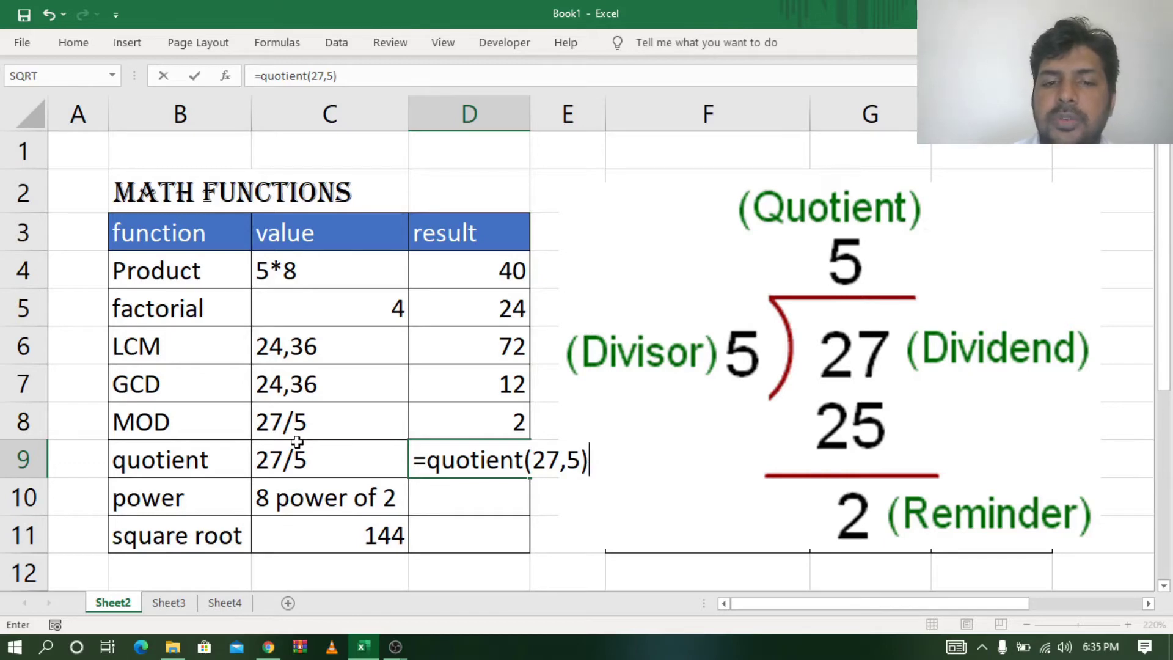
key("Return")
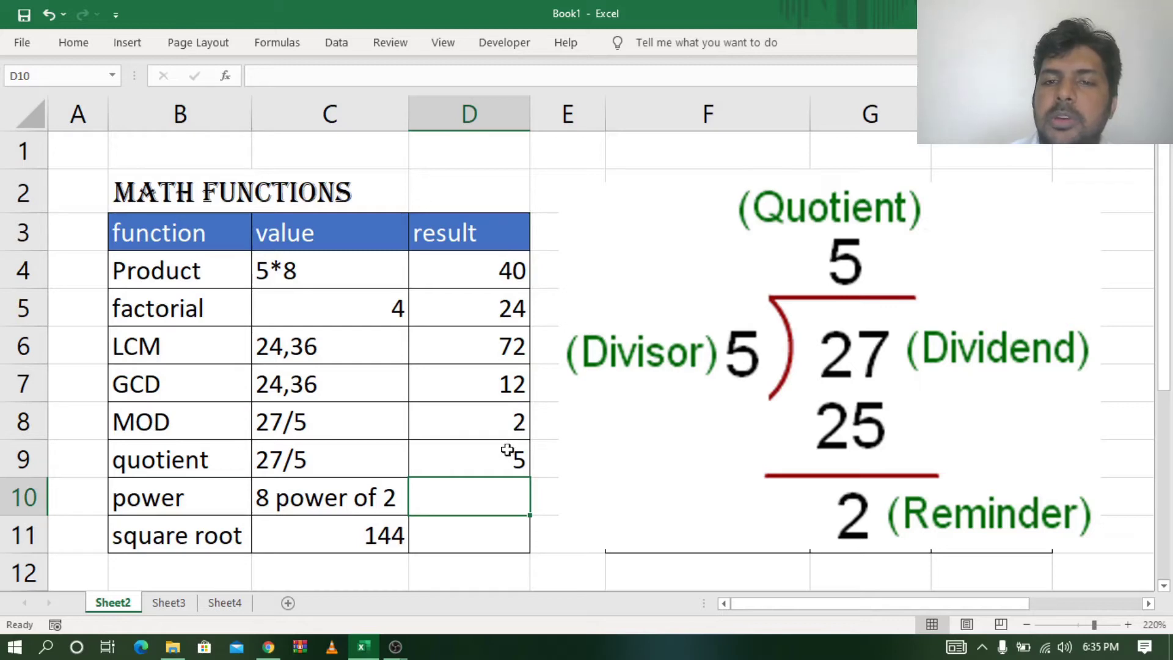
Delete the long-division diagram beside the table, leaving D10 selected
left_click(870, 274)
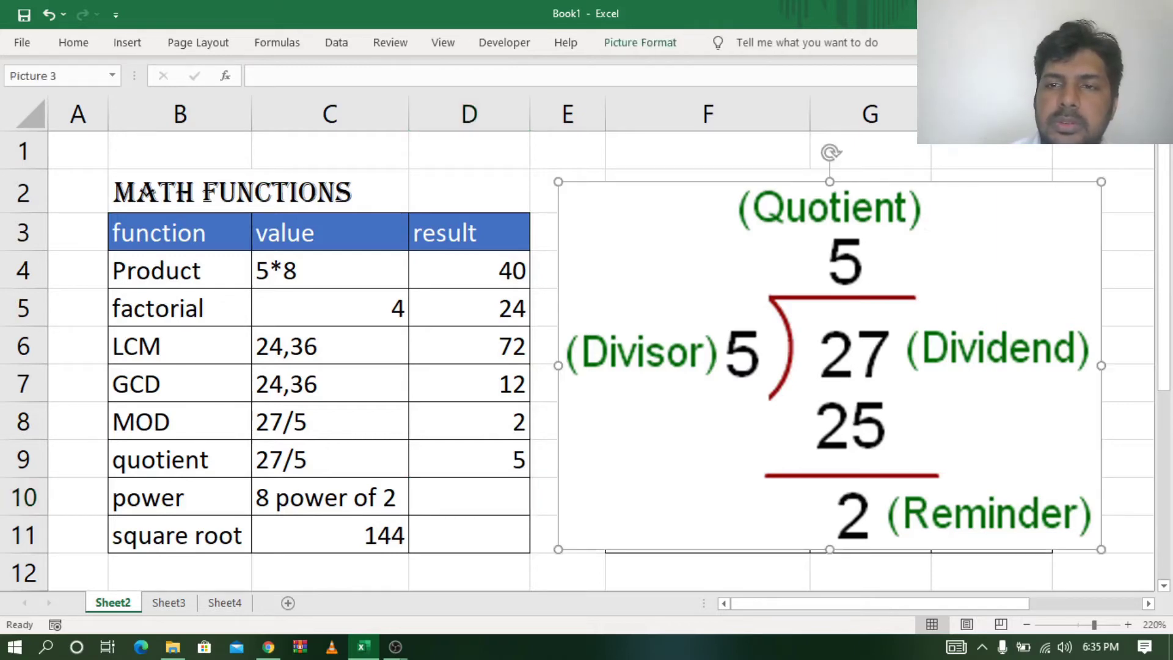
key("Delete")
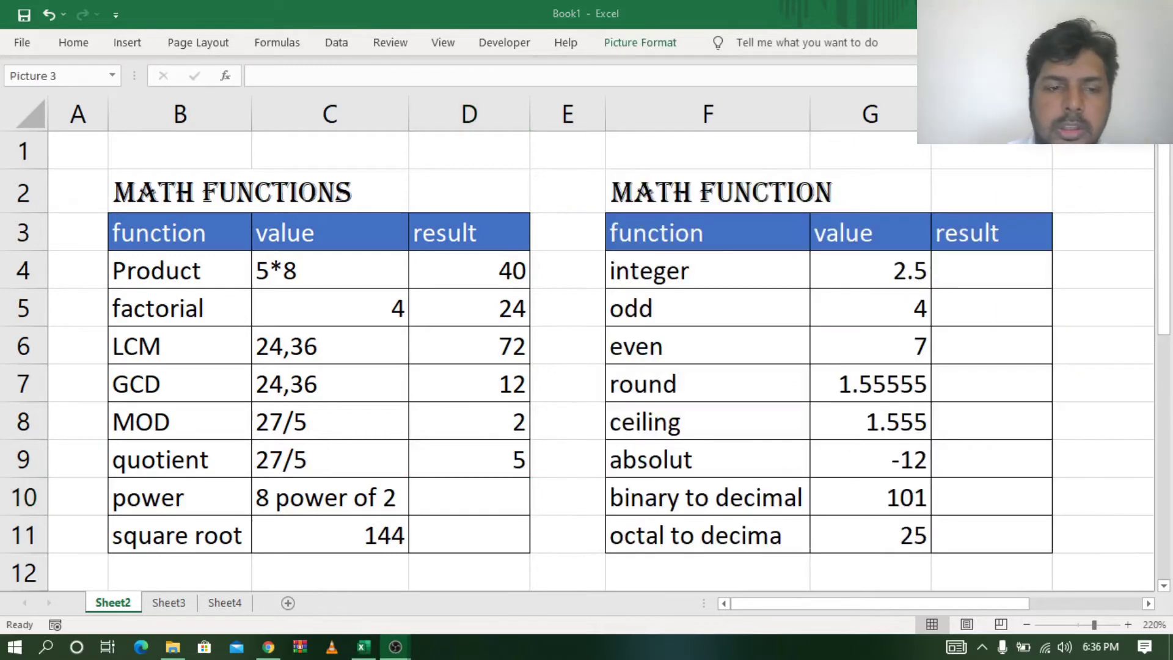
left_click(447, 494)
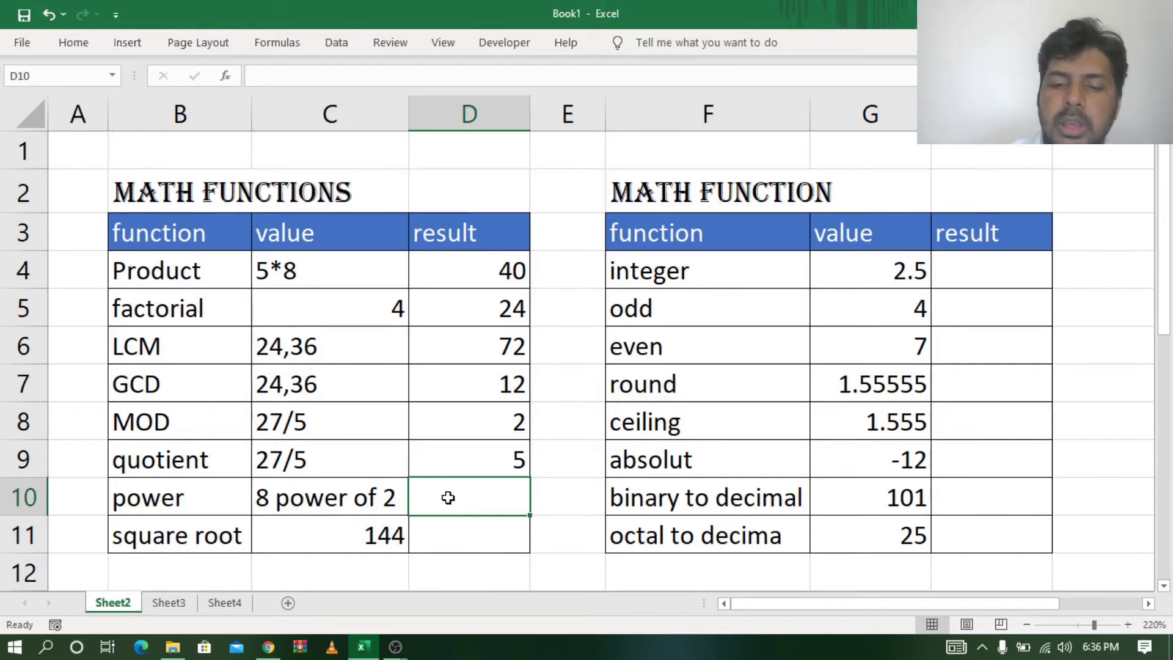
Enter =POWER(8,2) in D10 so it shows 64
type("=po")
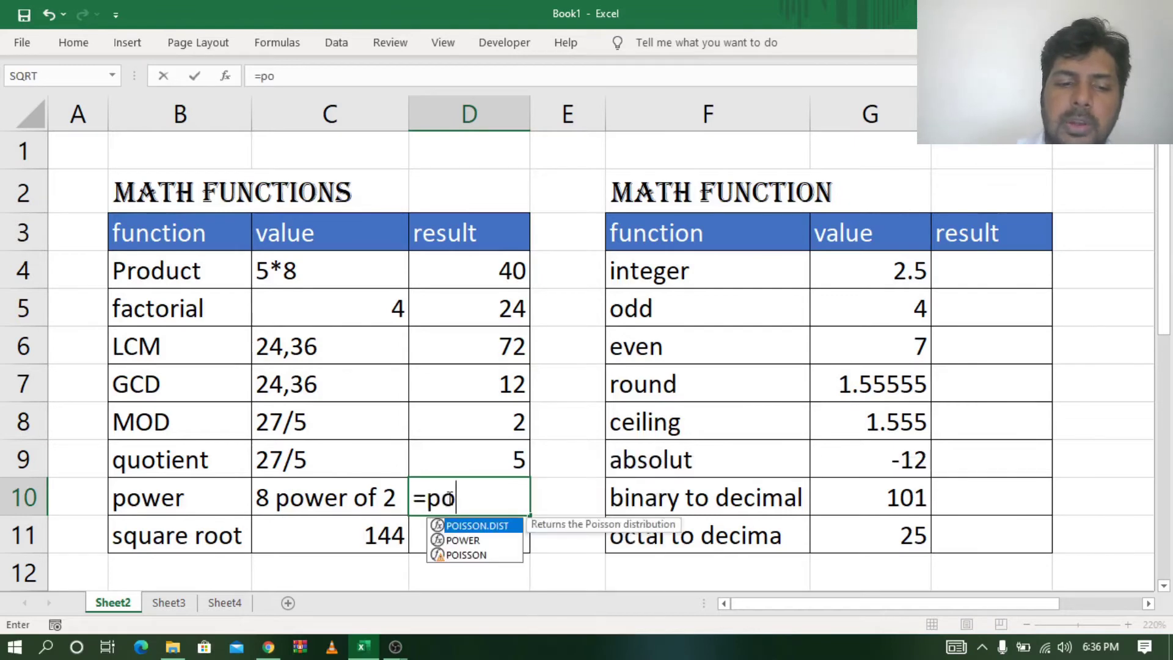
type("wr")
key("BackSpace")
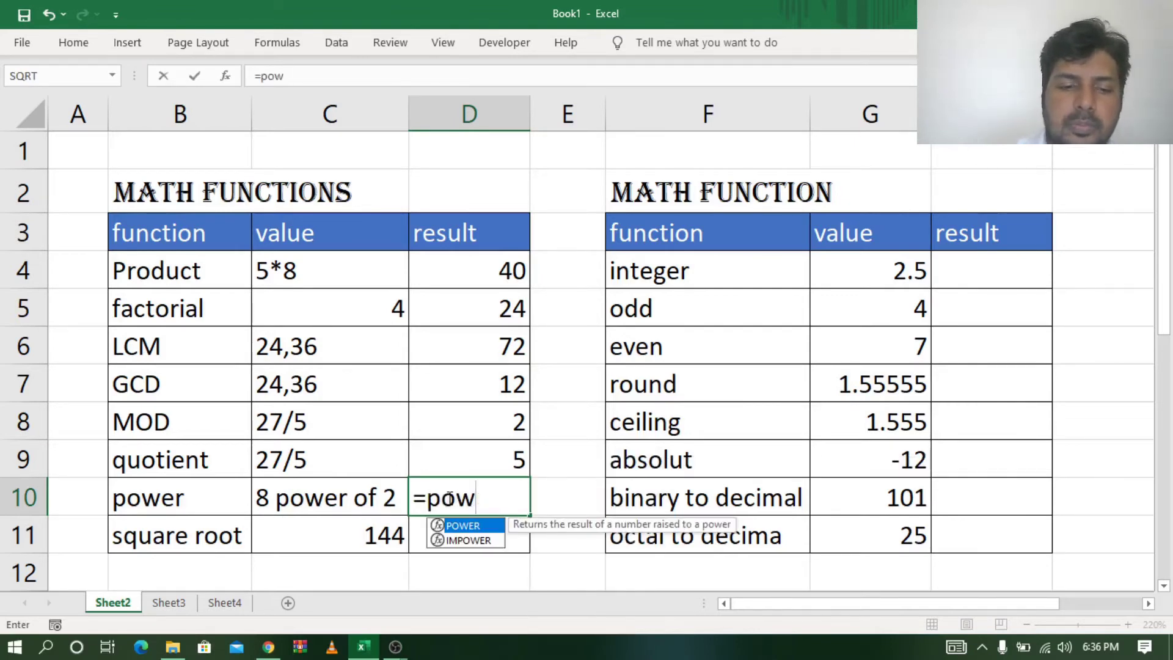
type("er(")
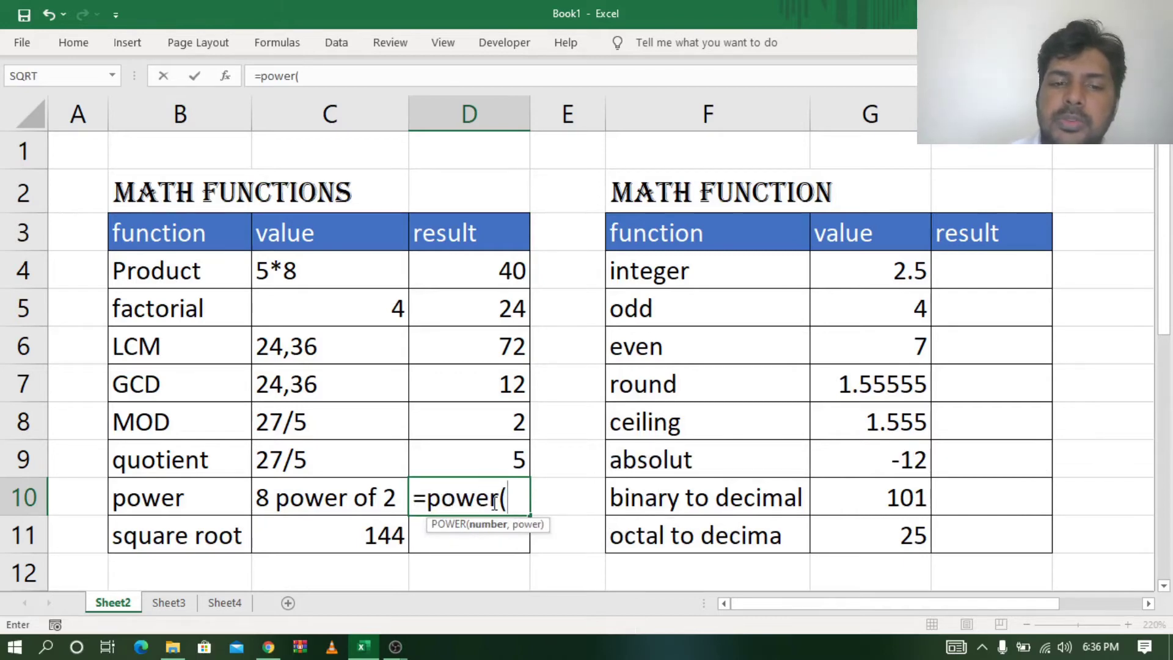
type("8")
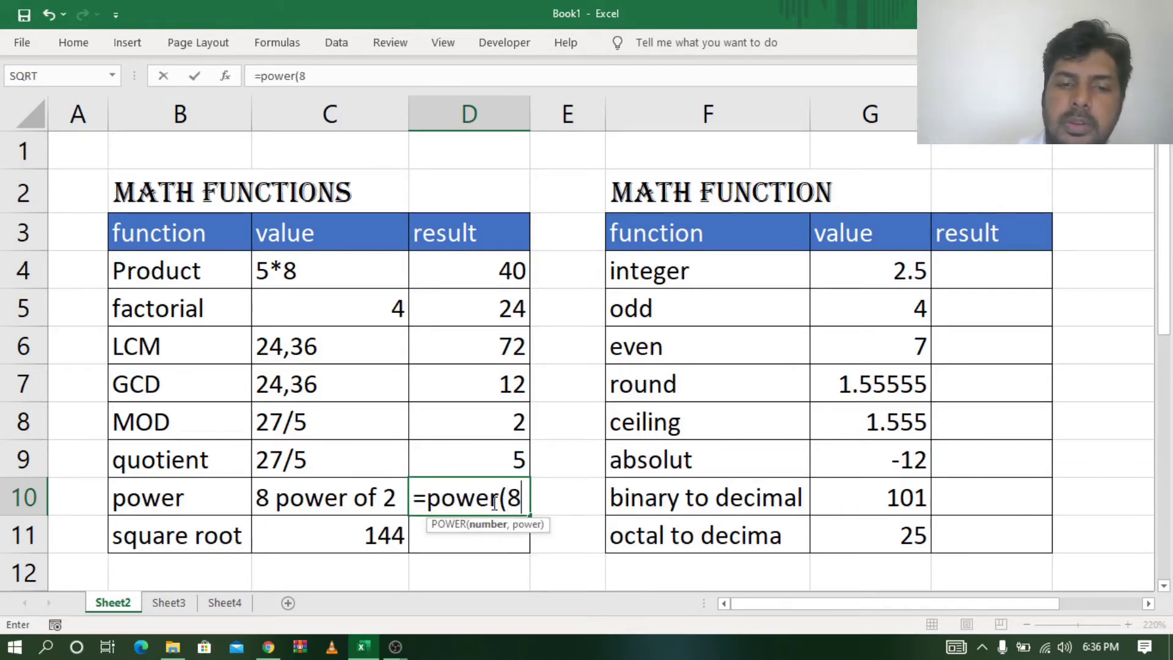
type(",2")
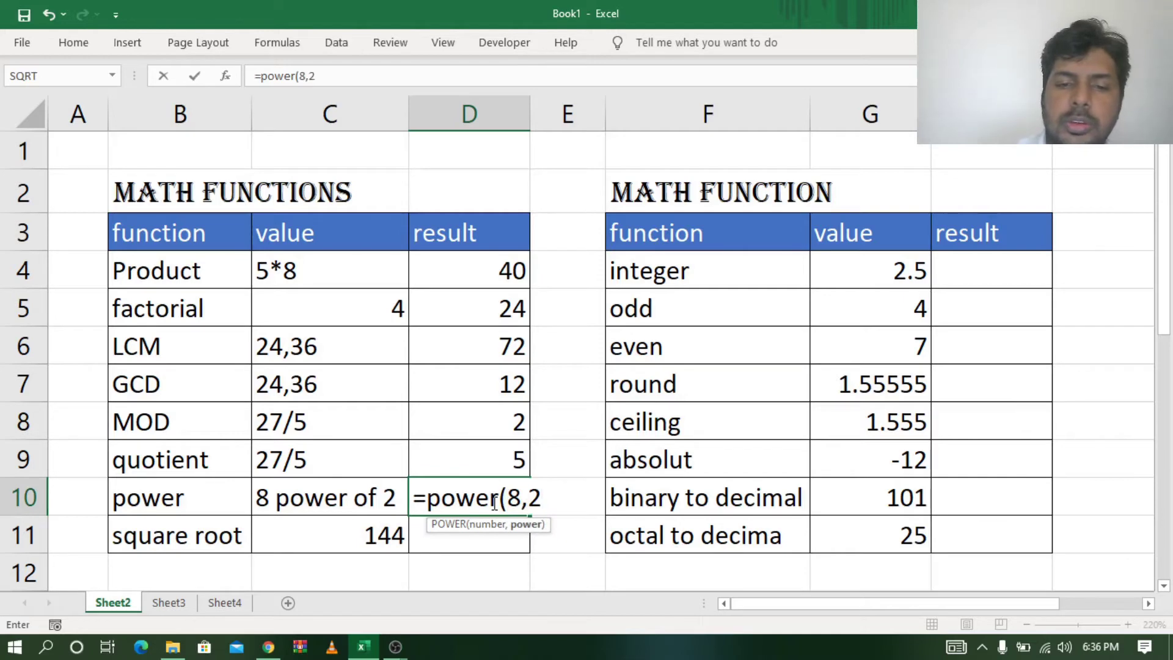
type(")")
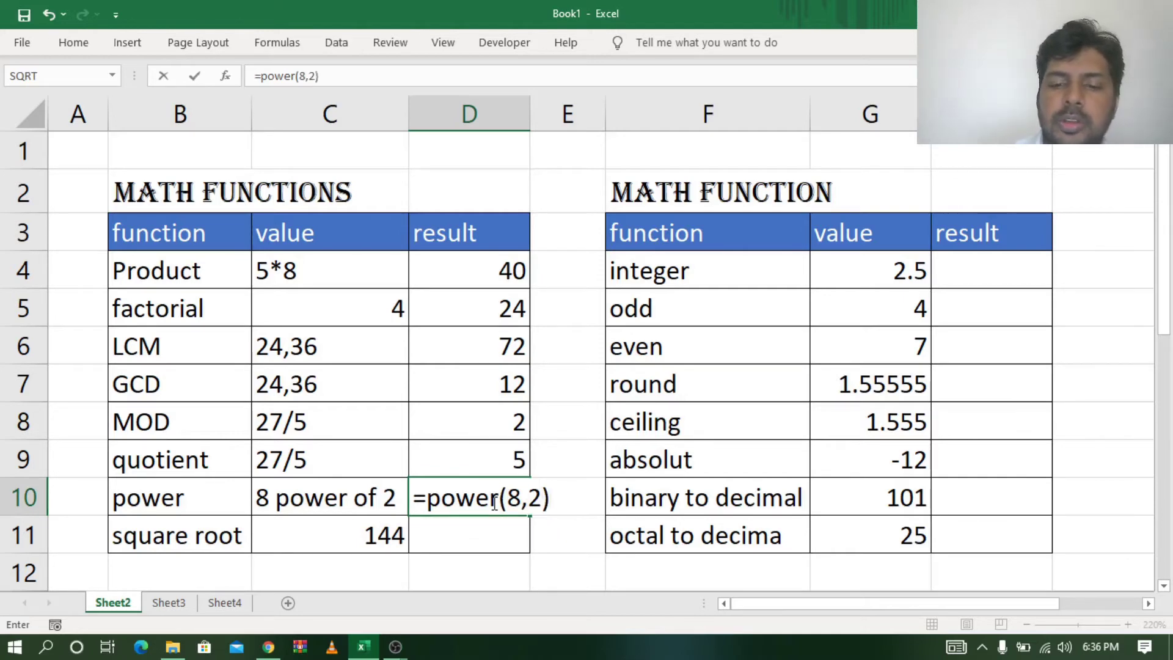
key("Return")
left_click(489, 499)
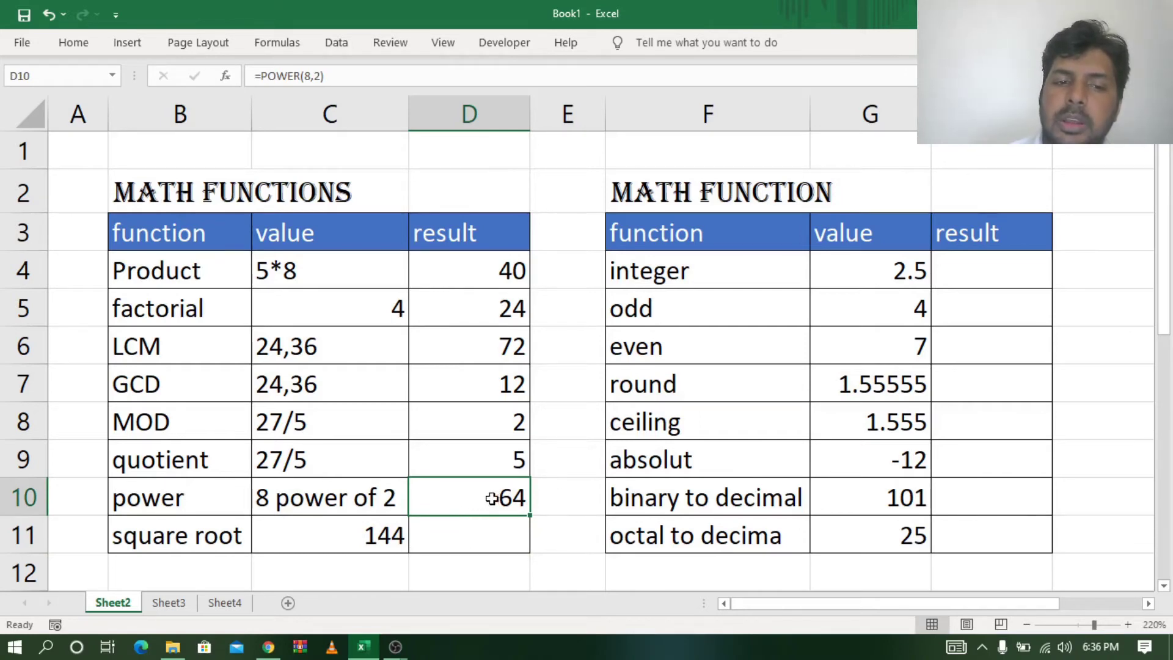
left_click(479, 536)
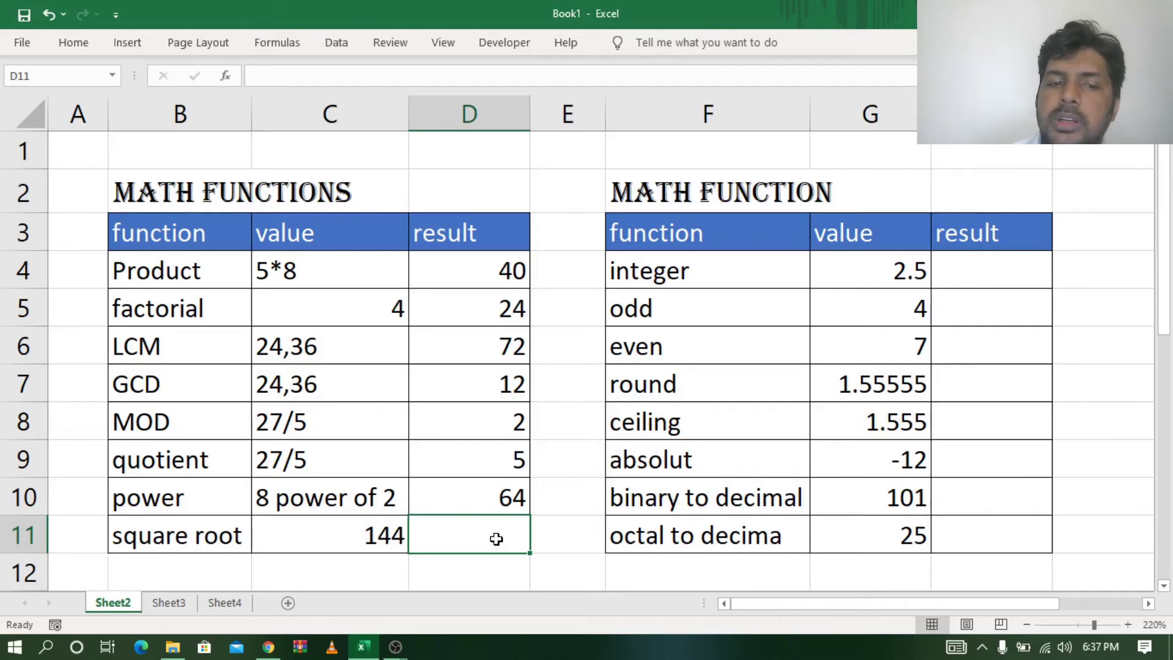
Enter =SQRT(C11) in D11, taking the 144 in C11, so it shows 12
type("=")
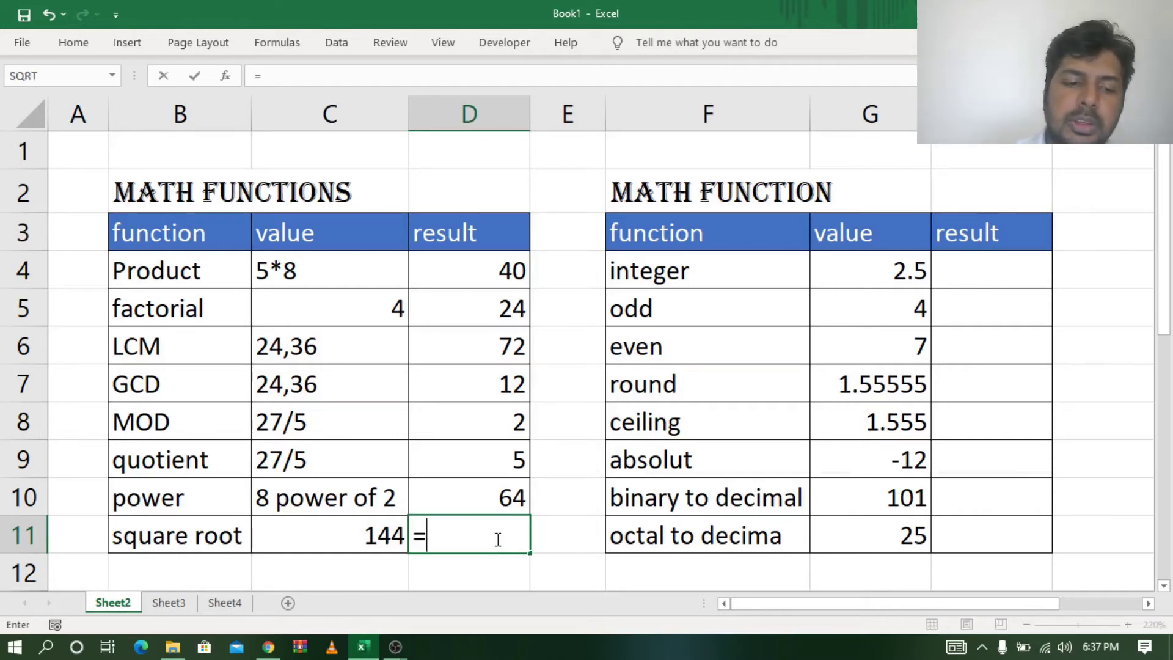
type("sq")
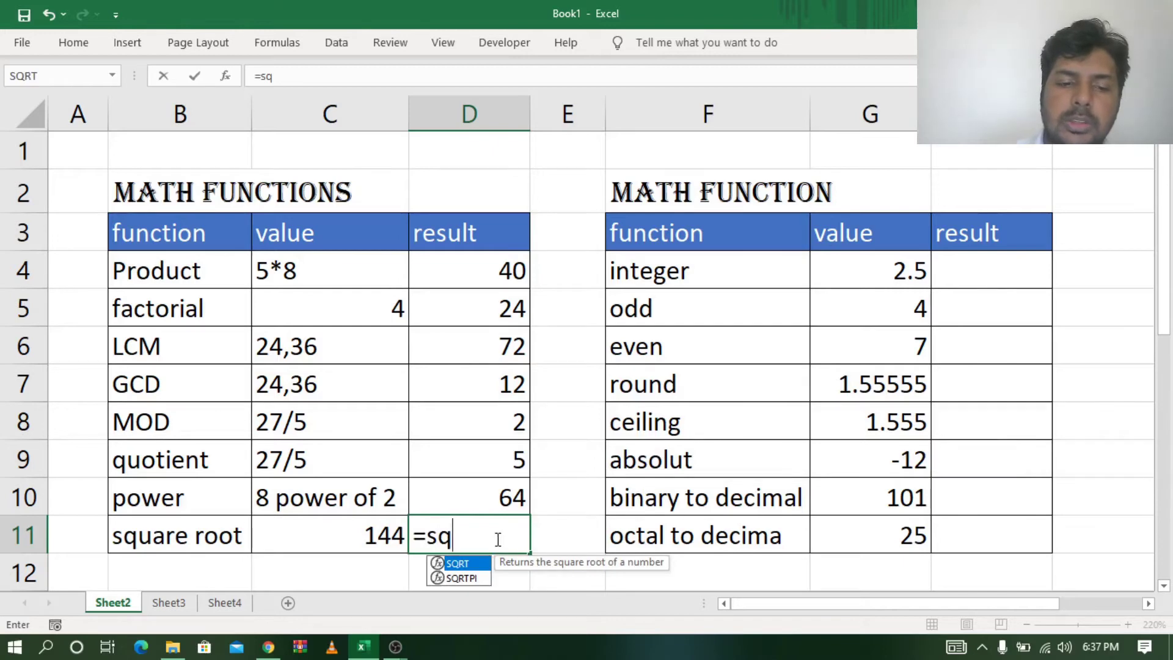
type("rt")
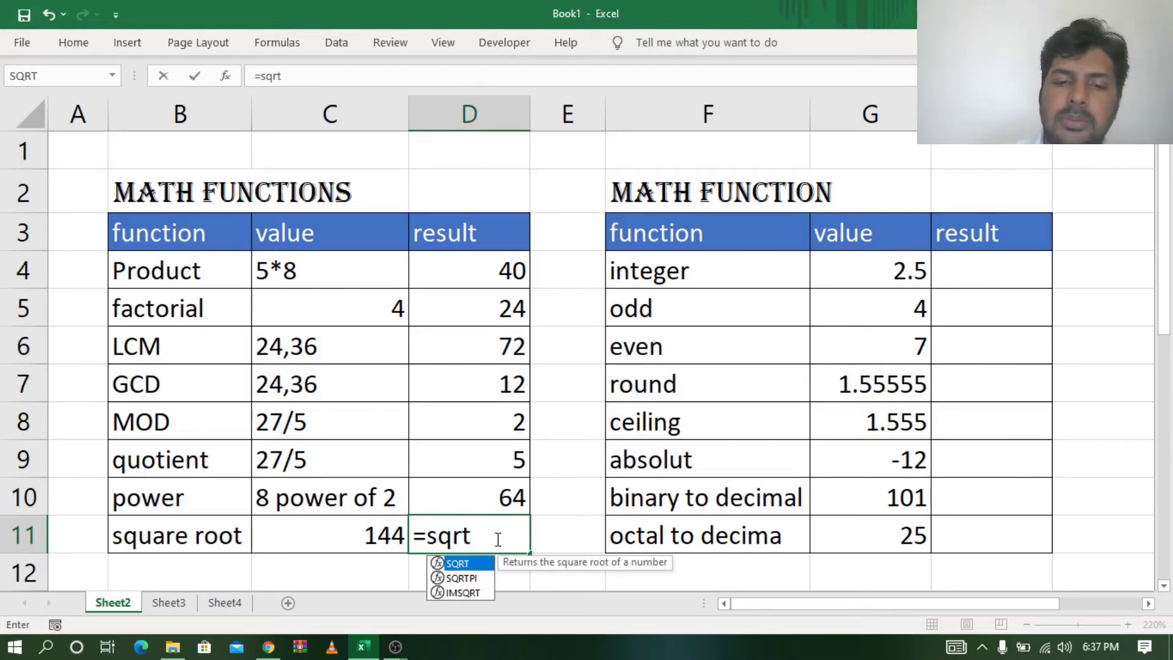
type("(")
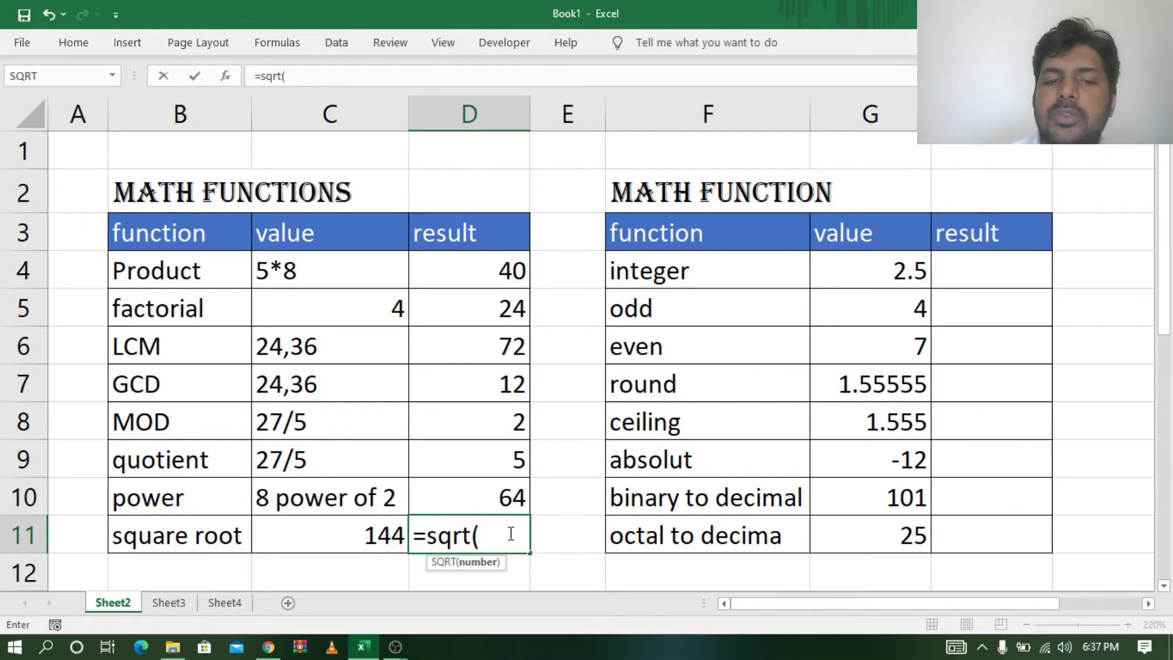
left_click(366, 536)
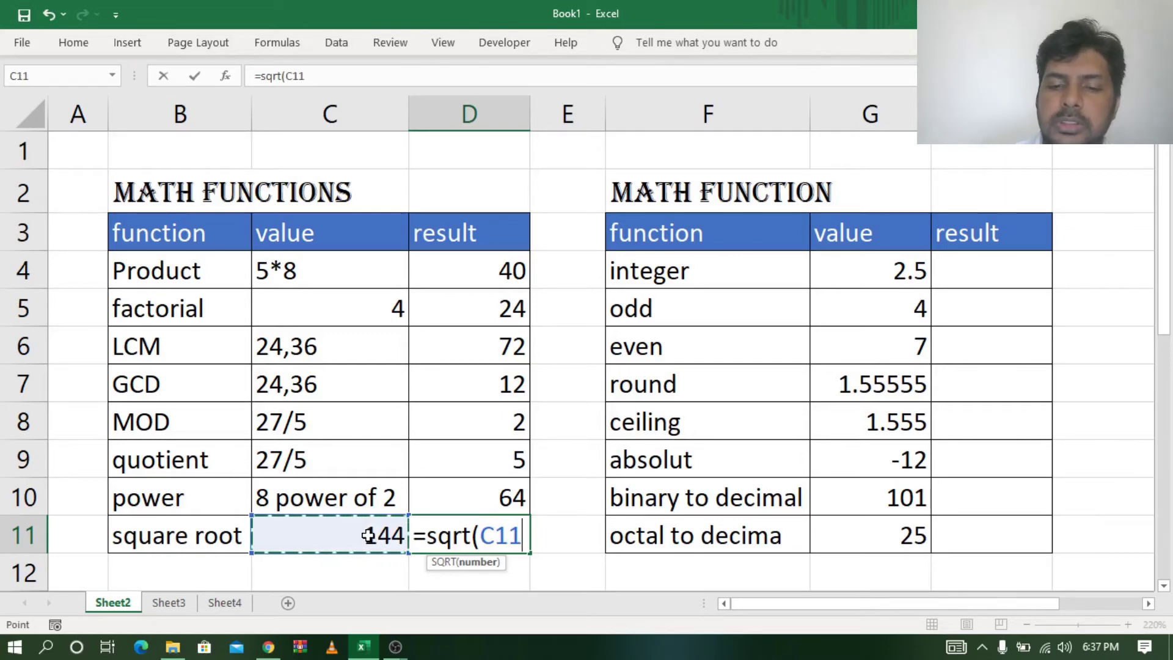
type(")")
key("Return")
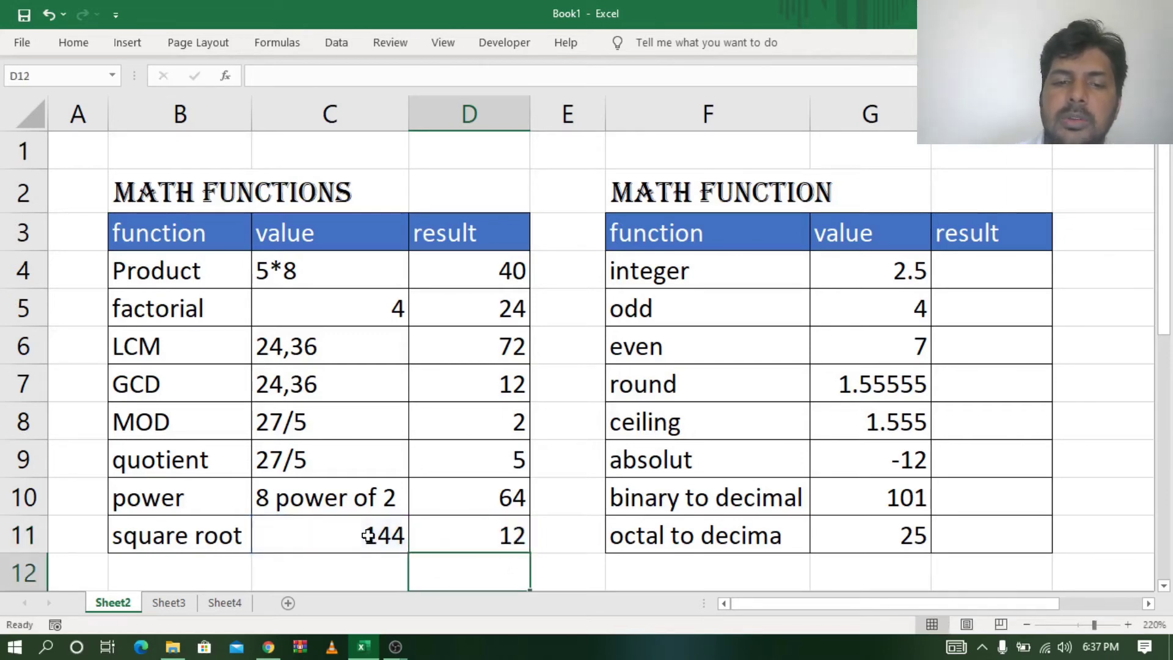
Review the square root formula in D11 and the integer row's value 2.5
left_click(493, 533)
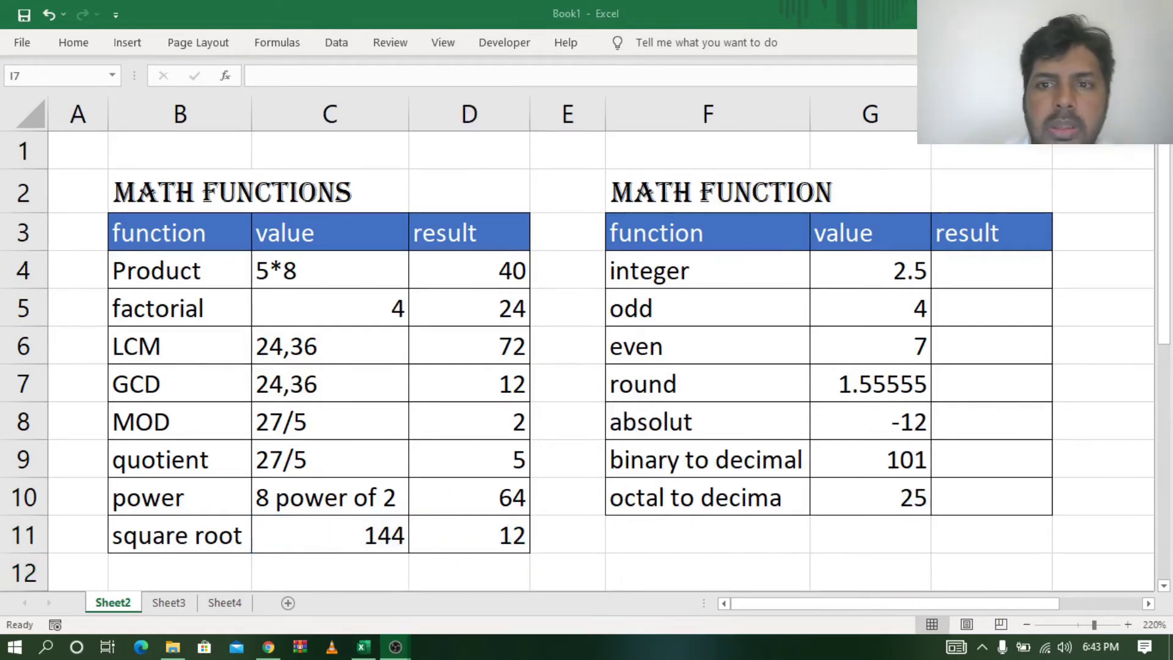
left_click(693, 272)
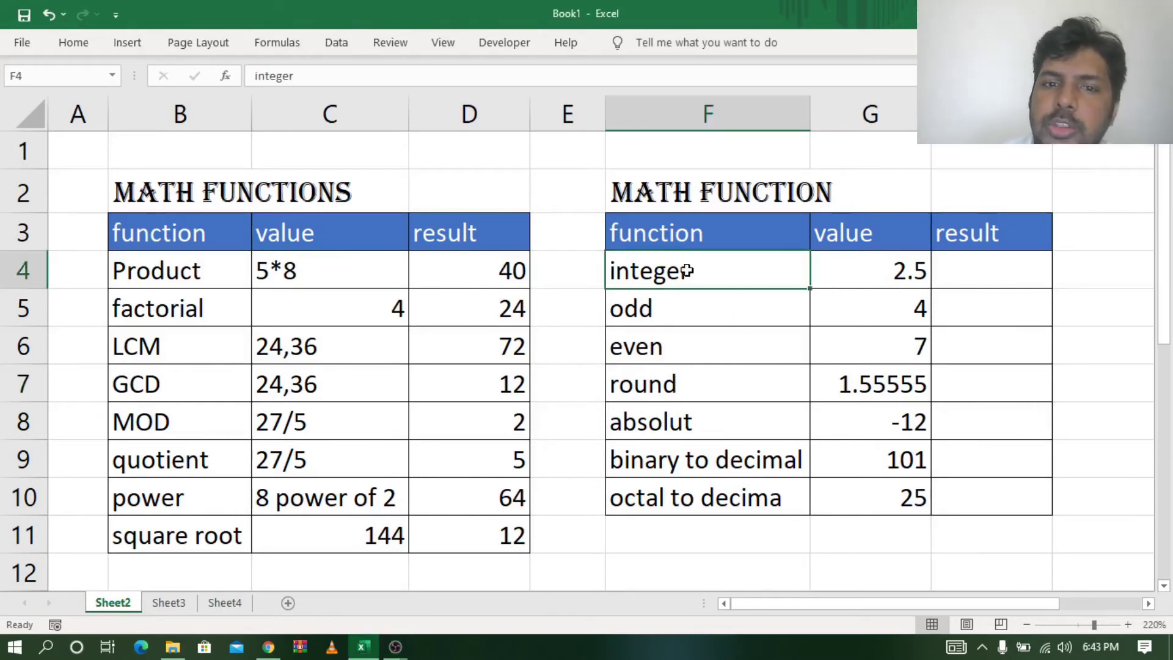
left_click(910, 273)
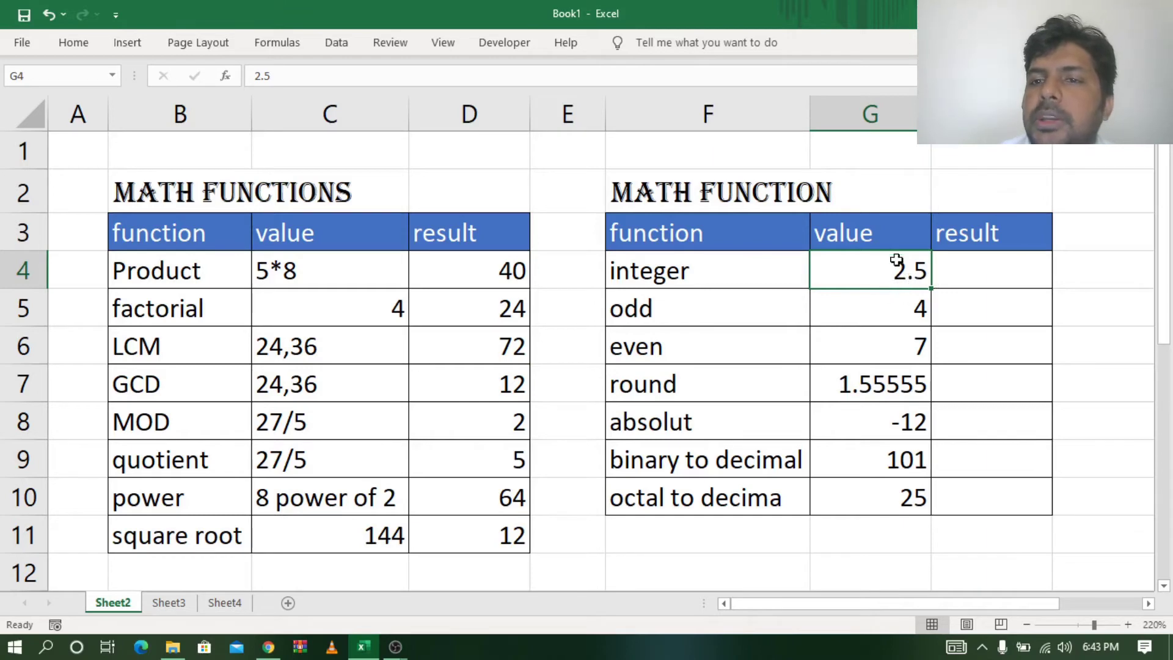
left_click(706, 278)
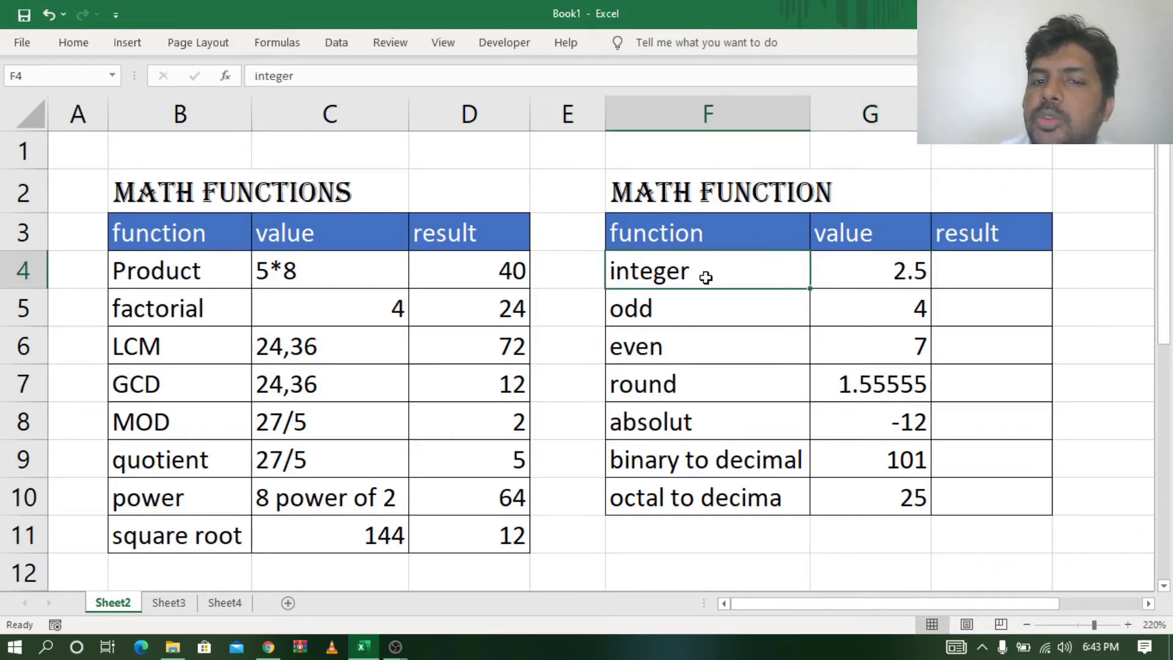
Enter =INT(G4) in H4 so the integer of 2.5 shows 2
left_click(992, 272)
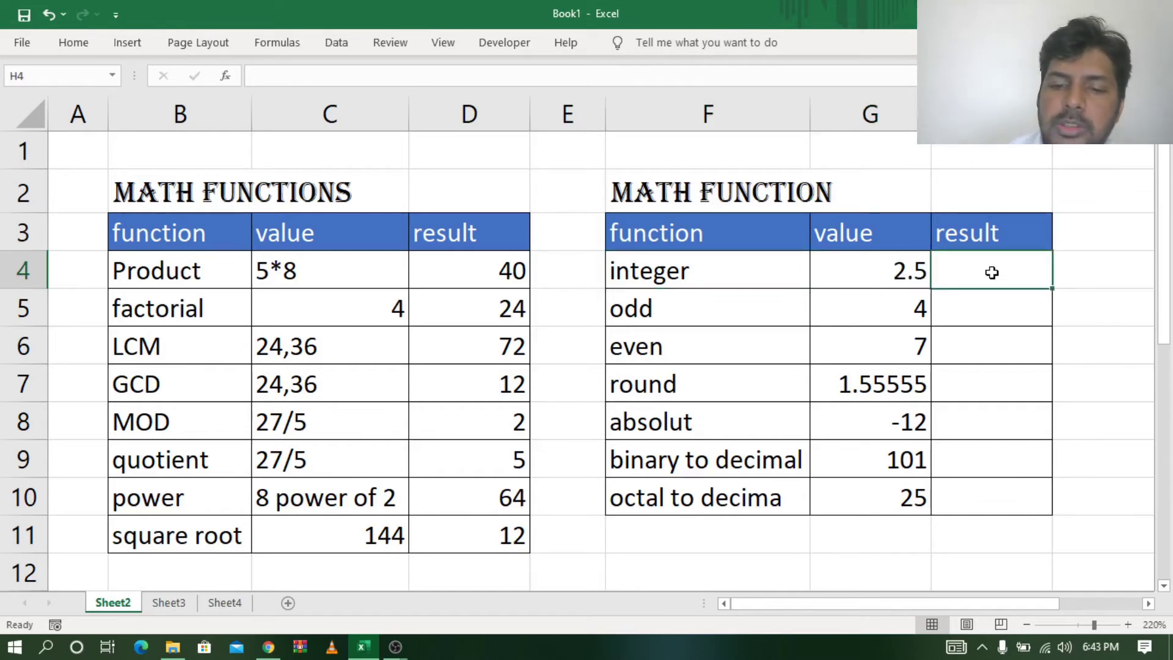
type("=int")
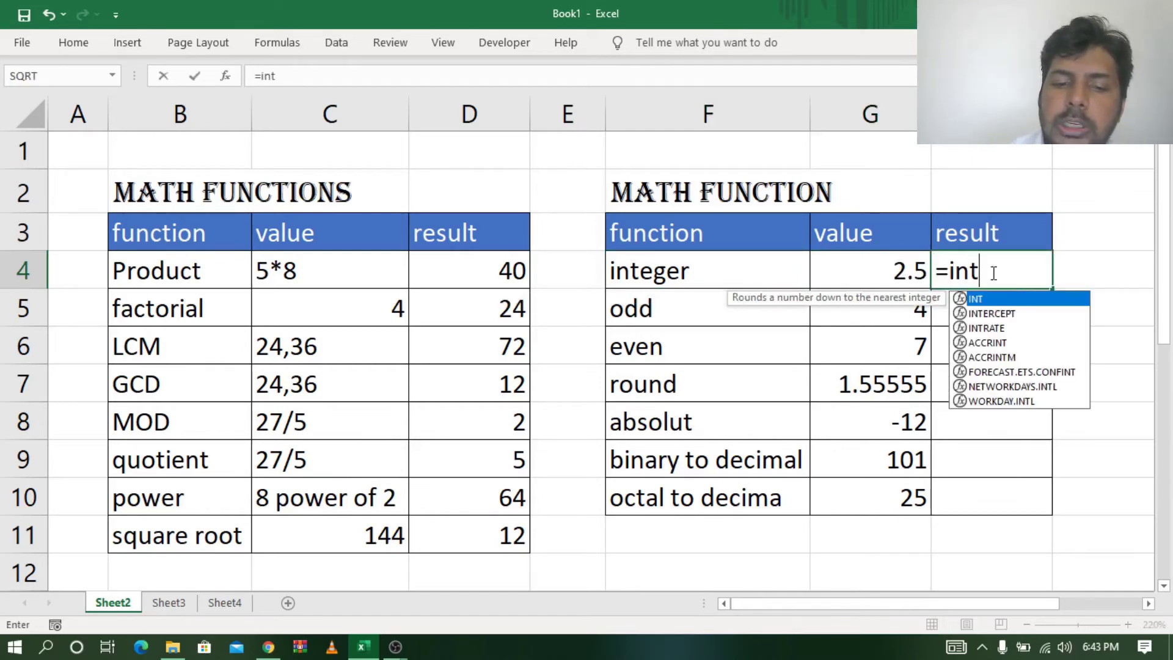
type("(")
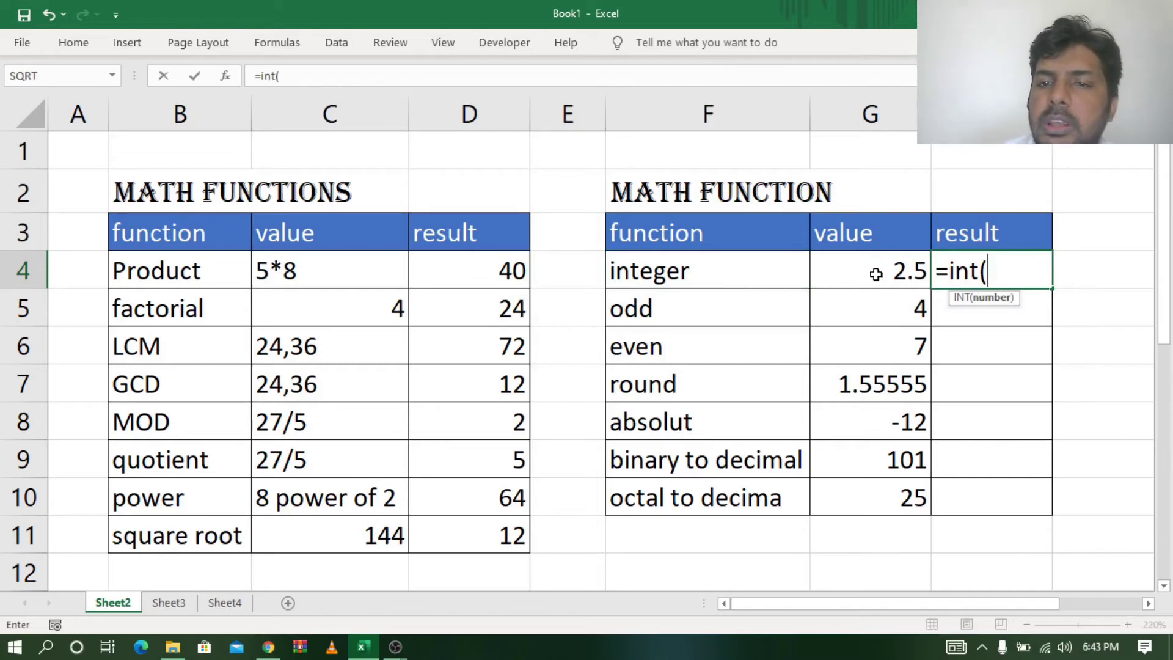
left_click(876, 275)
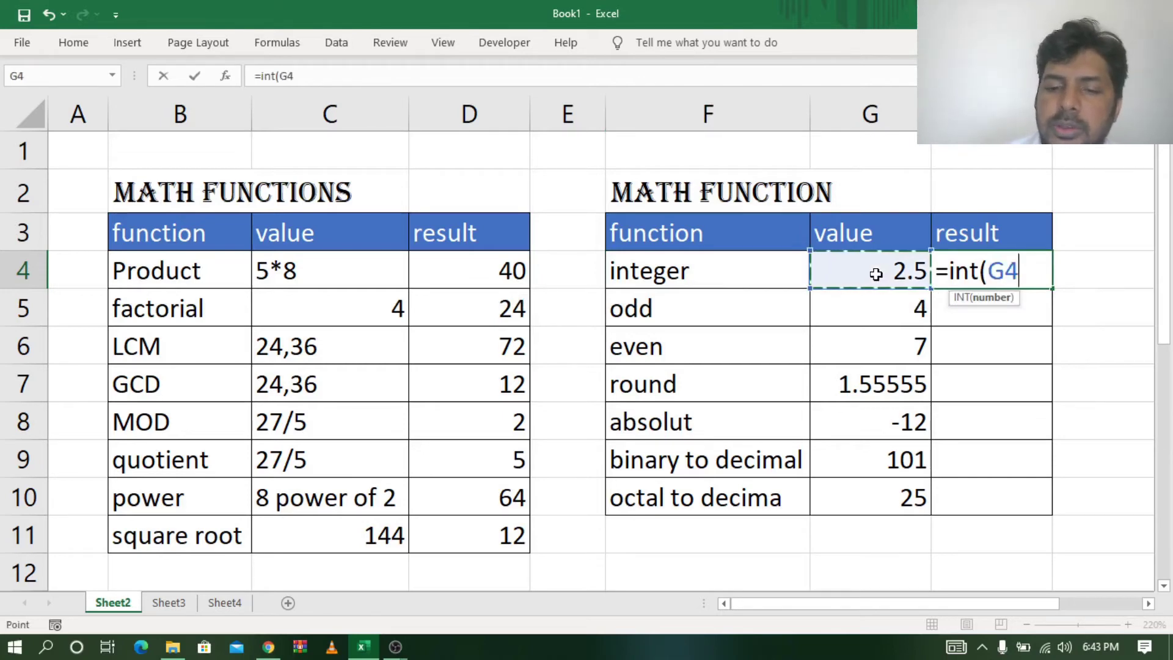
type(")")
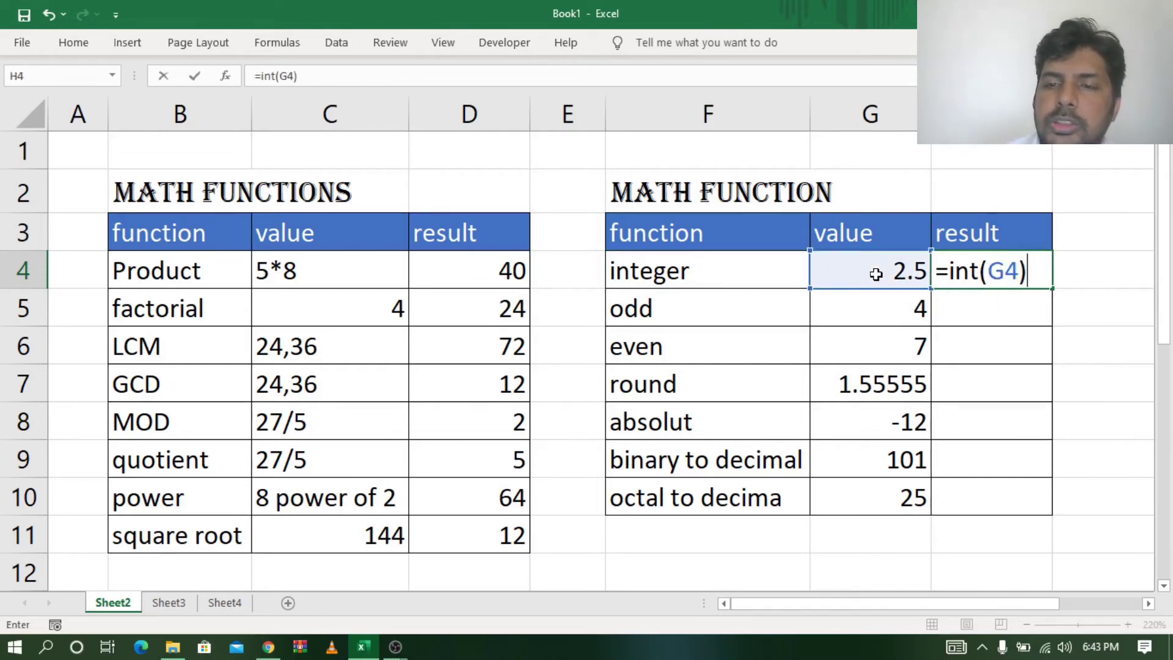
key("Return")
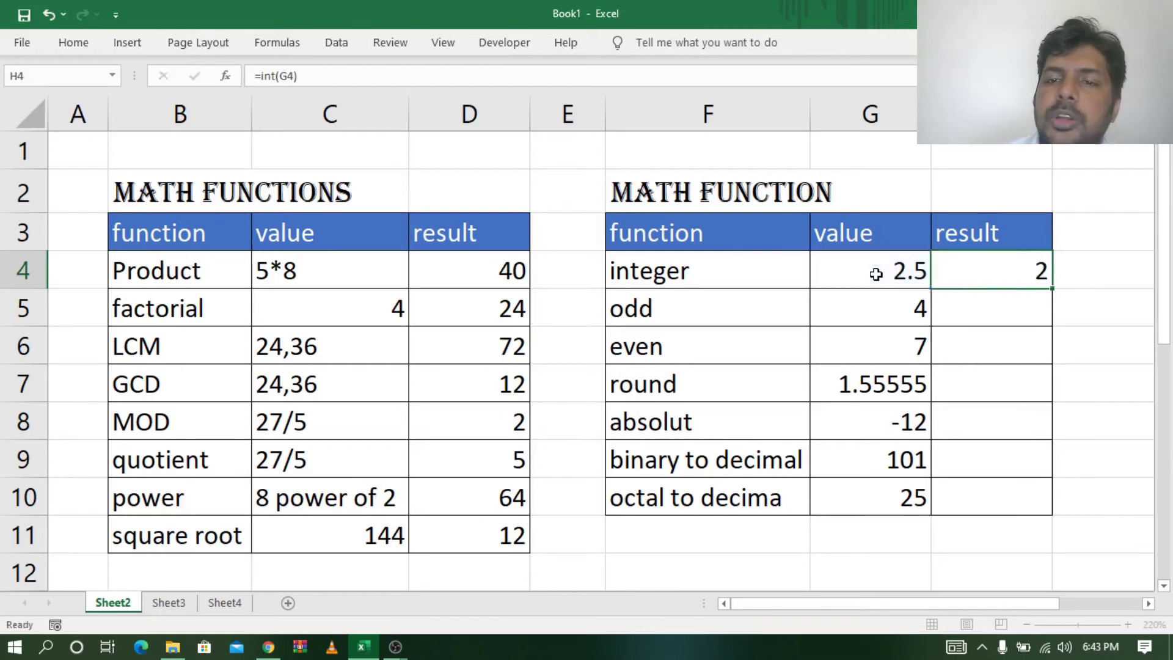
left_click(1009, 269)
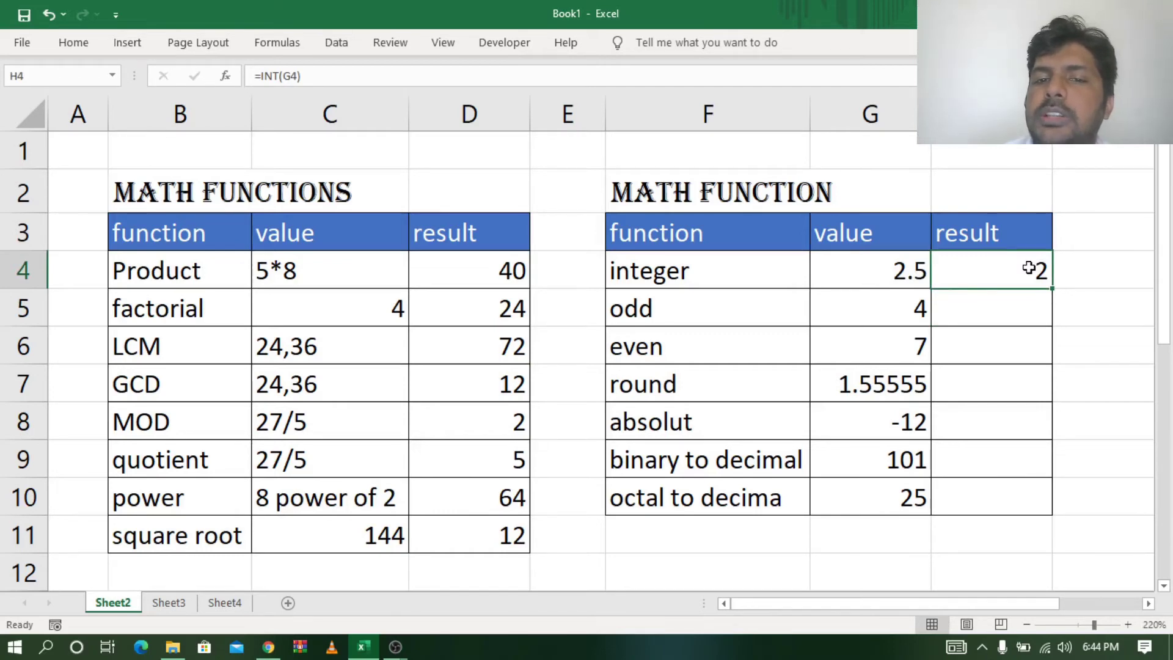
Review the odd and even row labels and the value 4 in G5
left_click(914, 272)
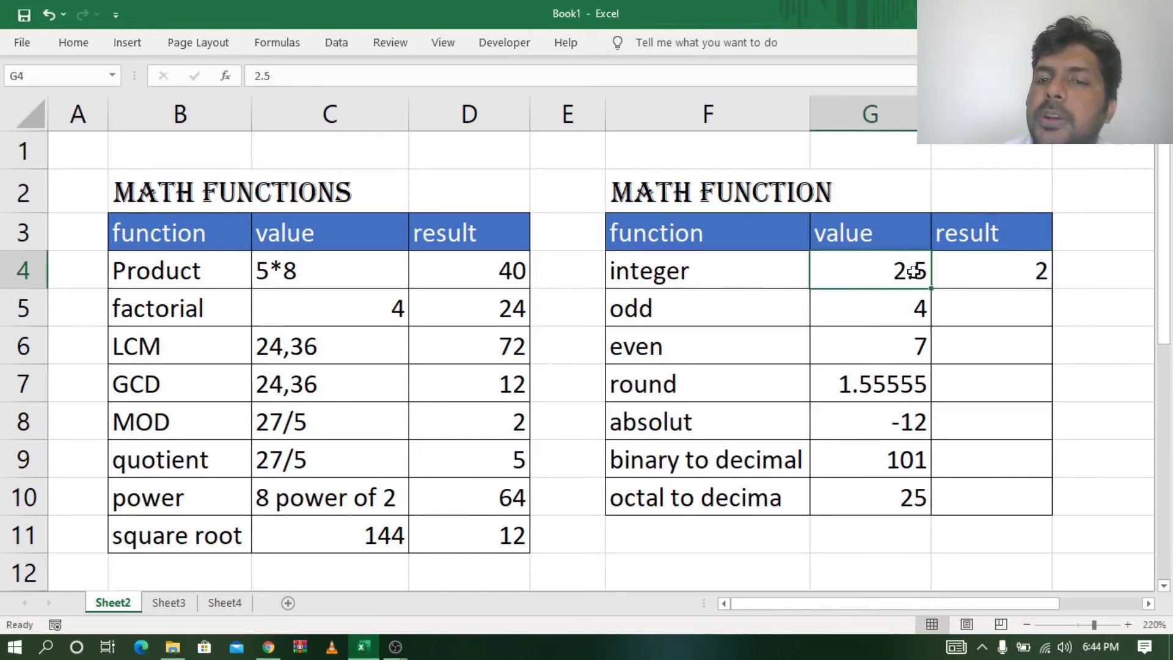
left_click(977, 310)
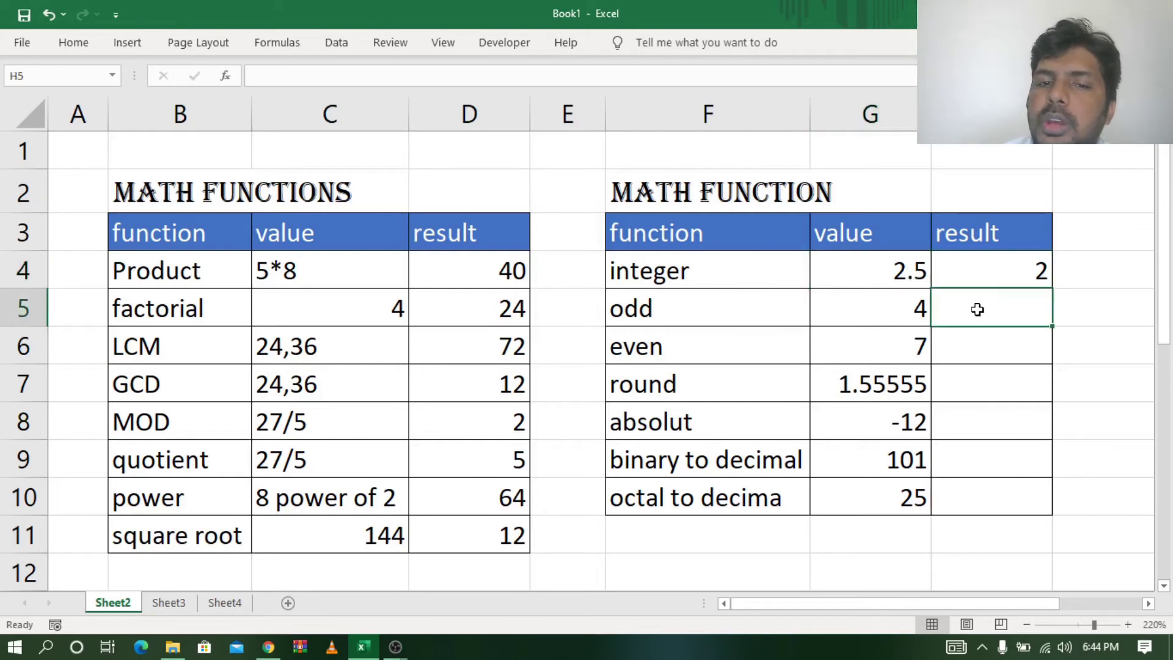
left_click(703, 310)
left_click(699, 341)
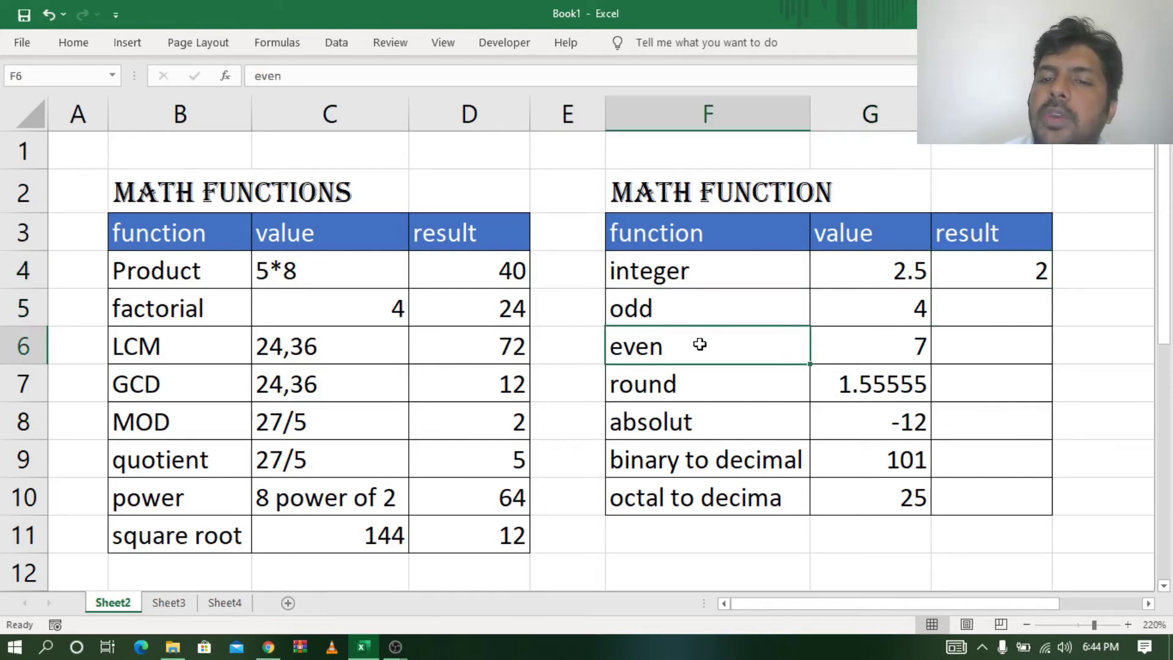
left_click(981, 309)
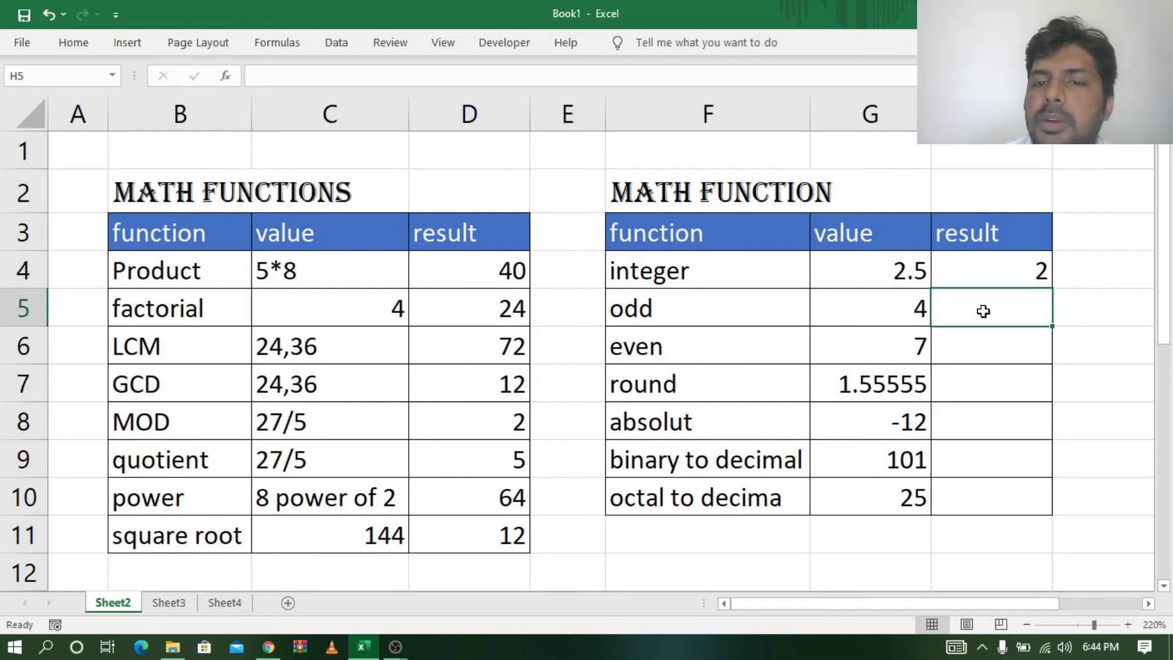
left_click(902, 306)
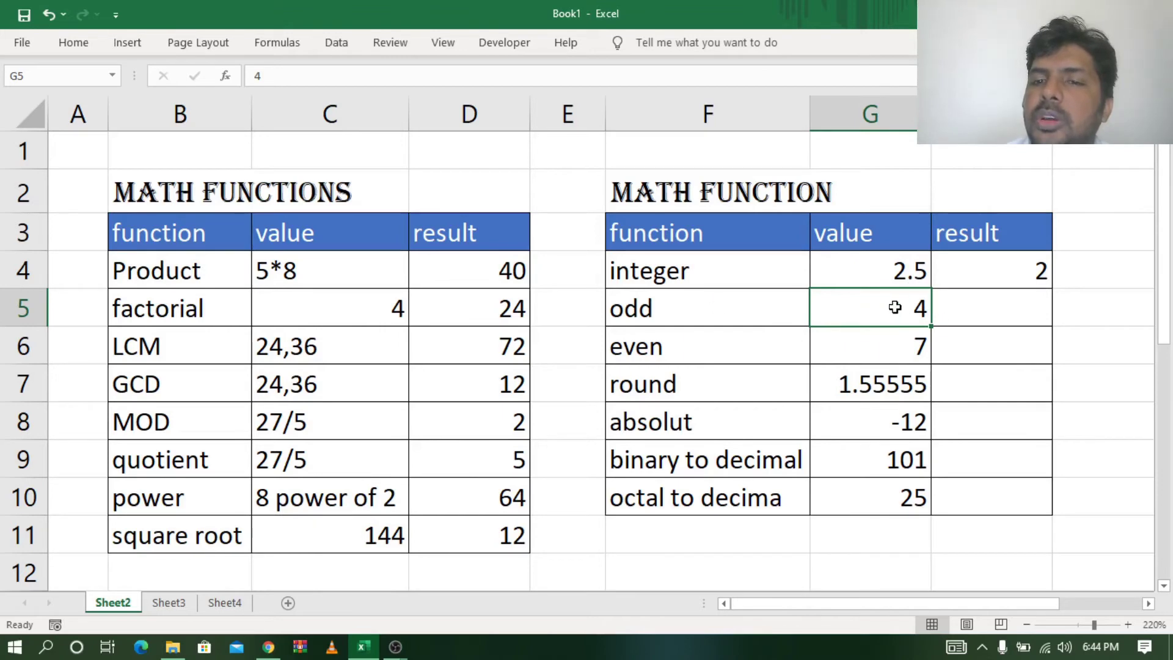
Enter =ODD(G5) in H5 so 4 rounds up to 5
left_click(1005, 310)
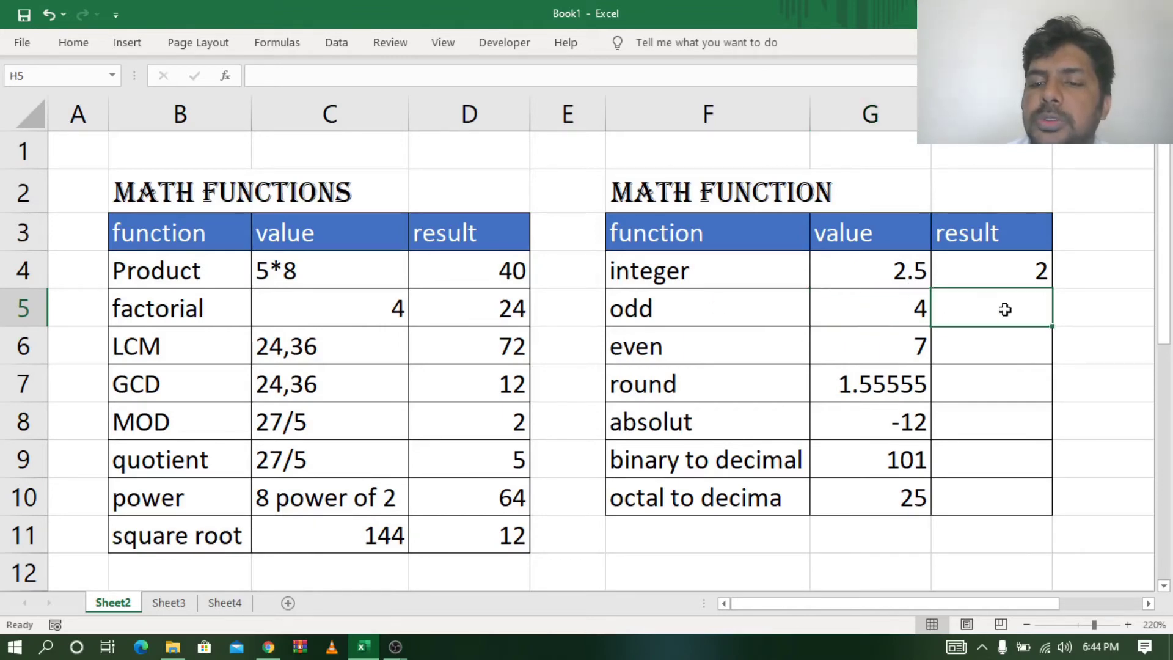
type("=o")
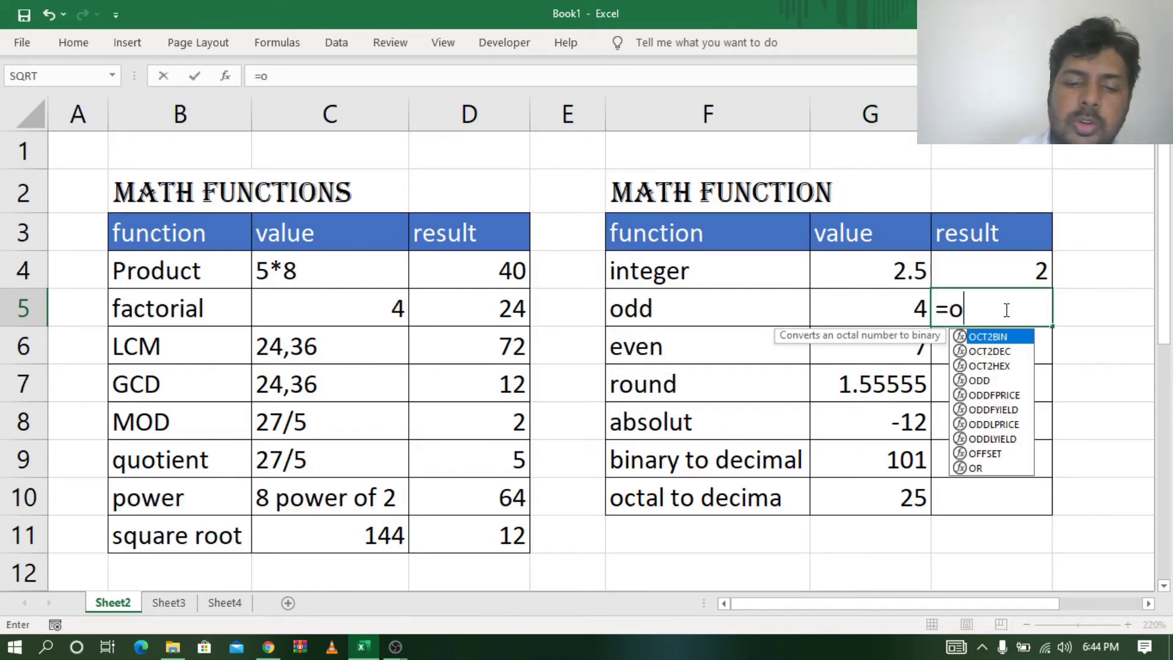
type("dd(")
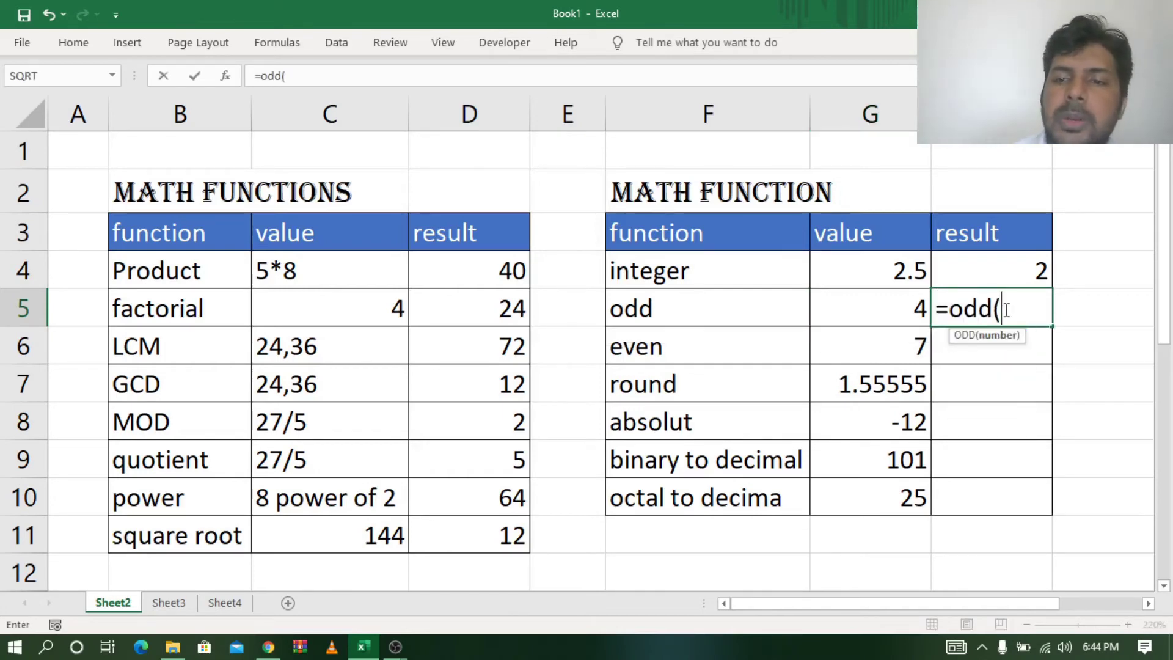
left_click(899, 309)
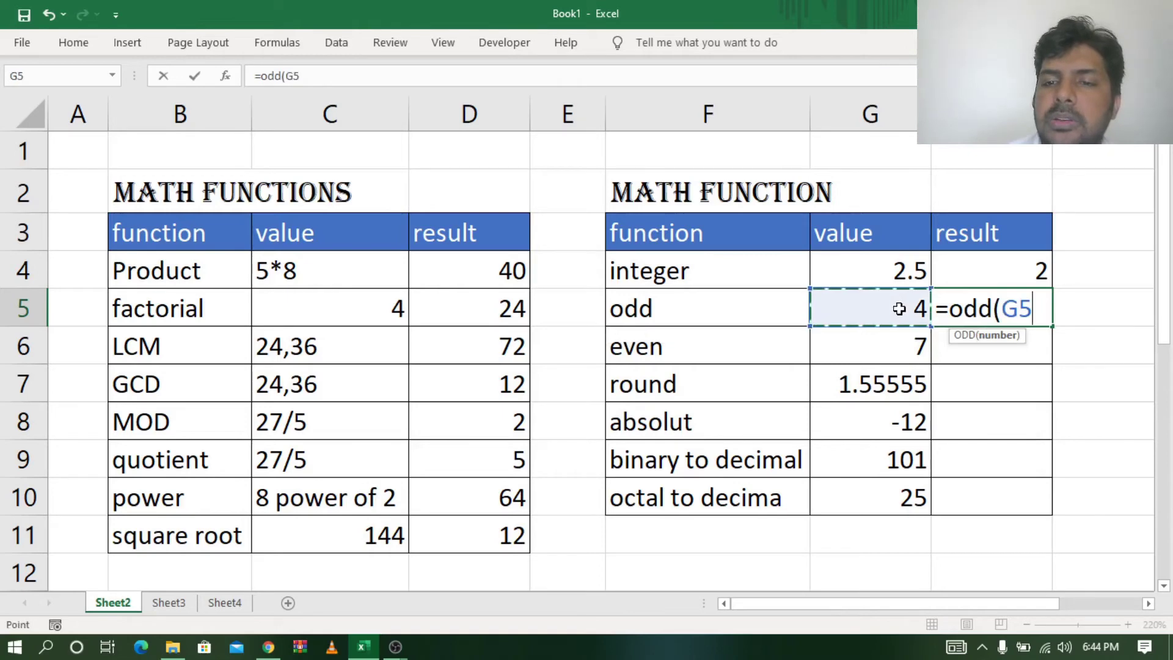
type(")")
key("Return")
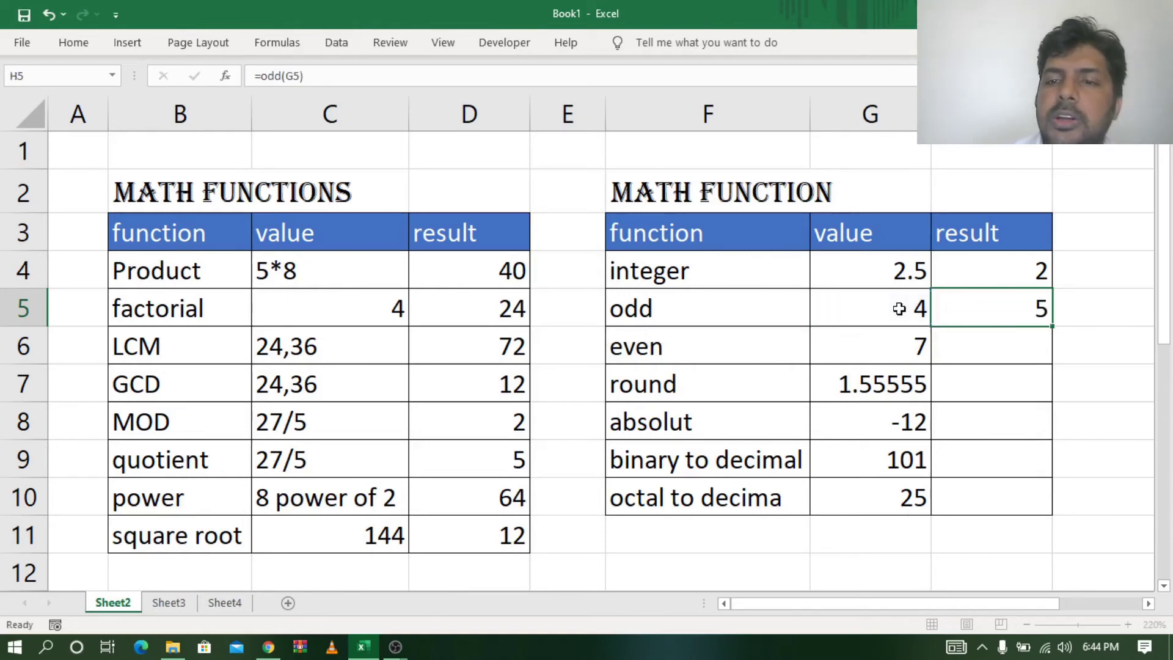
left_click(997, 308)
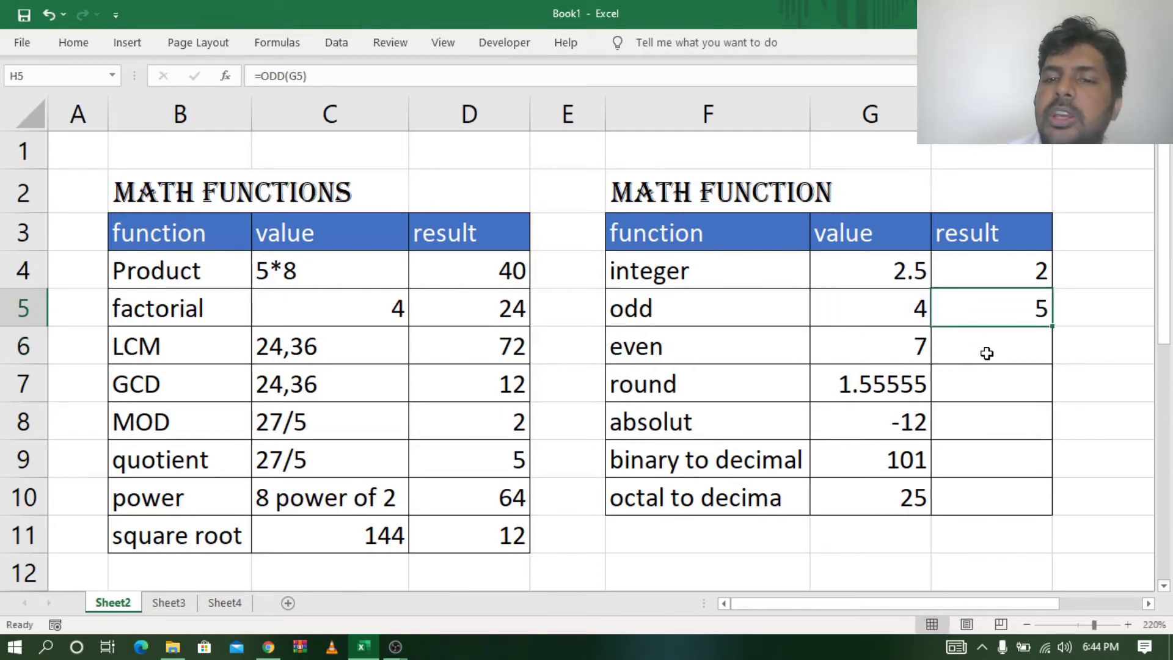
left_click(971, 348)
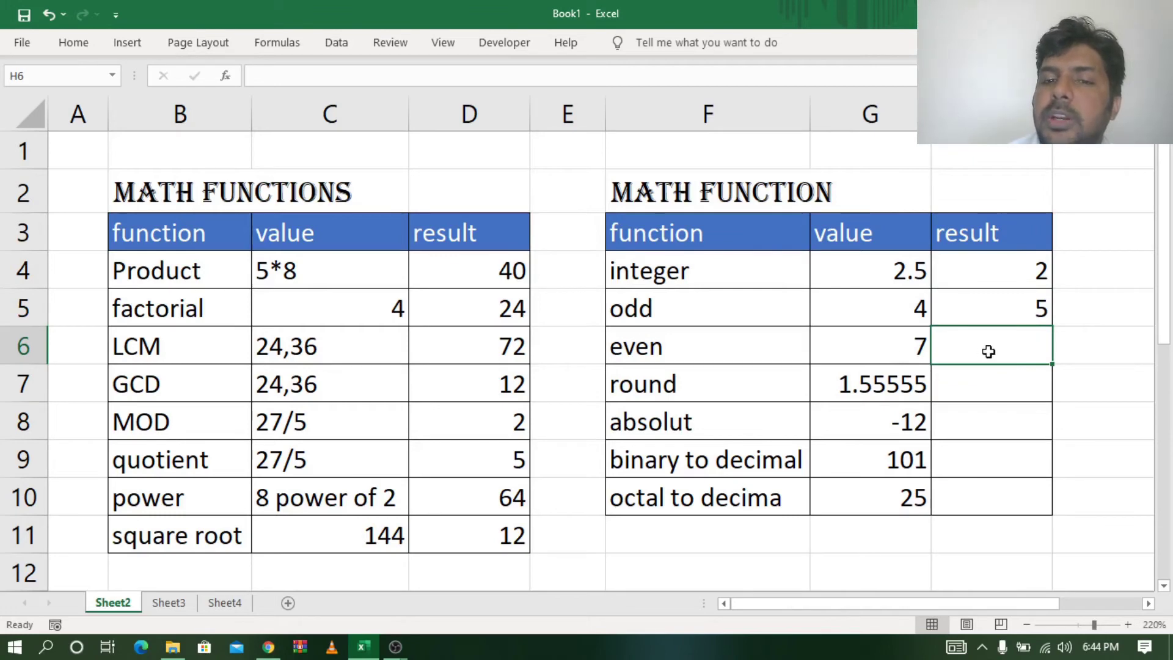
Enter =EVEN(G6) in H6 so 7 rounds up to 8
type("=")
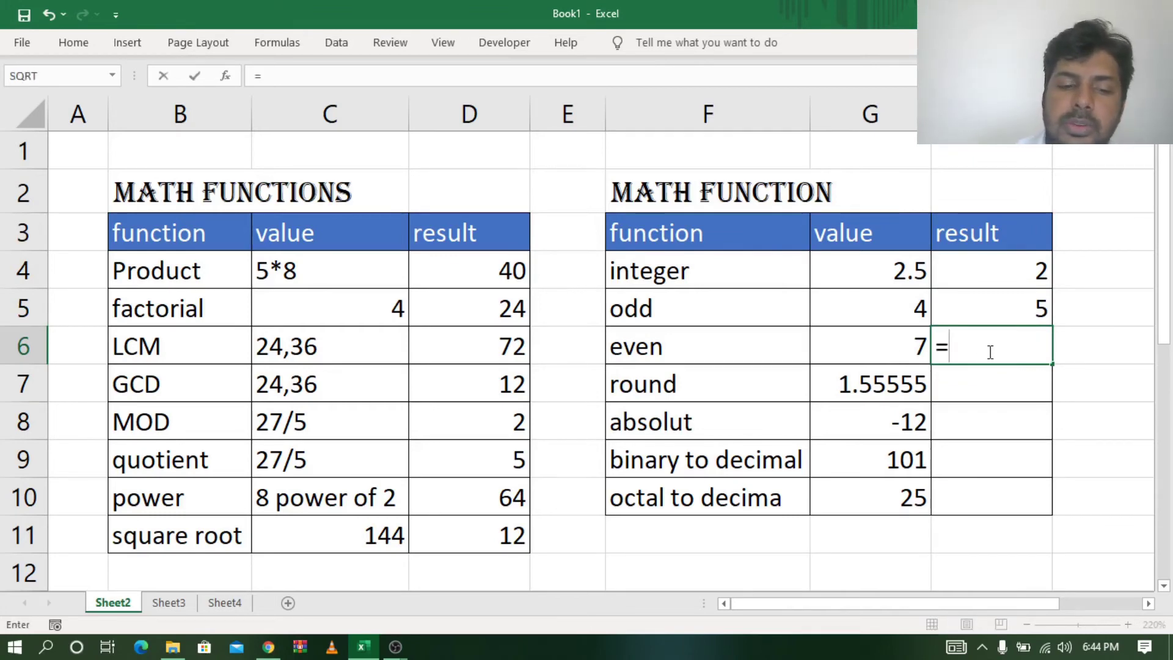
type("even")
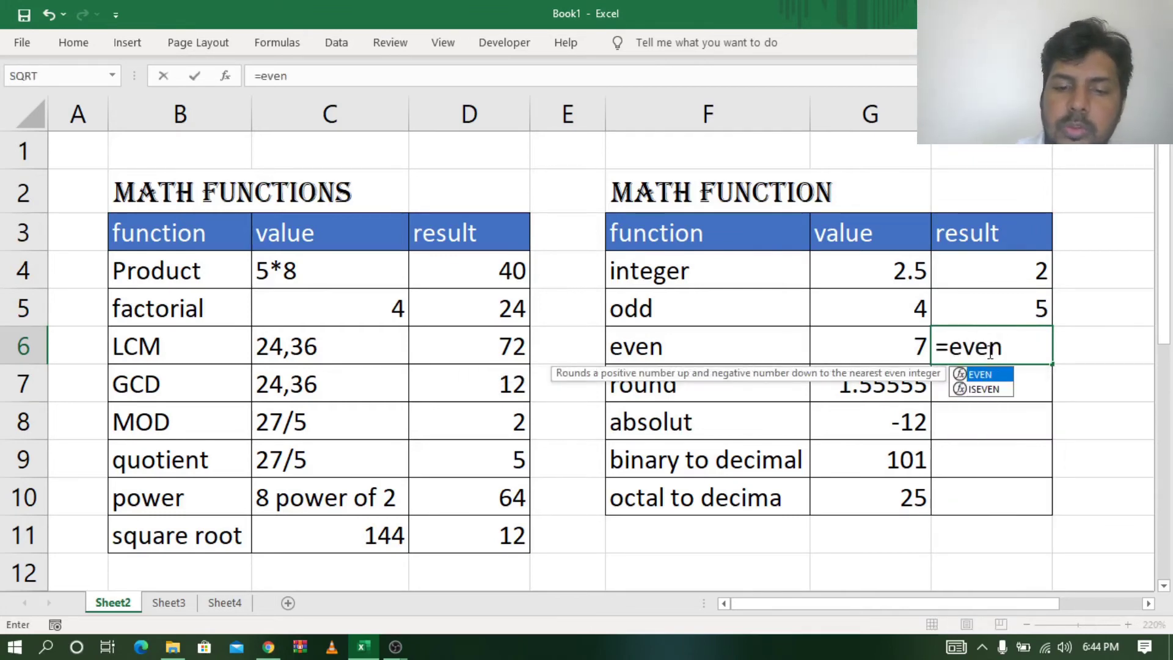
type("(")
left_click(882, 343)
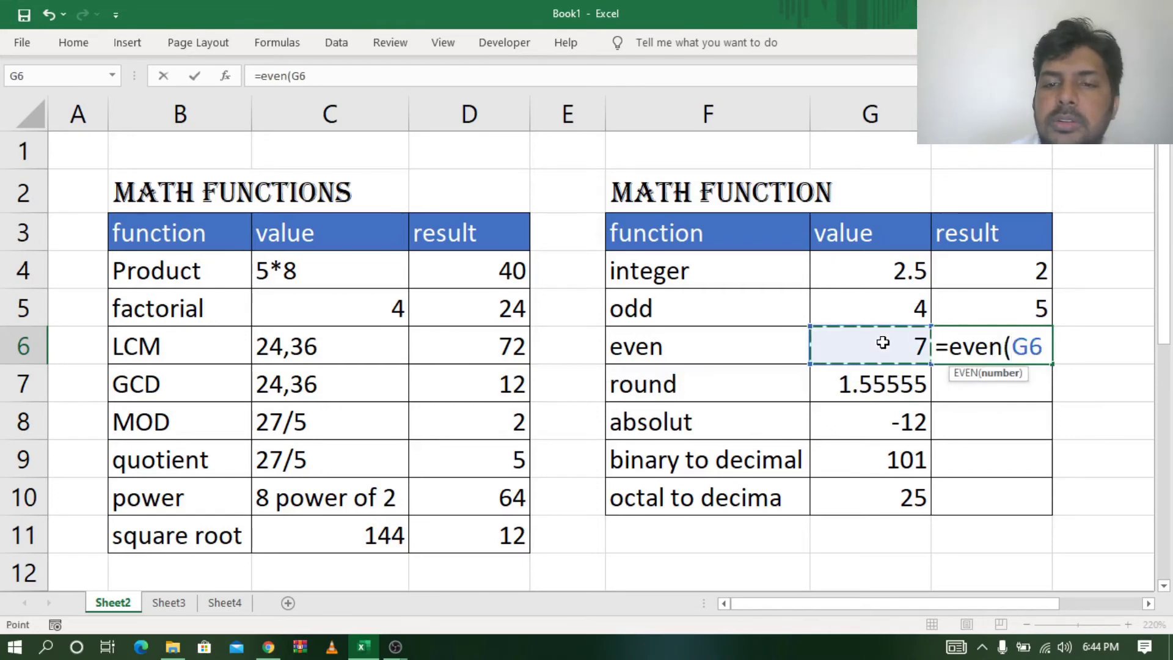
type(")")
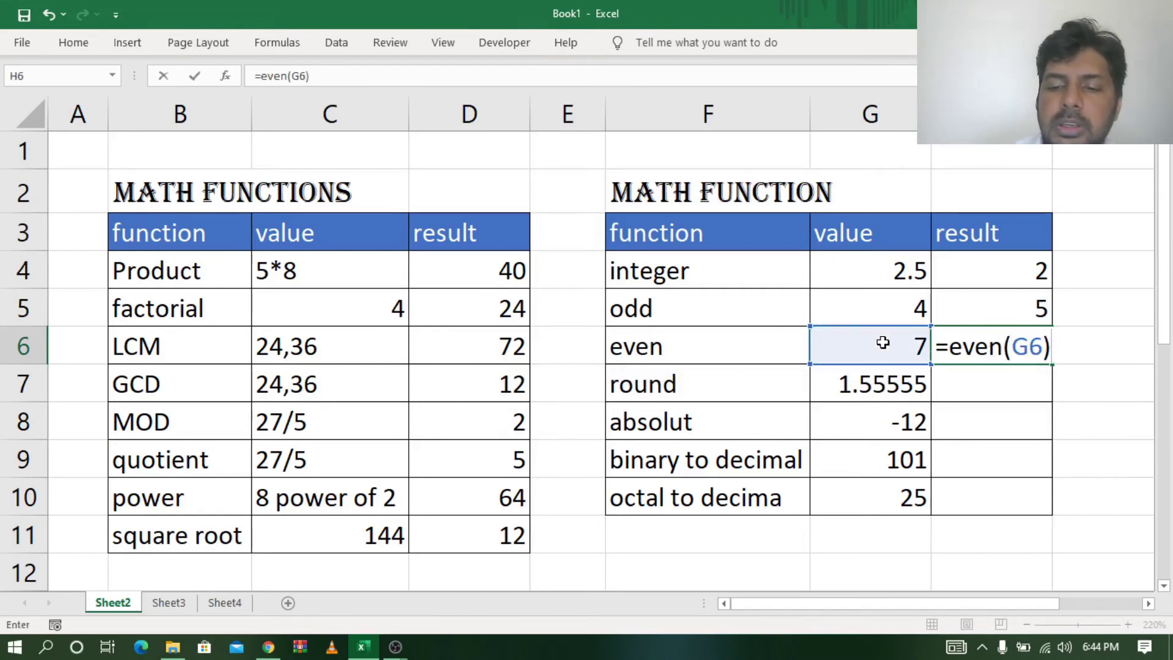
key("Return")
left_click(1009, 339)
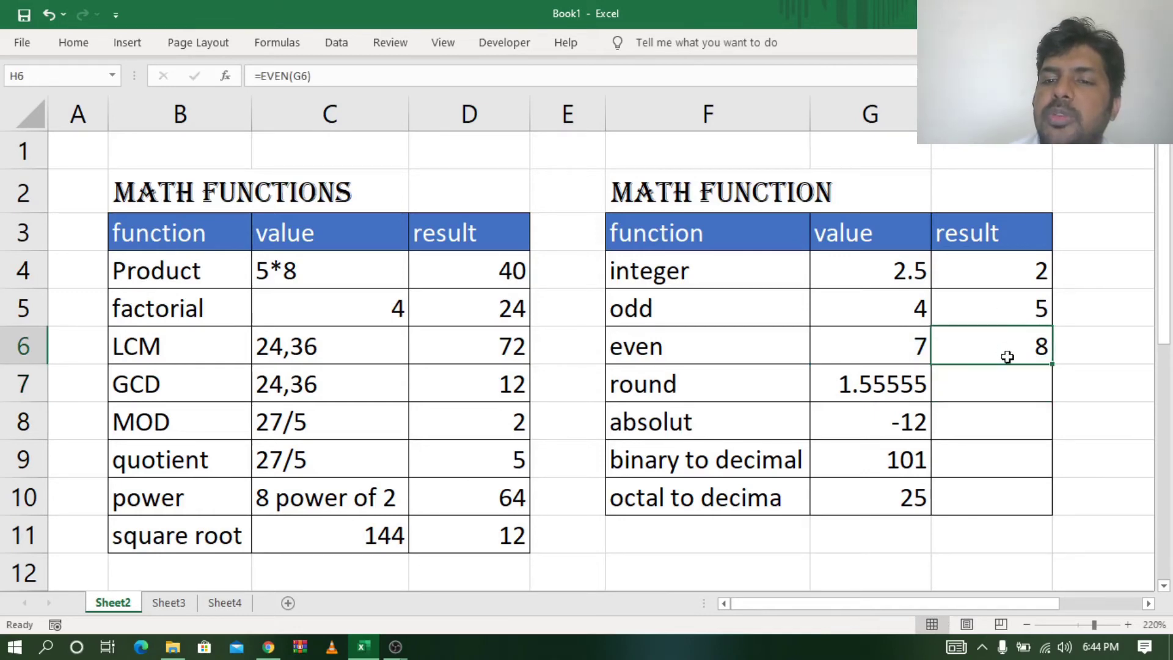
left_click(676, 308)
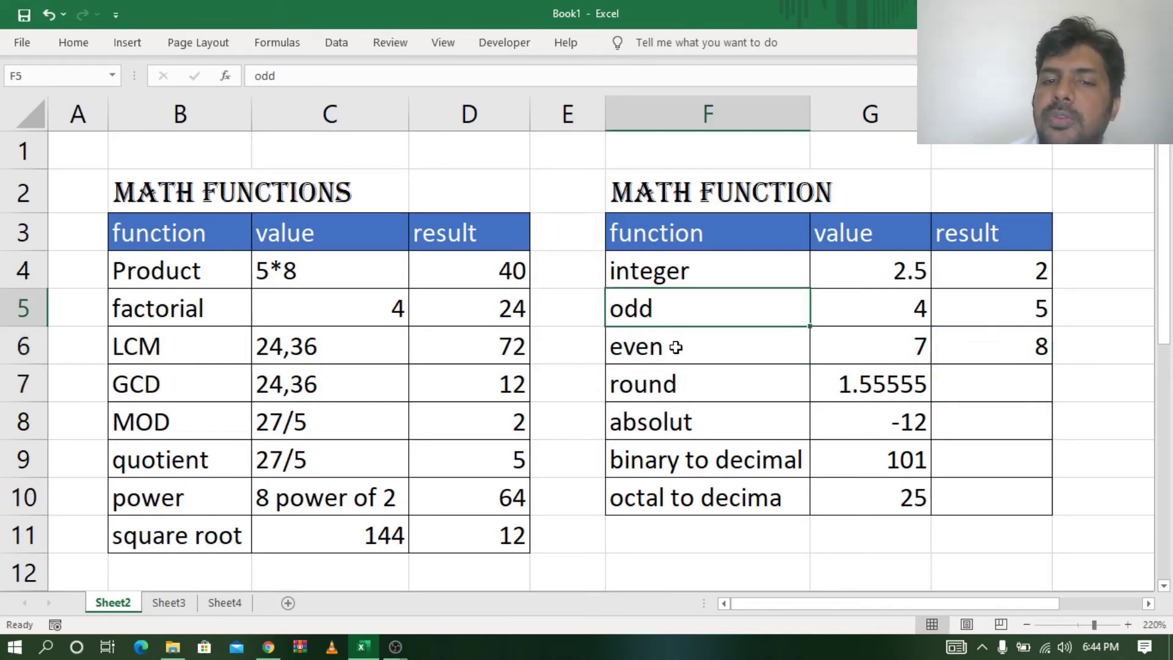
left_click(674, 347)
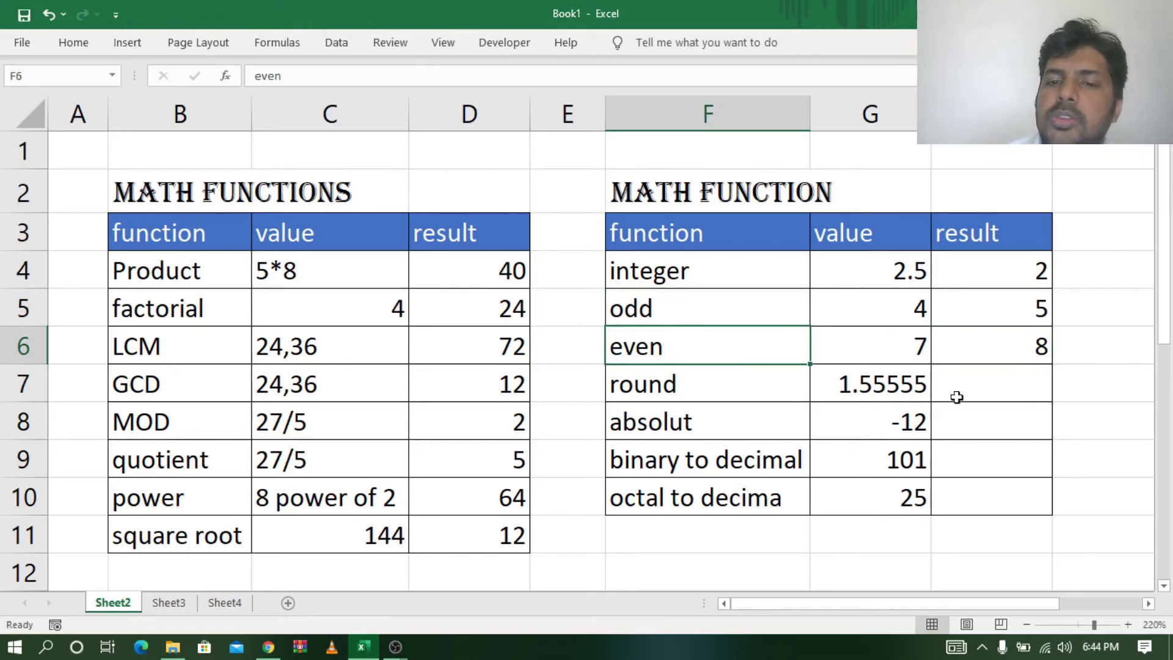
left_click(675, 383)
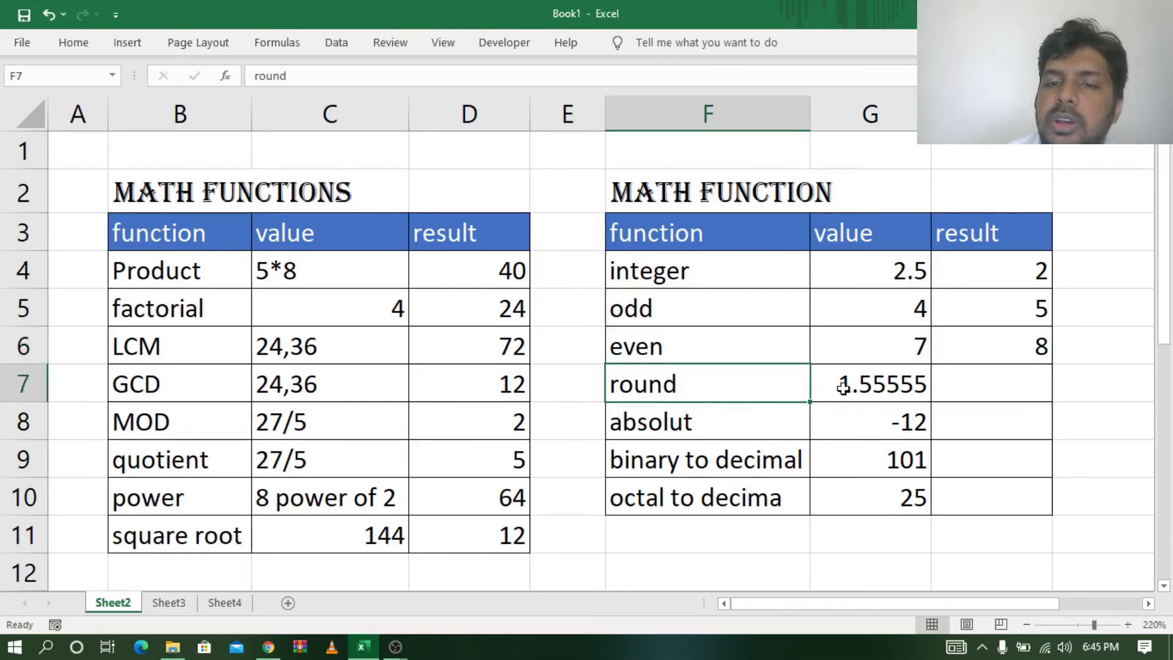
Enter =ROUND(G7,2) in H7 so 1.55555 shows as 1.56
left_click(878, 383)
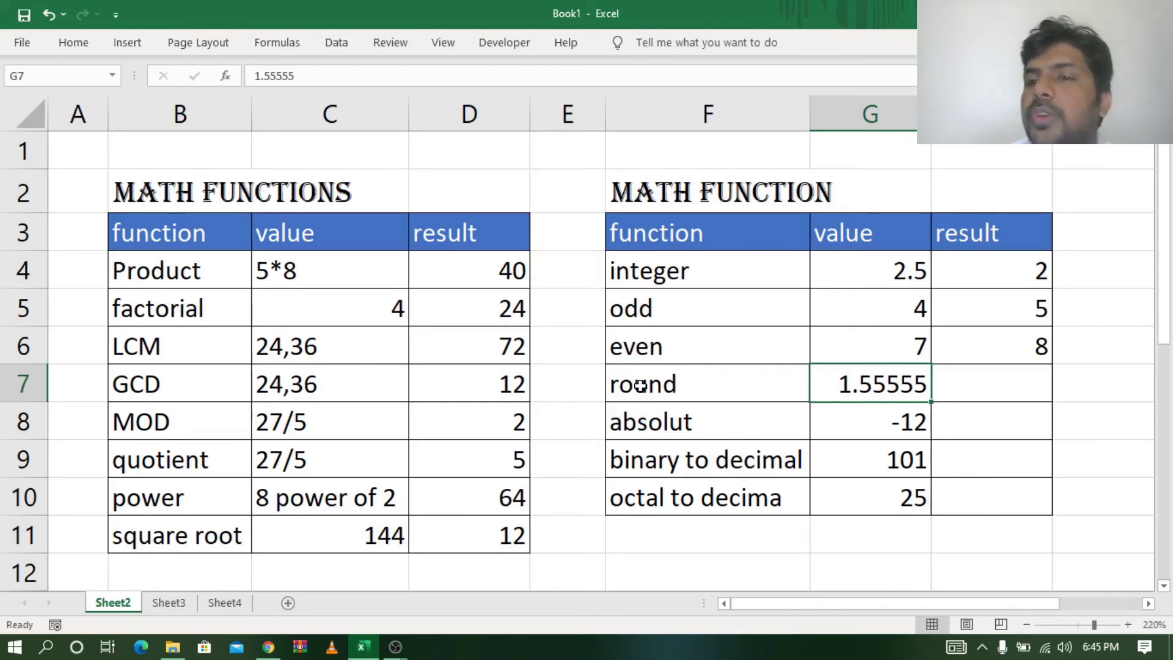
left_click(976, 383)
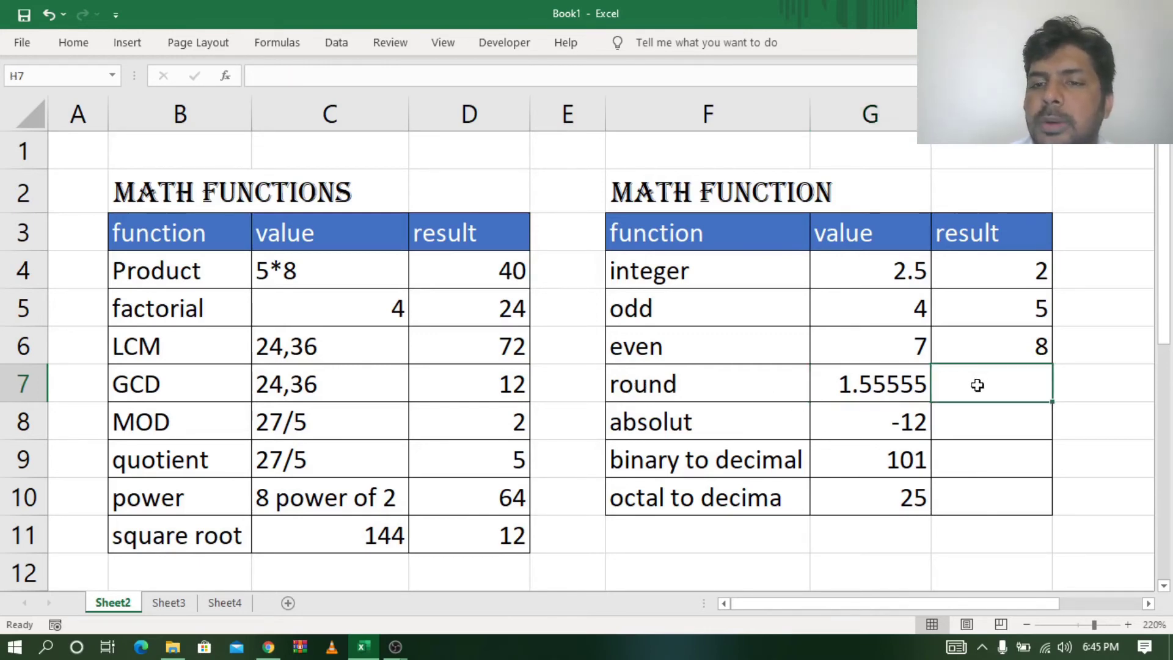
left_click(866, 387)
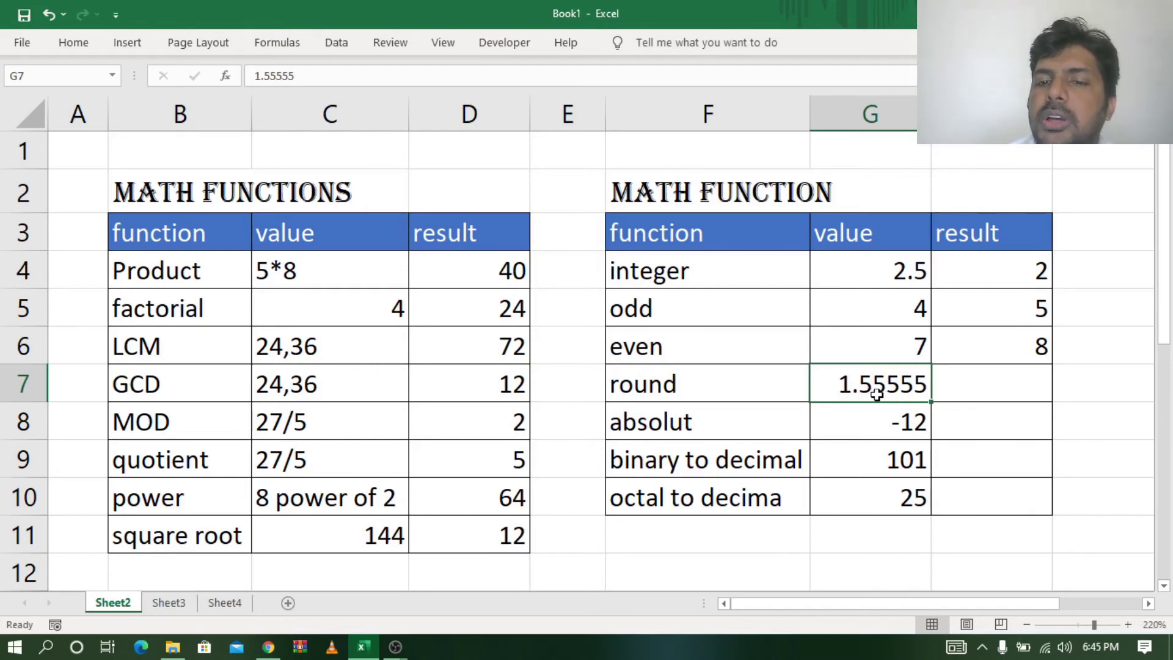
left_click(986, 387)
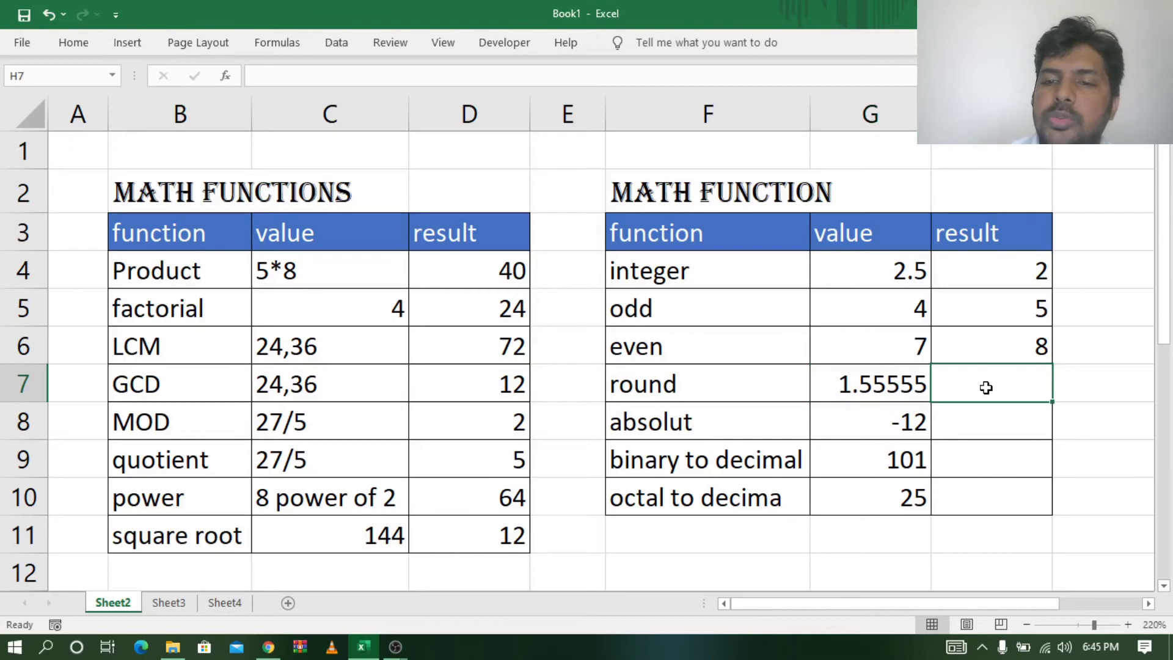
type("=")
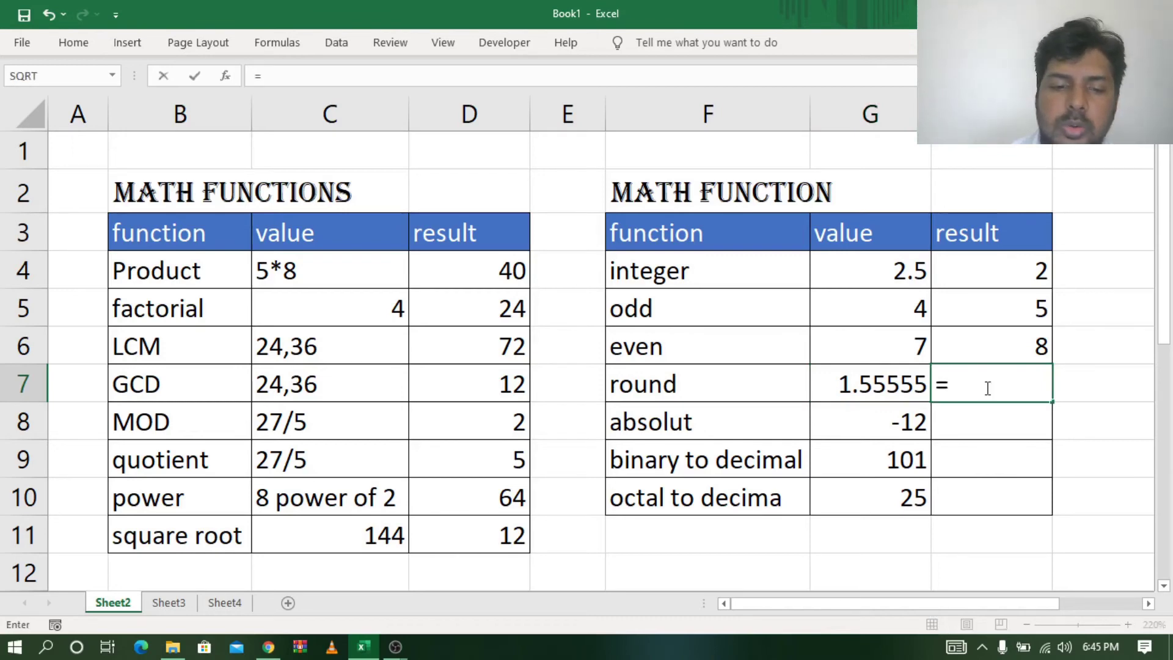
type("roun")
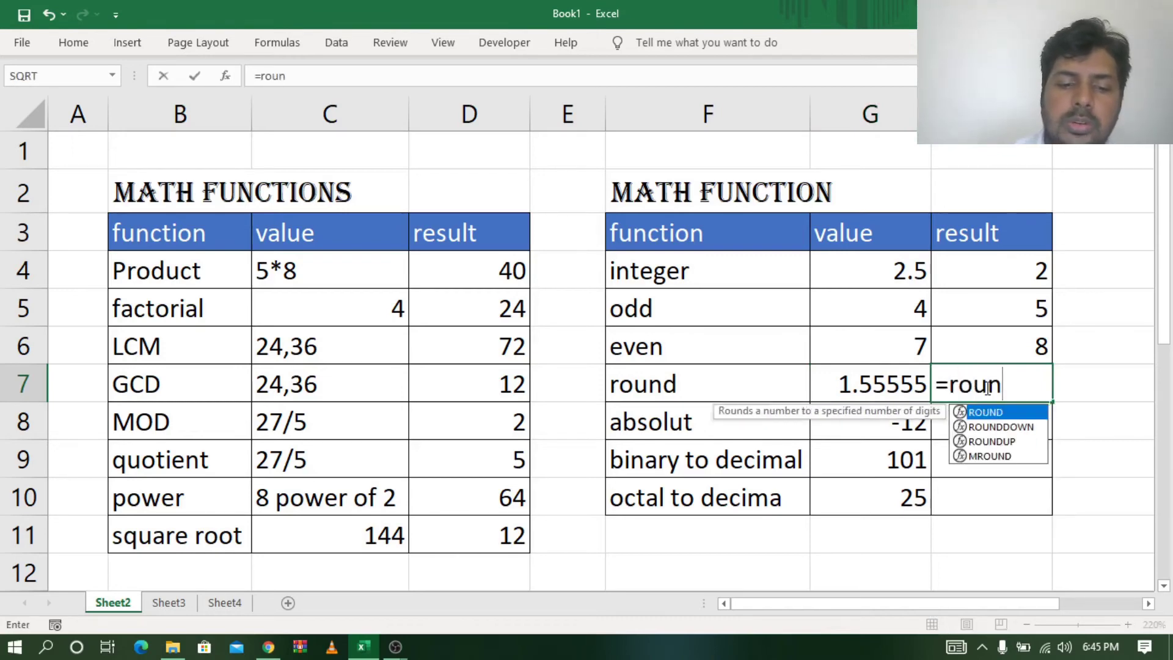
type("d(")
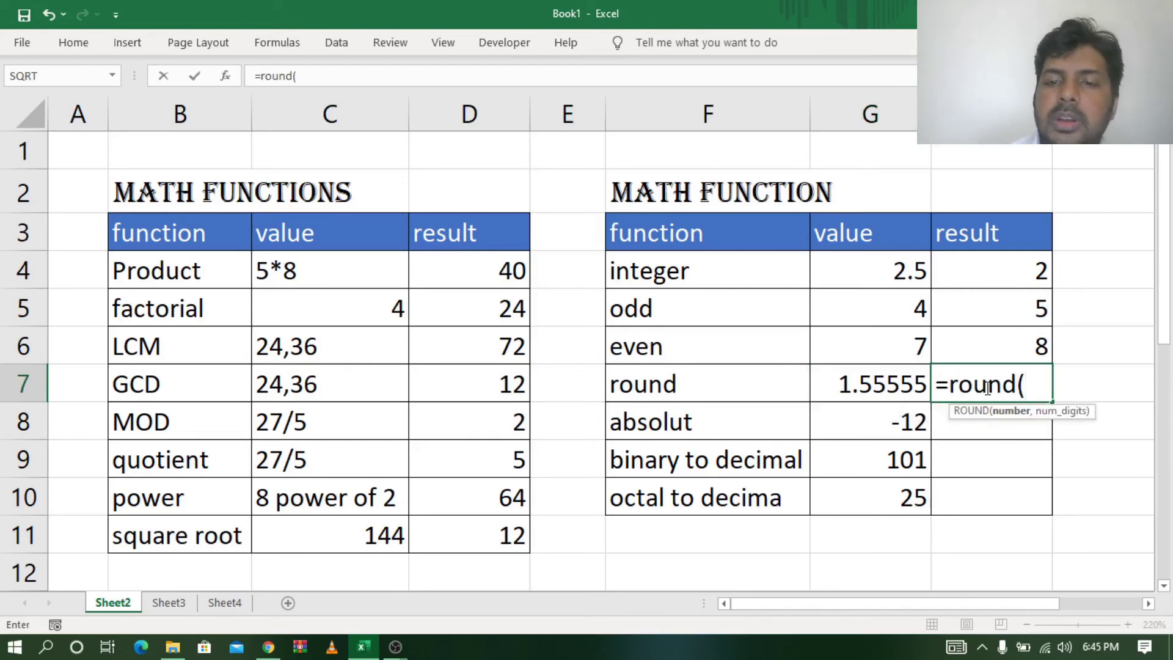
left_click(868, 384)
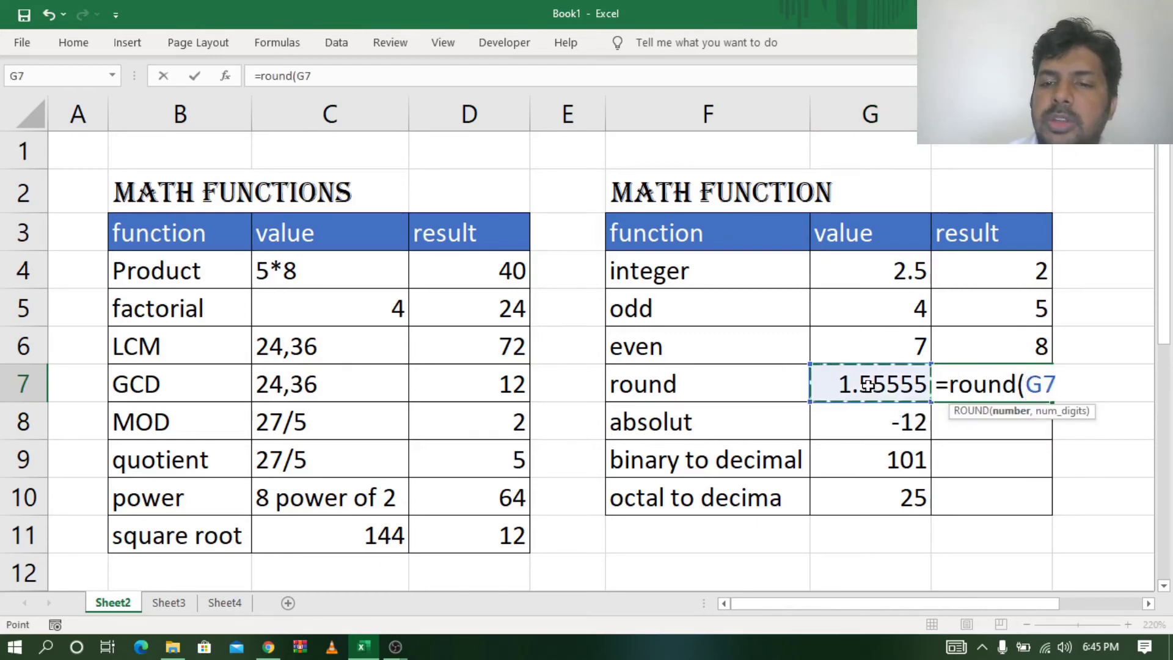
type(",")
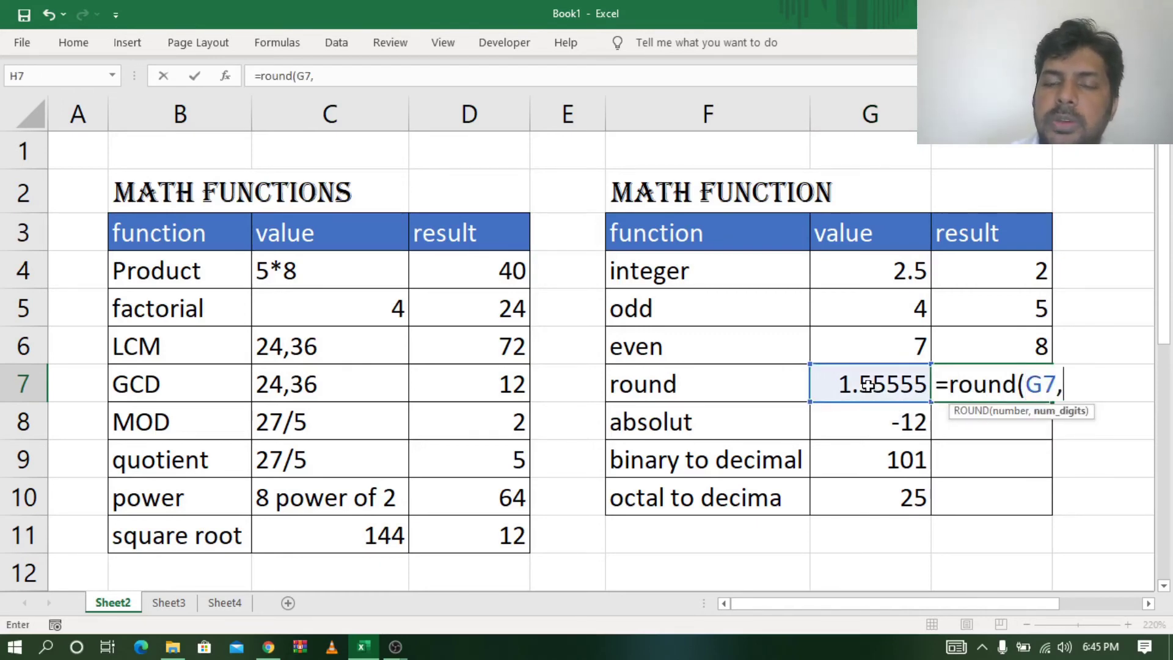
type("2")
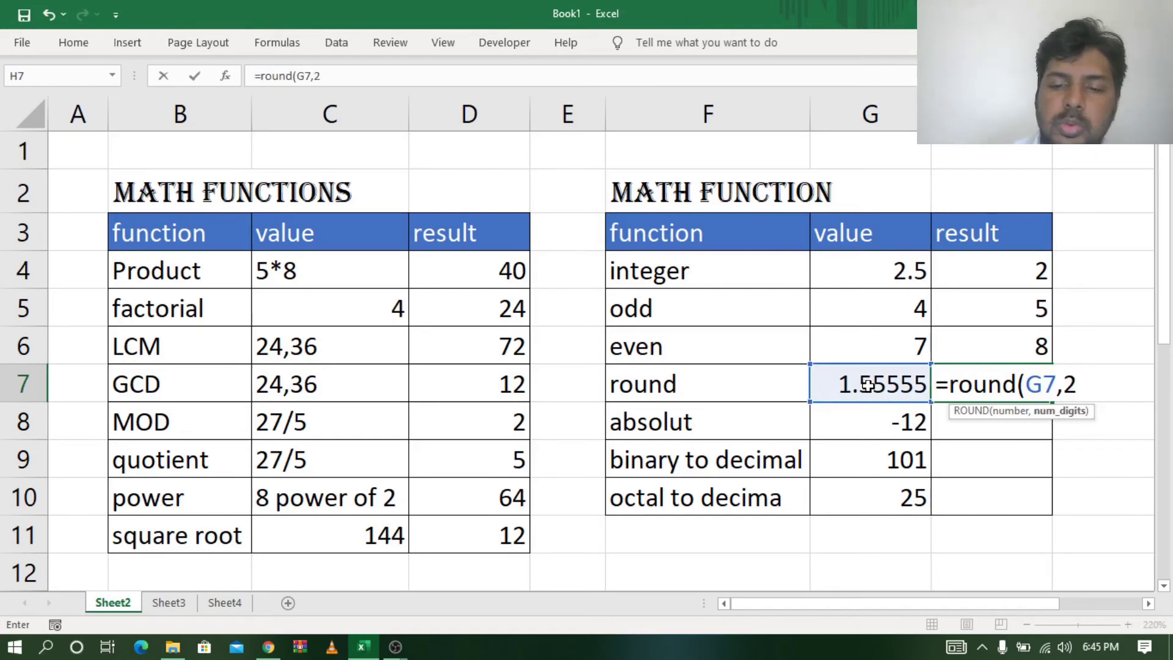
type(")")
key("Return")
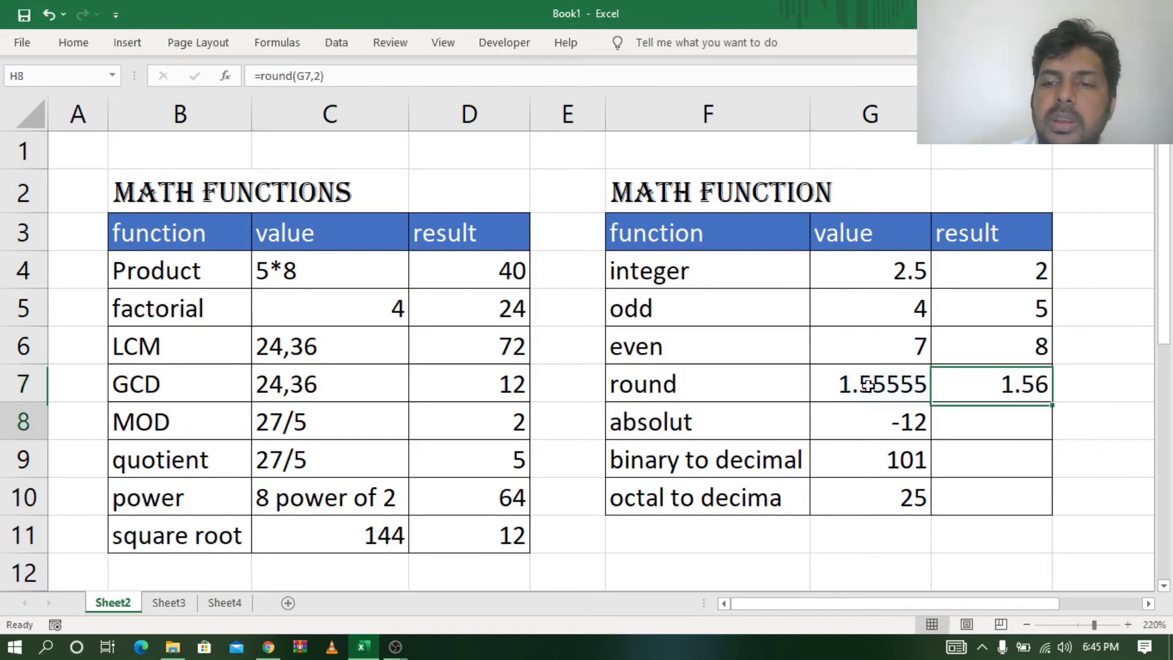
left_click(1011, 384)
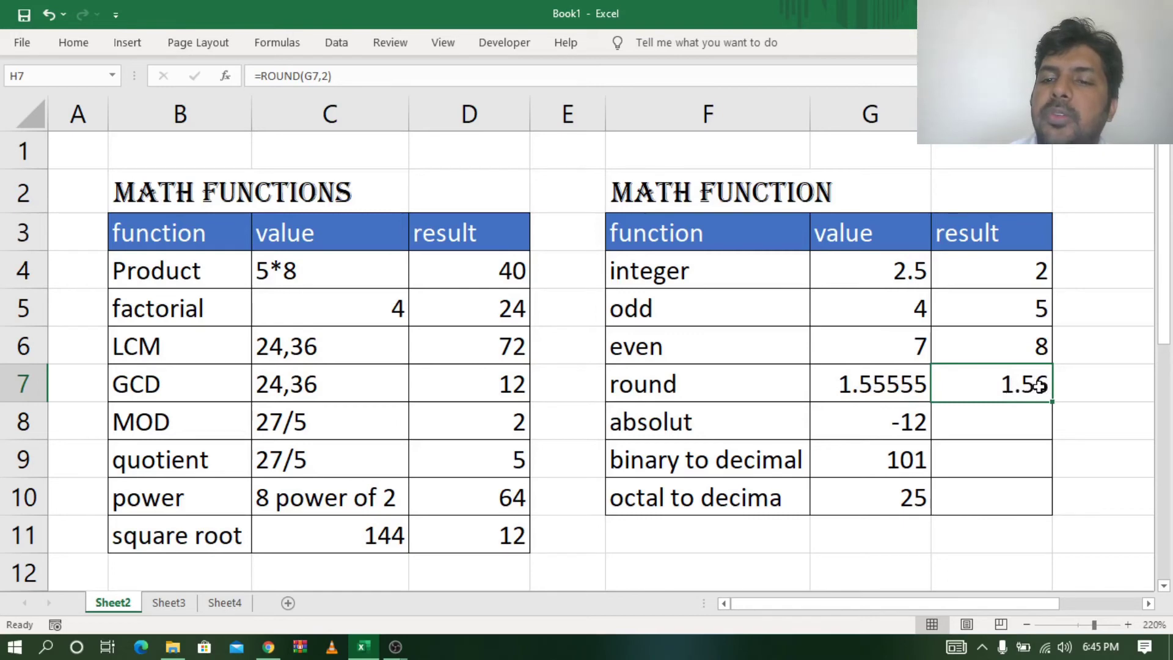
left_click(722, 381)
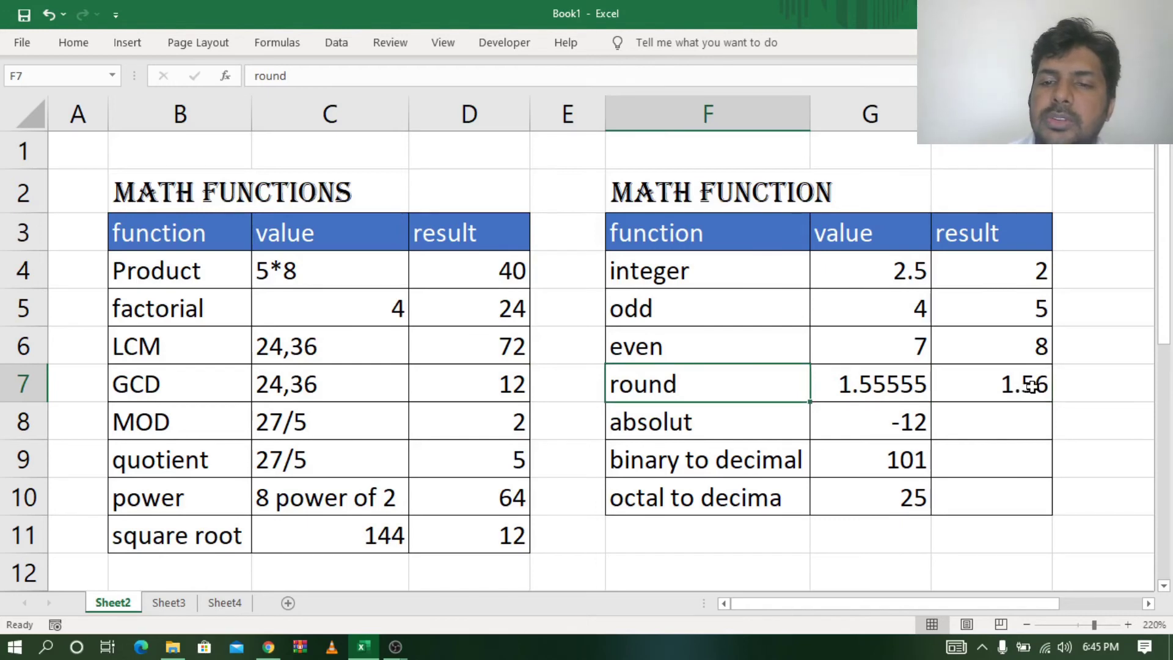
left_click(1013, 424)
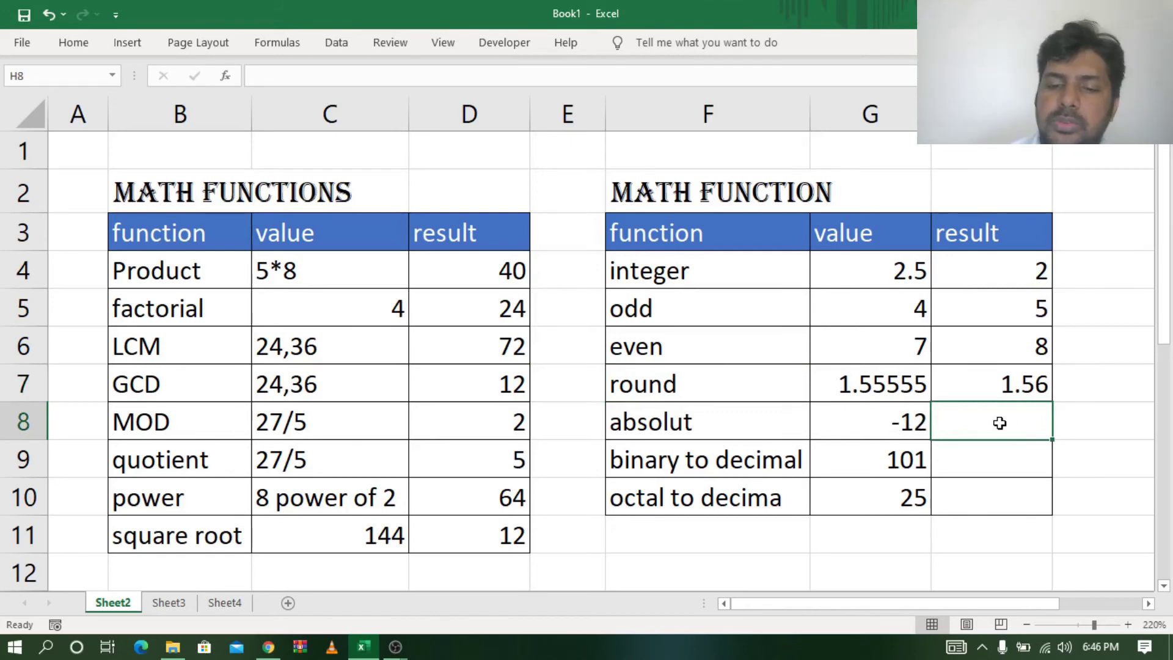
Enter =ABS(G8) in H8 so -12 returns 12
type("=a")
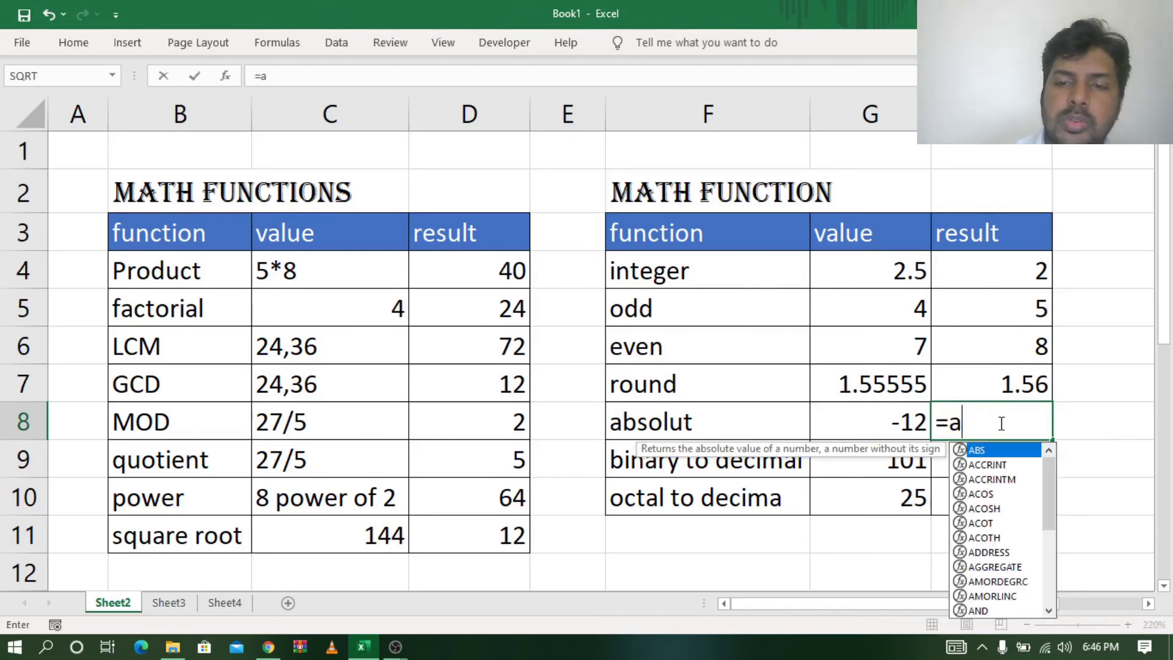
type("b")
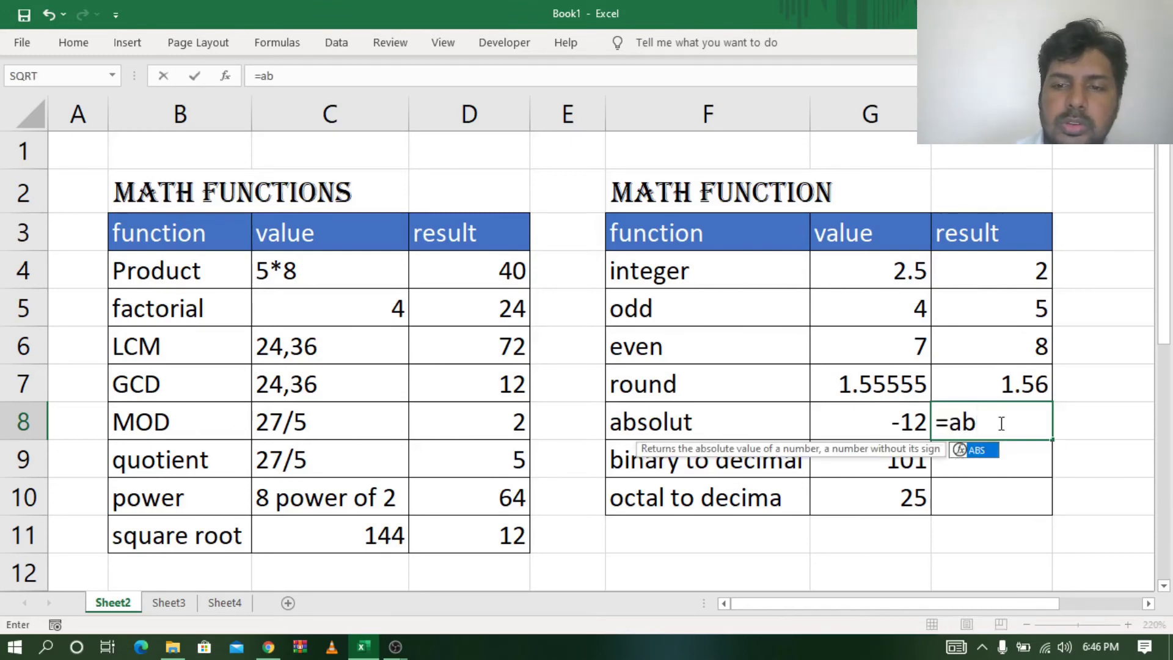
type("s(")
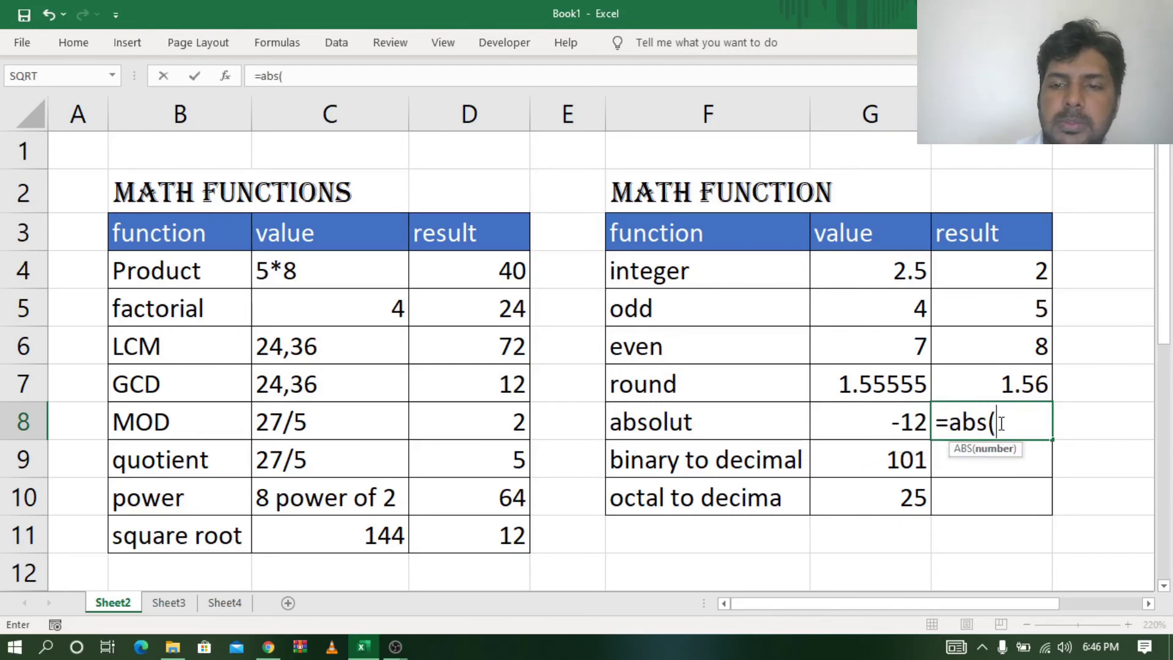
left_click(887, 419)
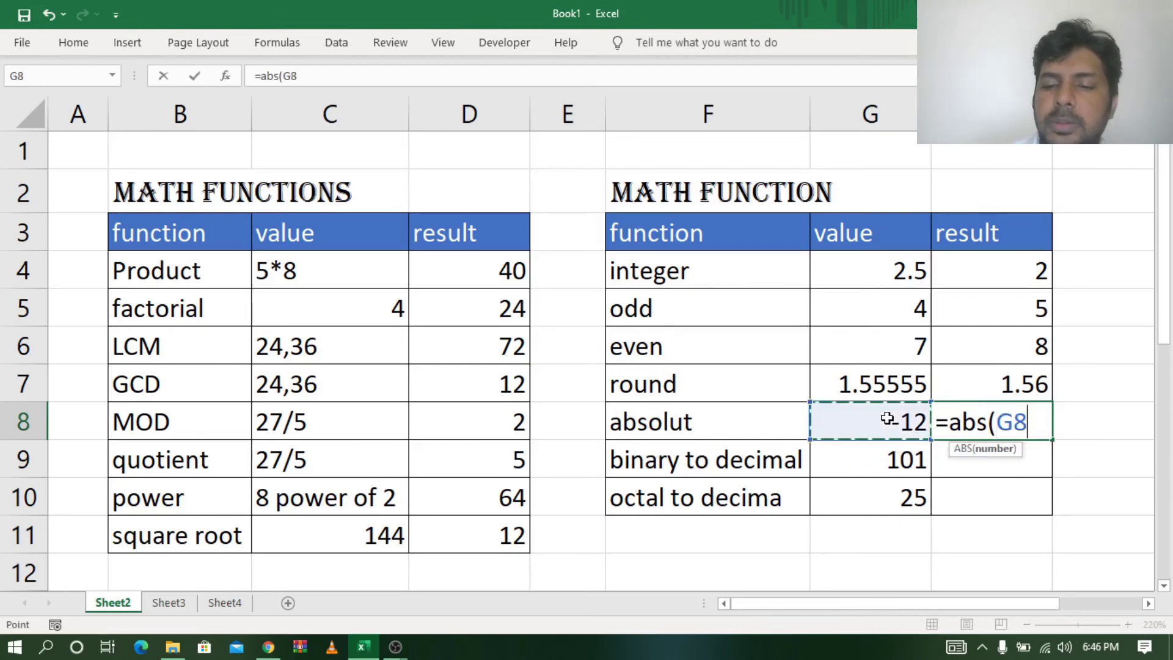
type(")")
key("ctrl+Return")
key("Return")
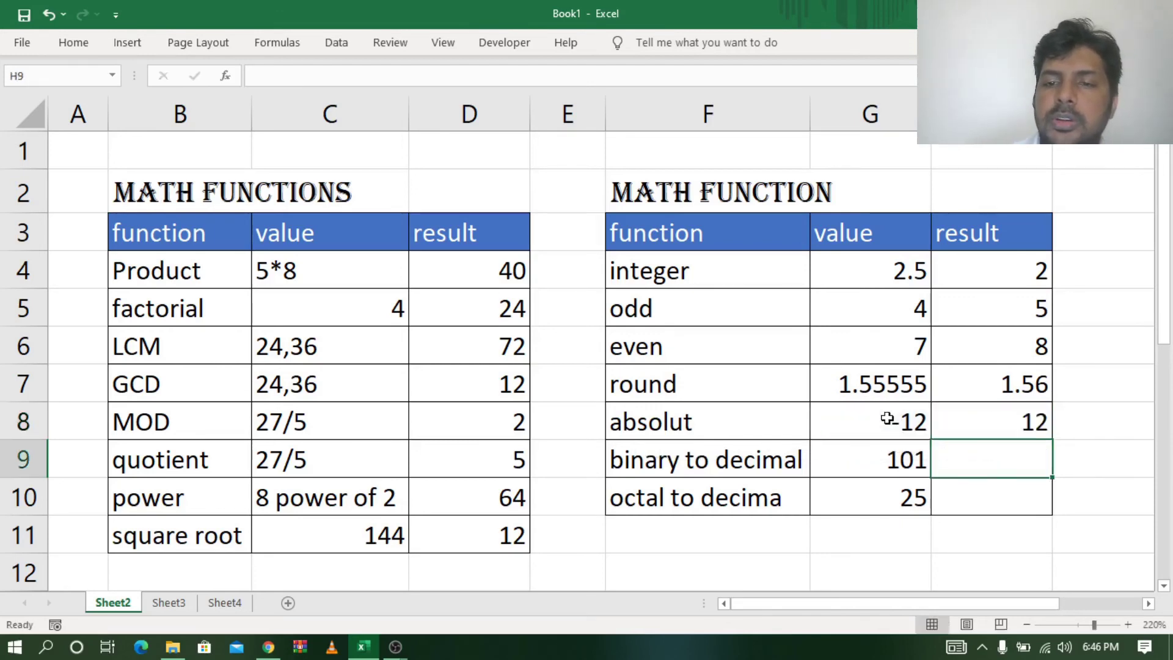
left_click(990, 422)
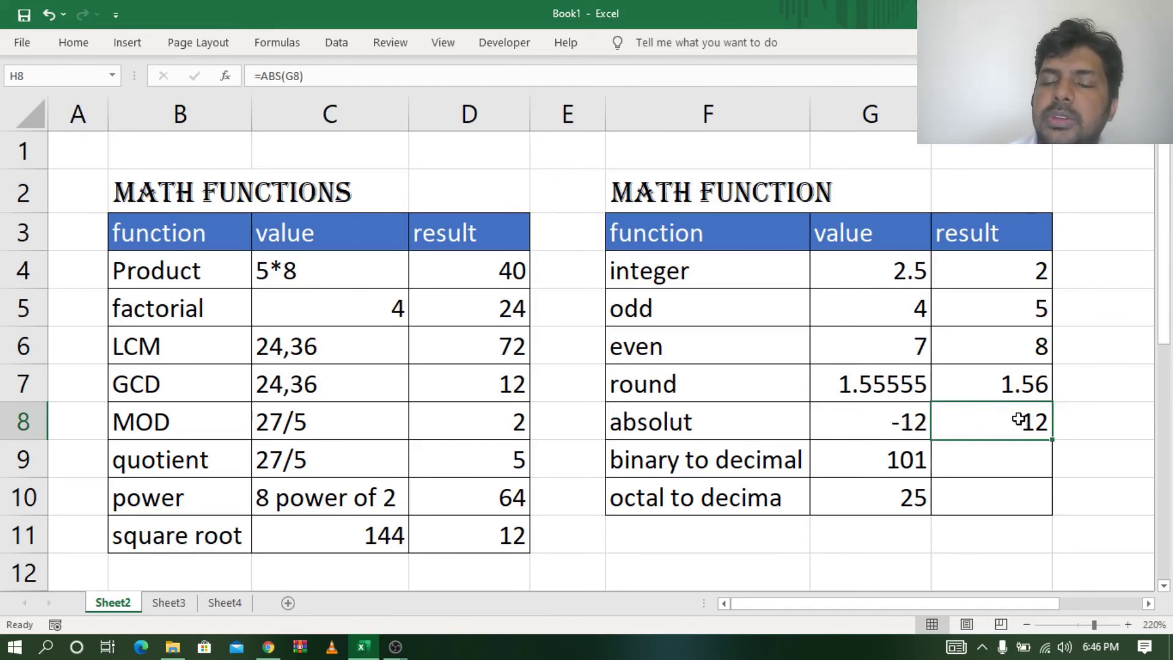
left_click(977, 469)
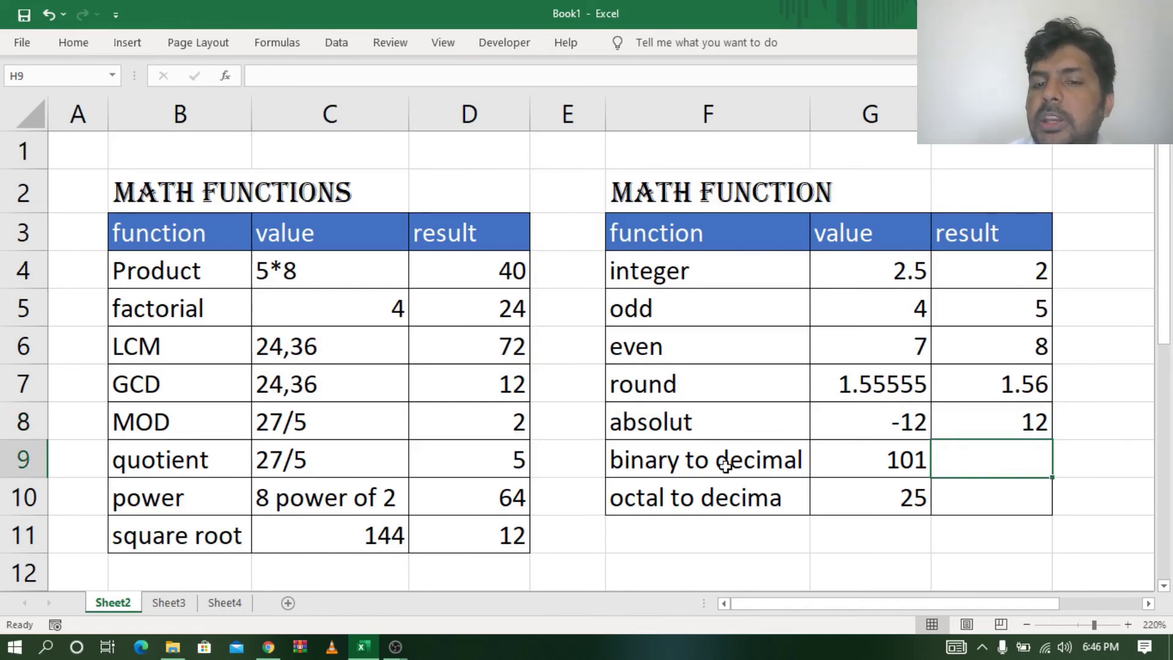
Compare the binary value 101 in G9 with the octal value 25 in G10
left_click(892, 460)
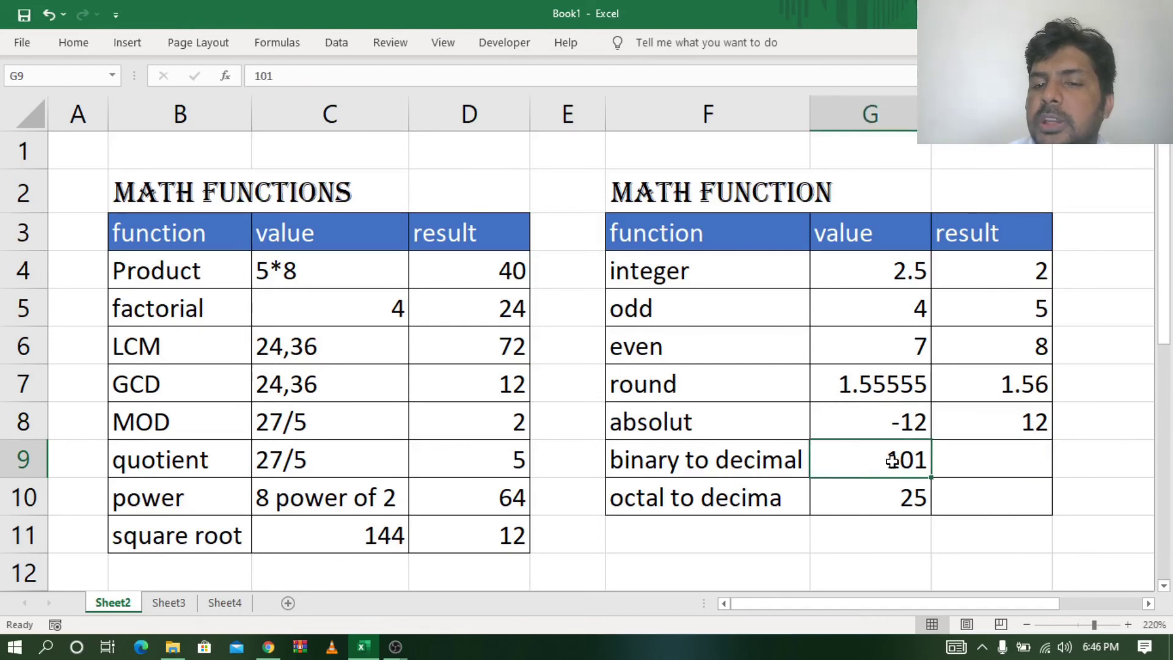
left_click(889, 496)
left_click(886, 464)
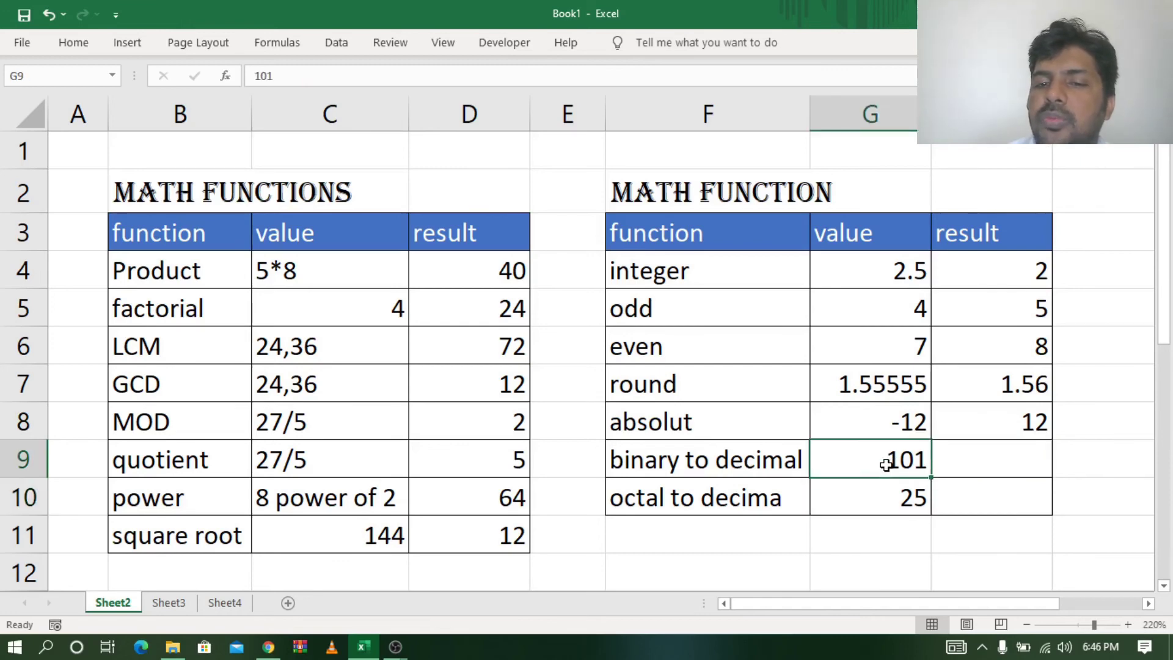
left_click(875, 500)
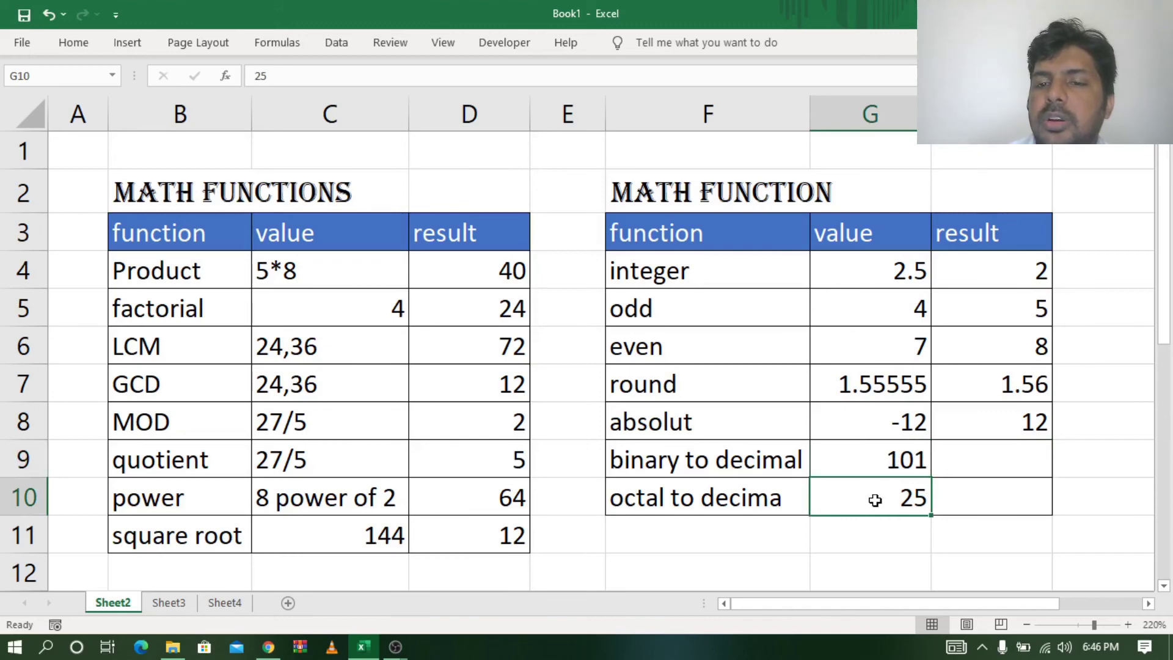
Enter =DECIMAL(G9,2) in H9, converting binary 101 to 5
left_click(976, 456)
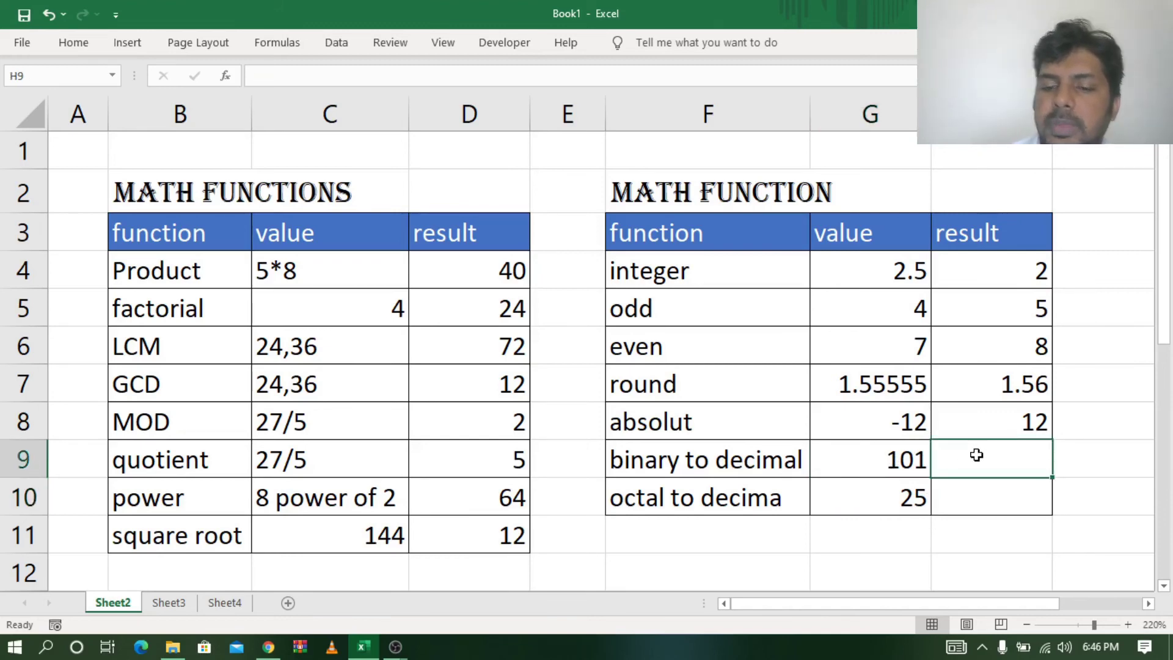
type("=dec")
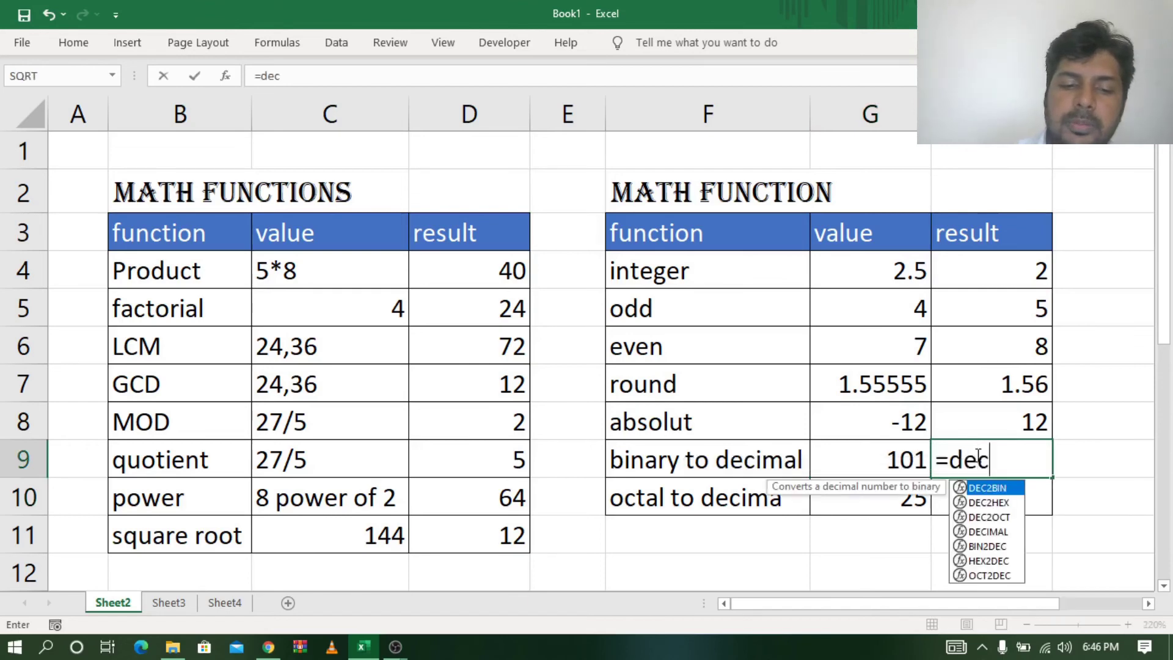
type("in")
key("BackSpace")
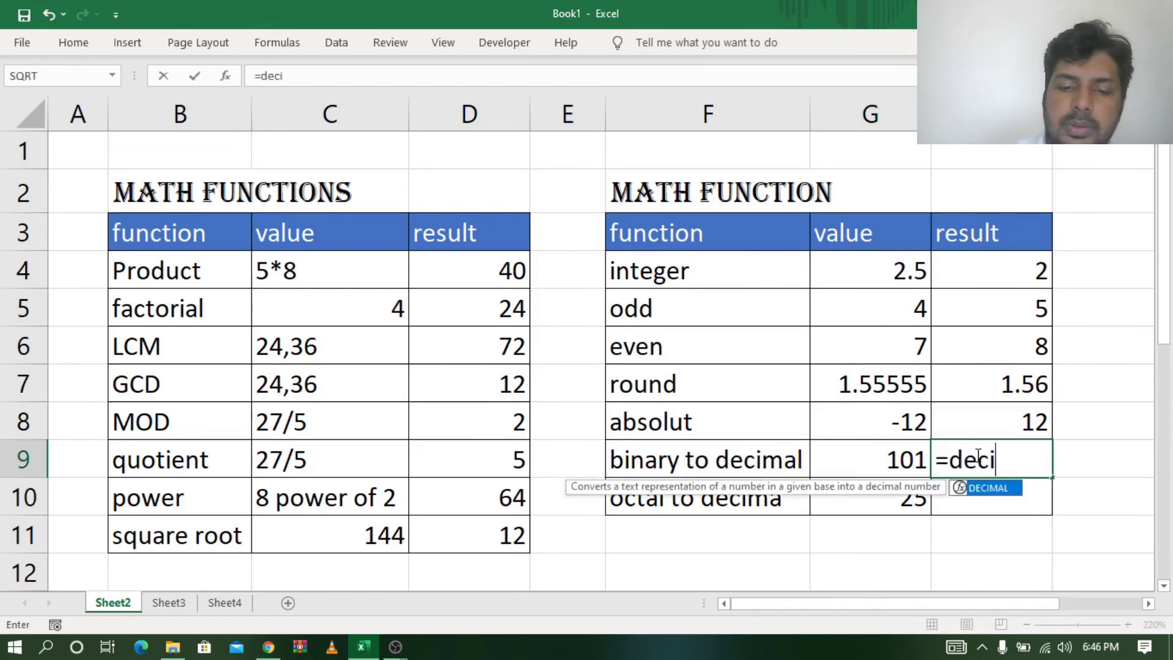
type("mal")
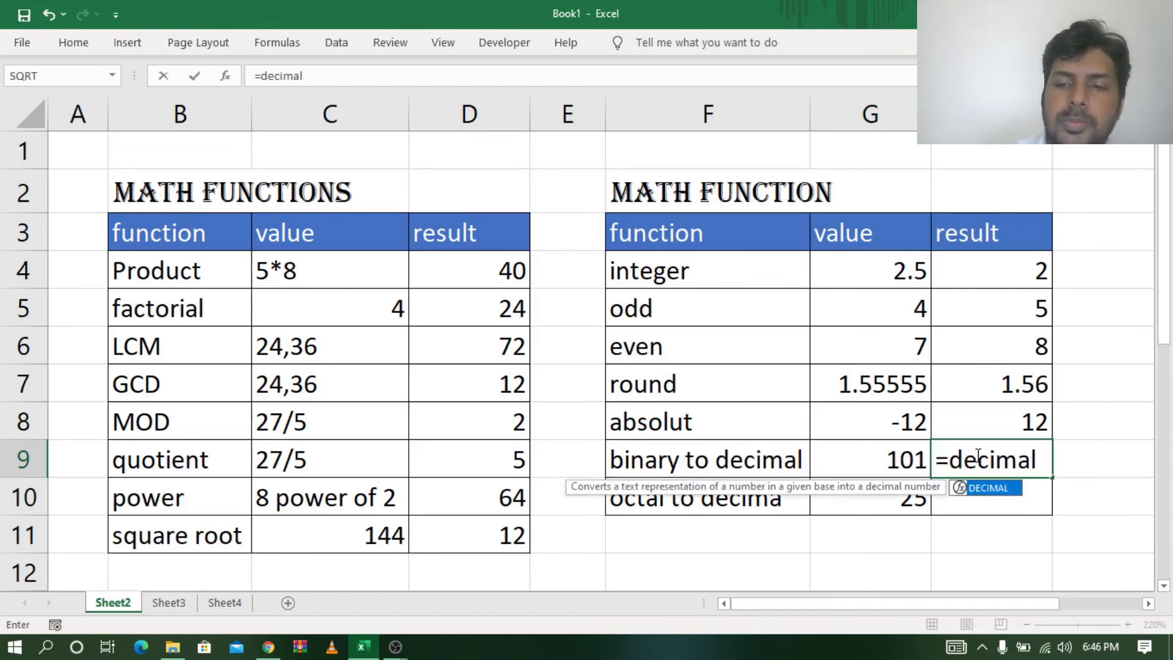
type("(")
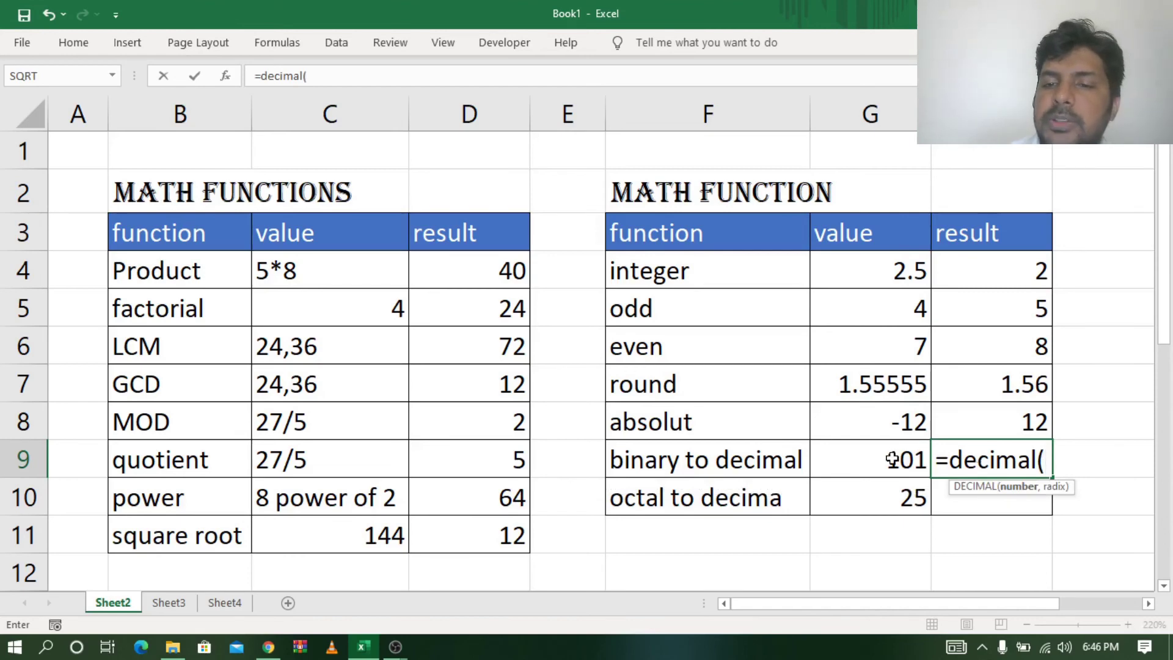
left_click(892, 460)
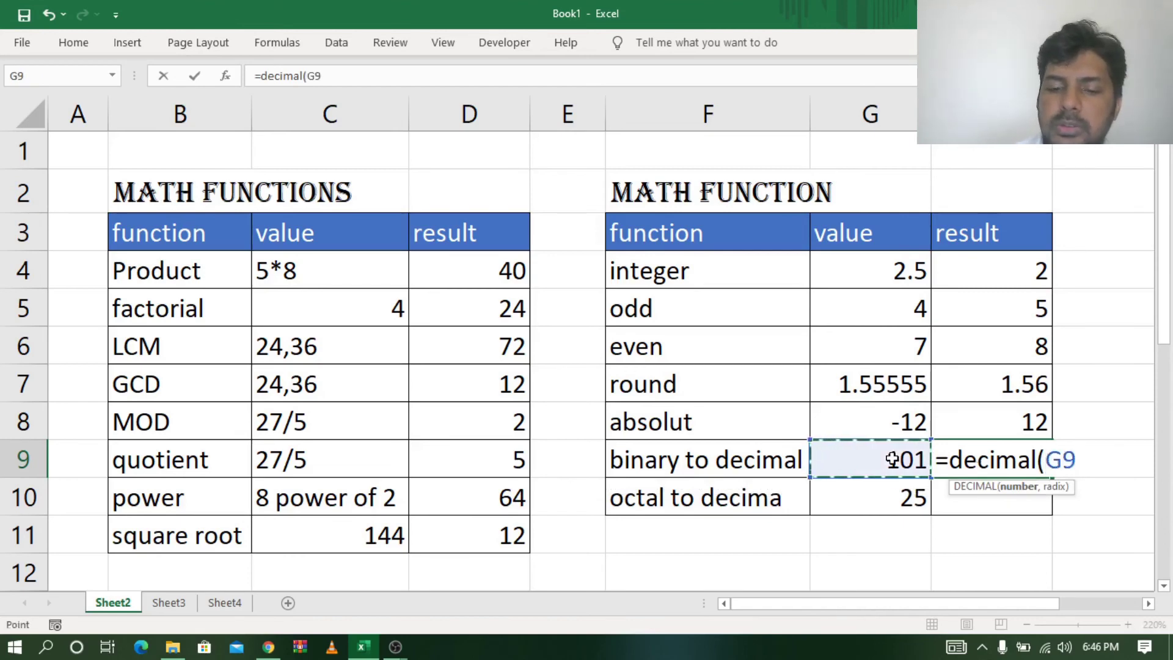
type(",")
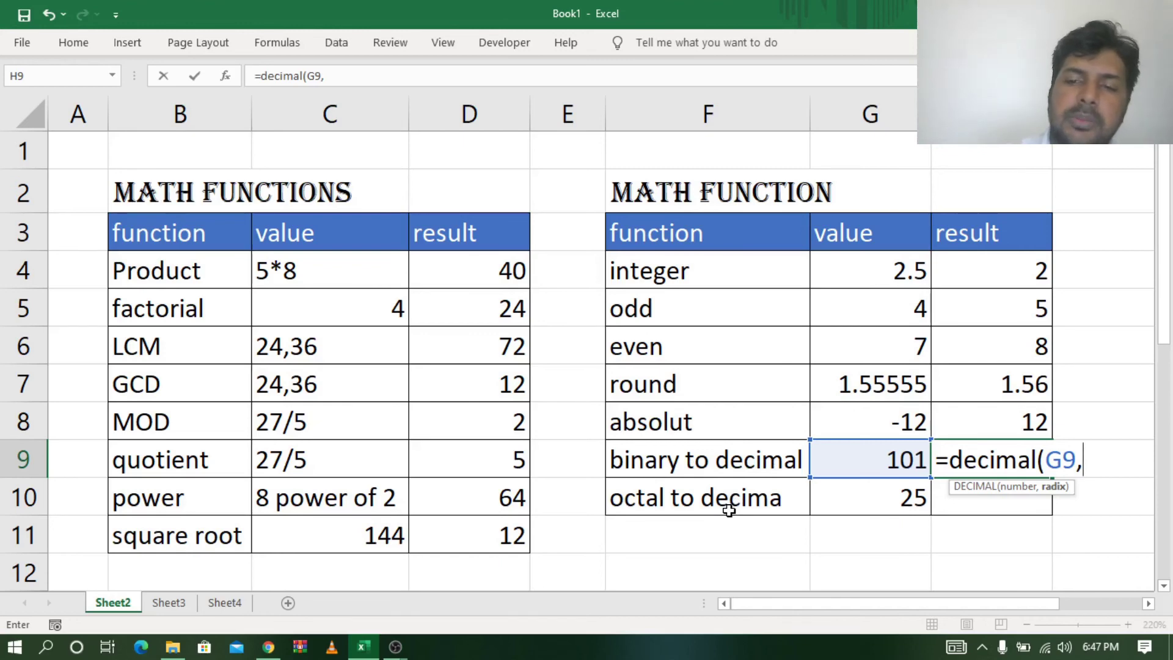
type("2")
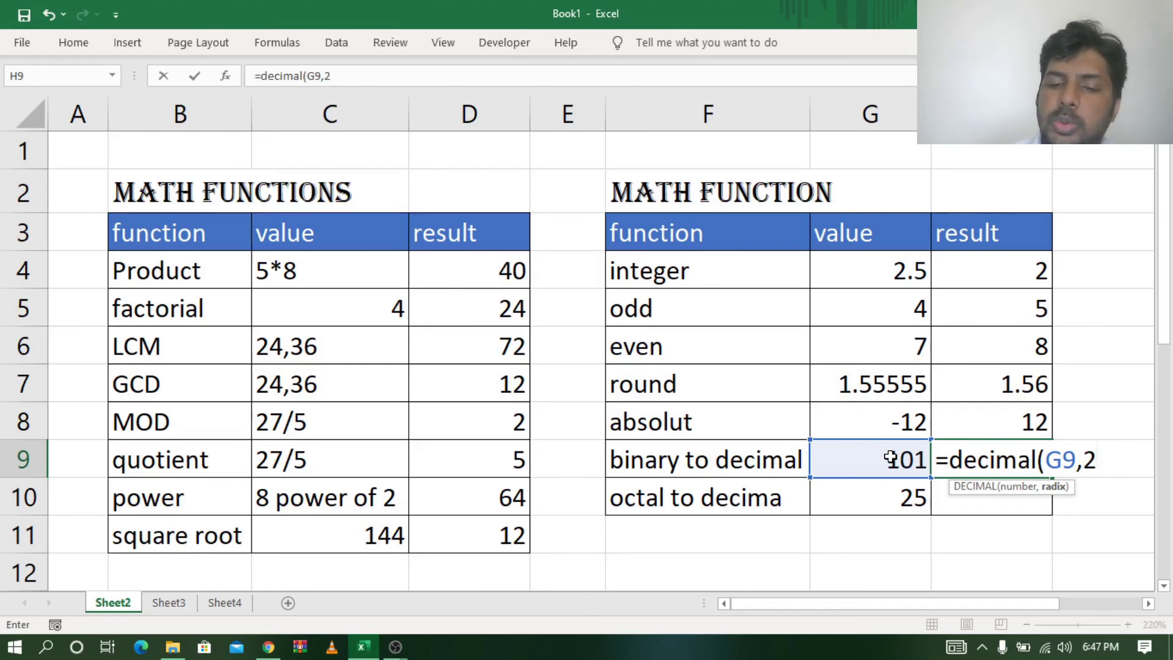
type(")")
key("Return")
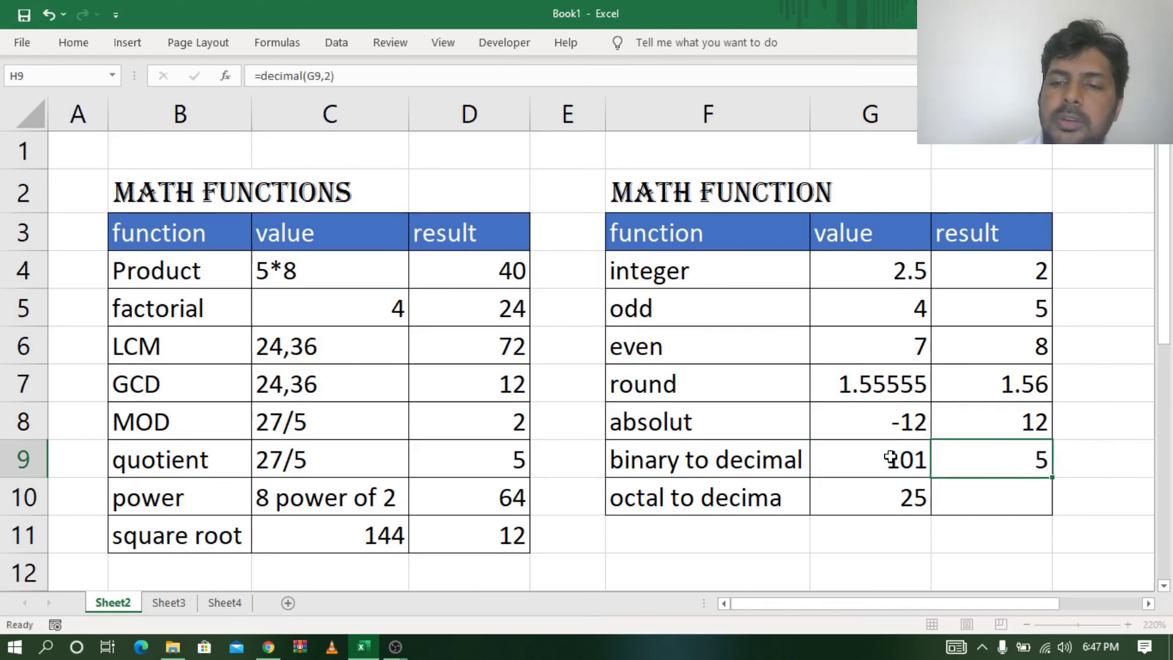
left_click(999, 458)
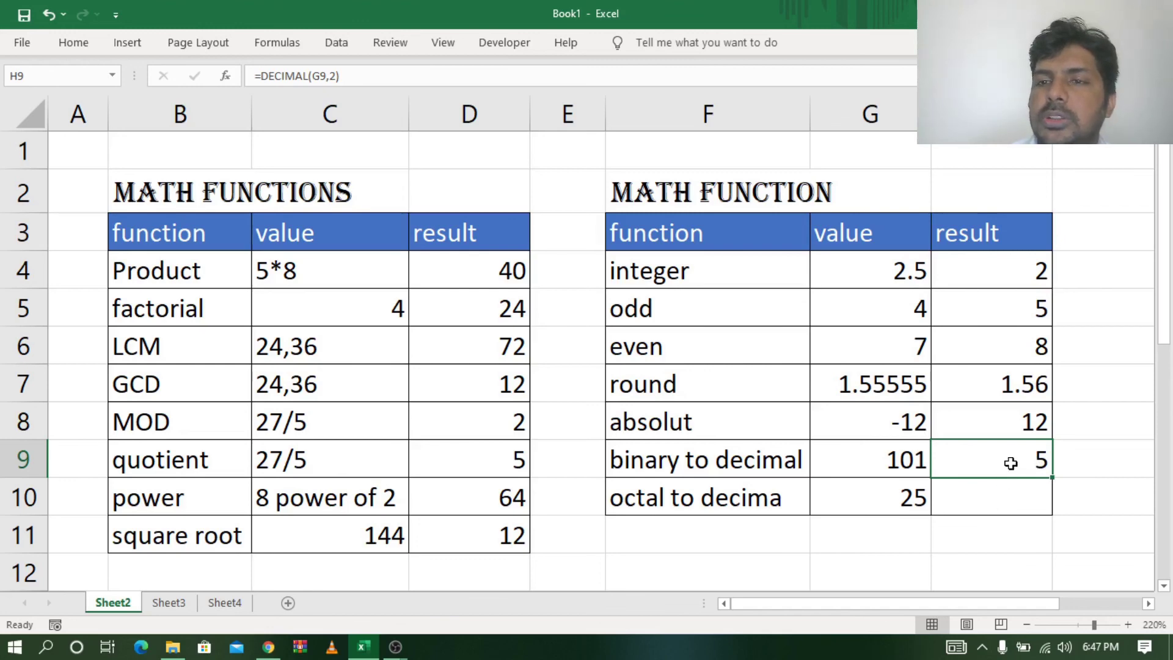
left_click(975, 507)
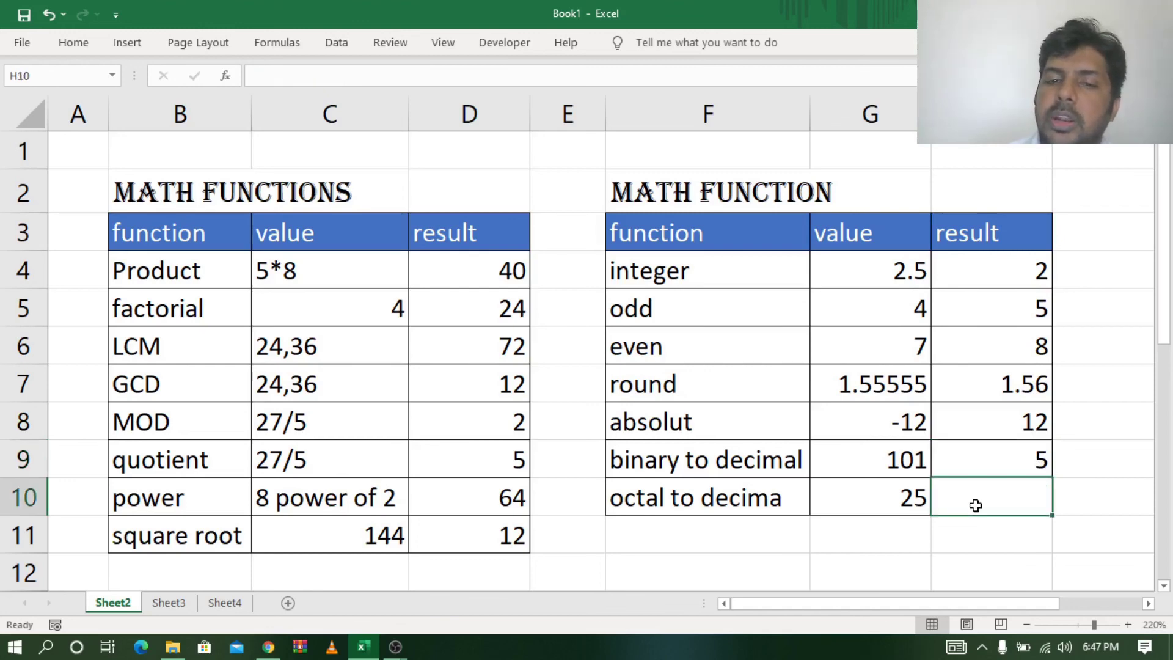
Enter =DECIMAL(G10,8) in H10, converting octal 25 to 21
left_click(910, 499)
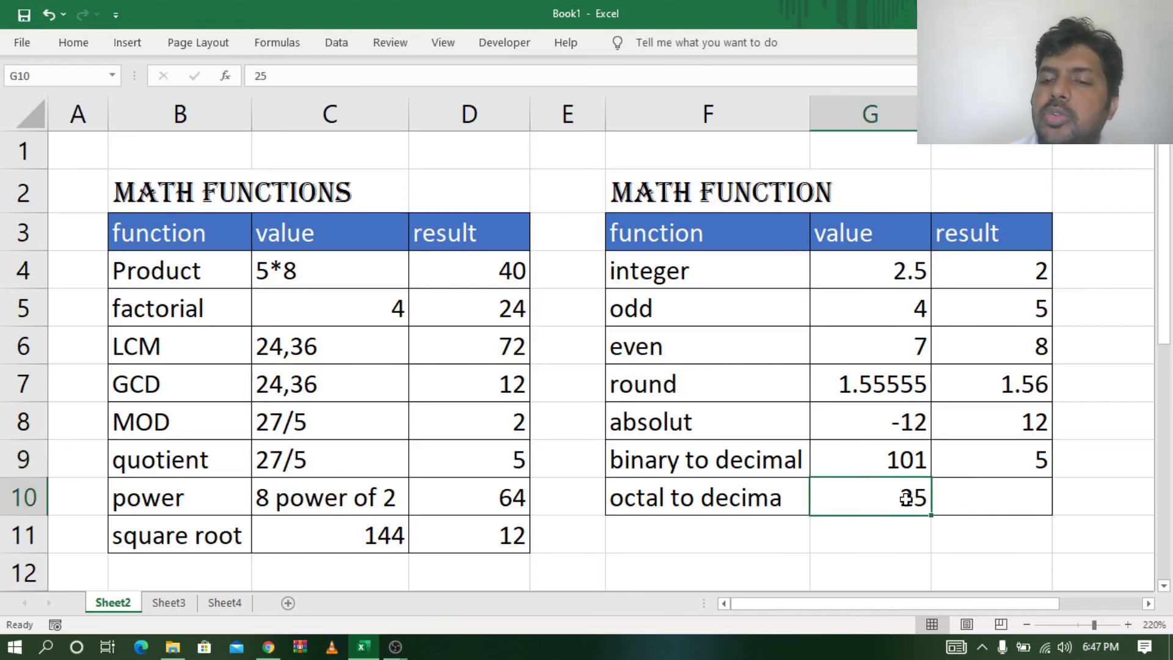
left_click(1008, 499)
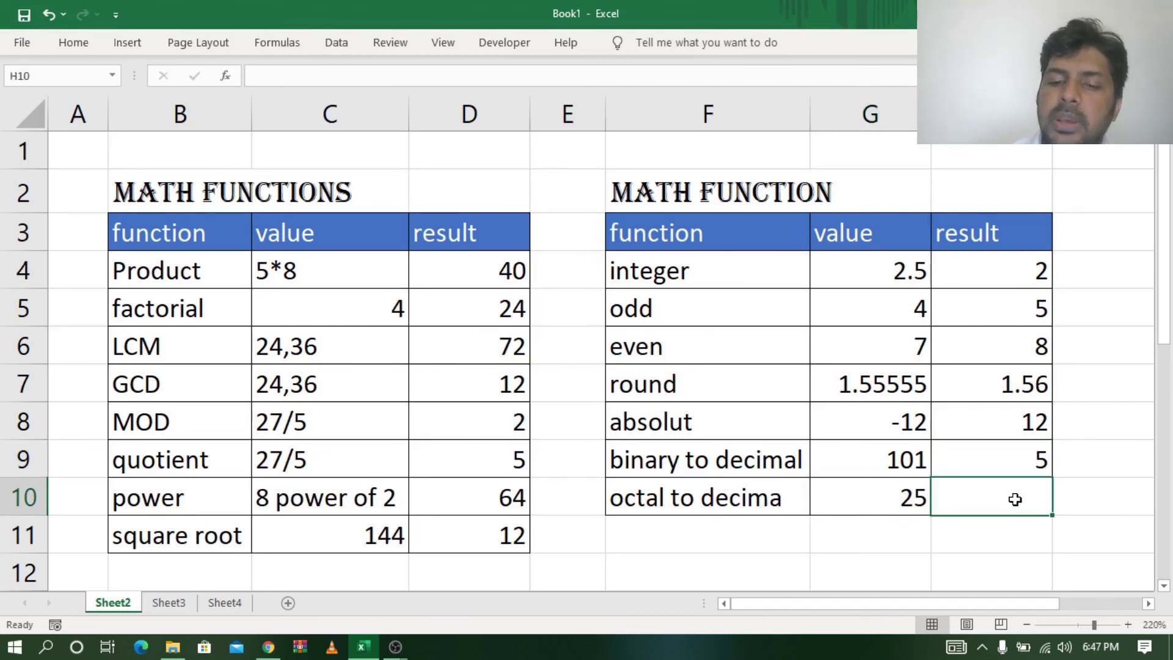
type("=dec")
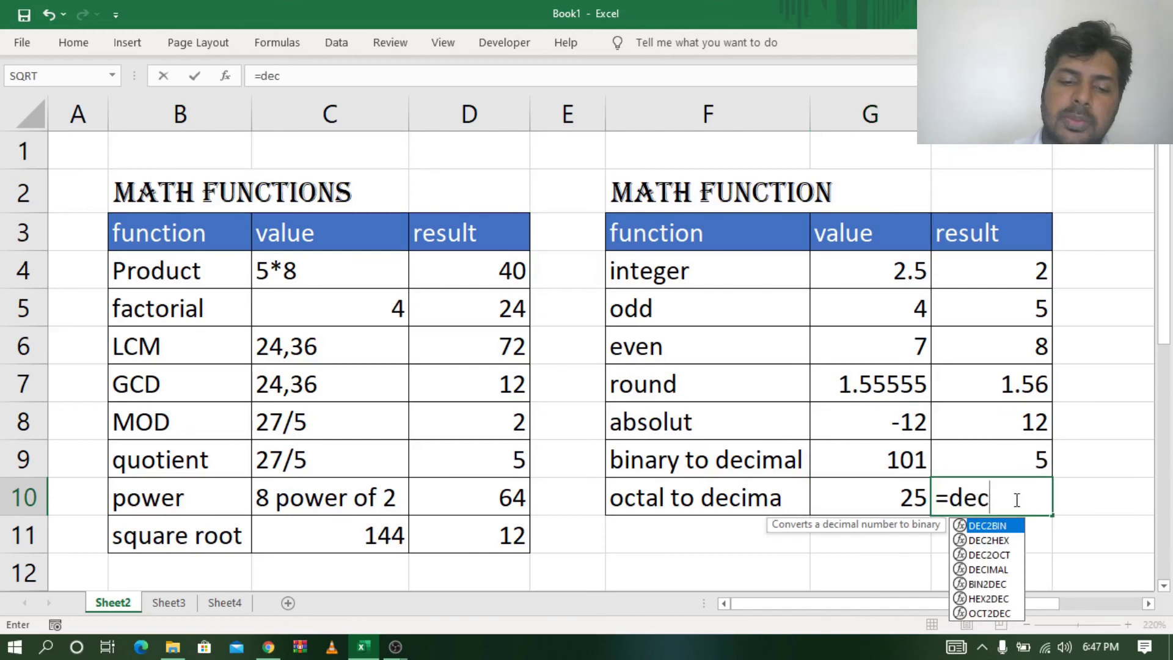
type("imal(")
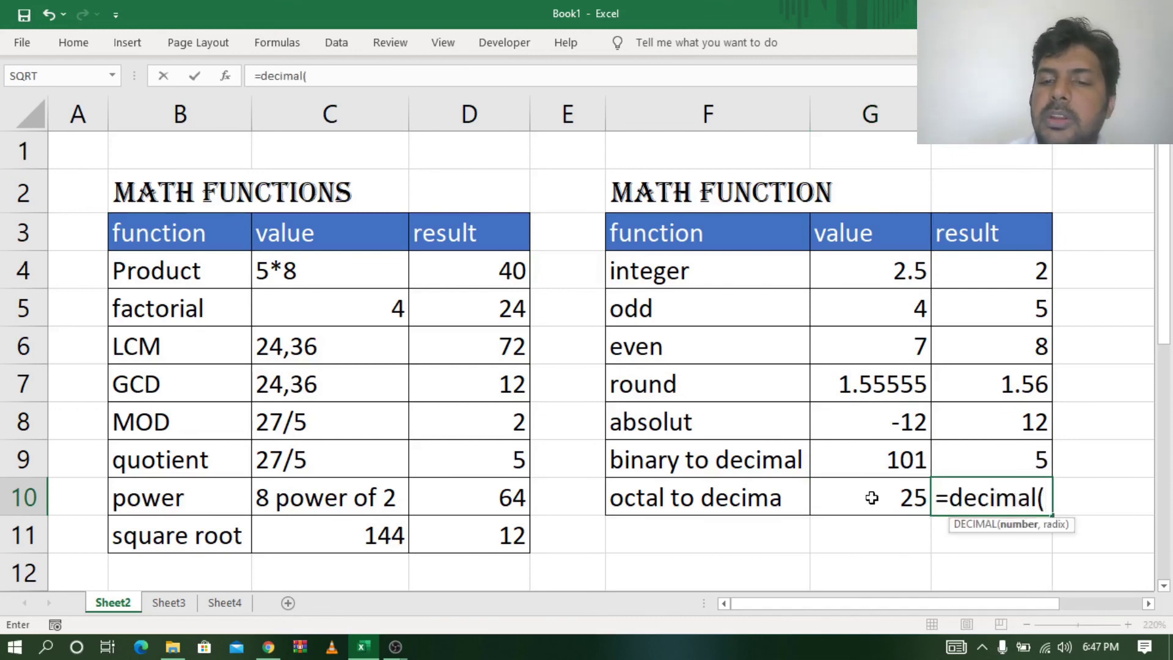
left_click(872, 497)
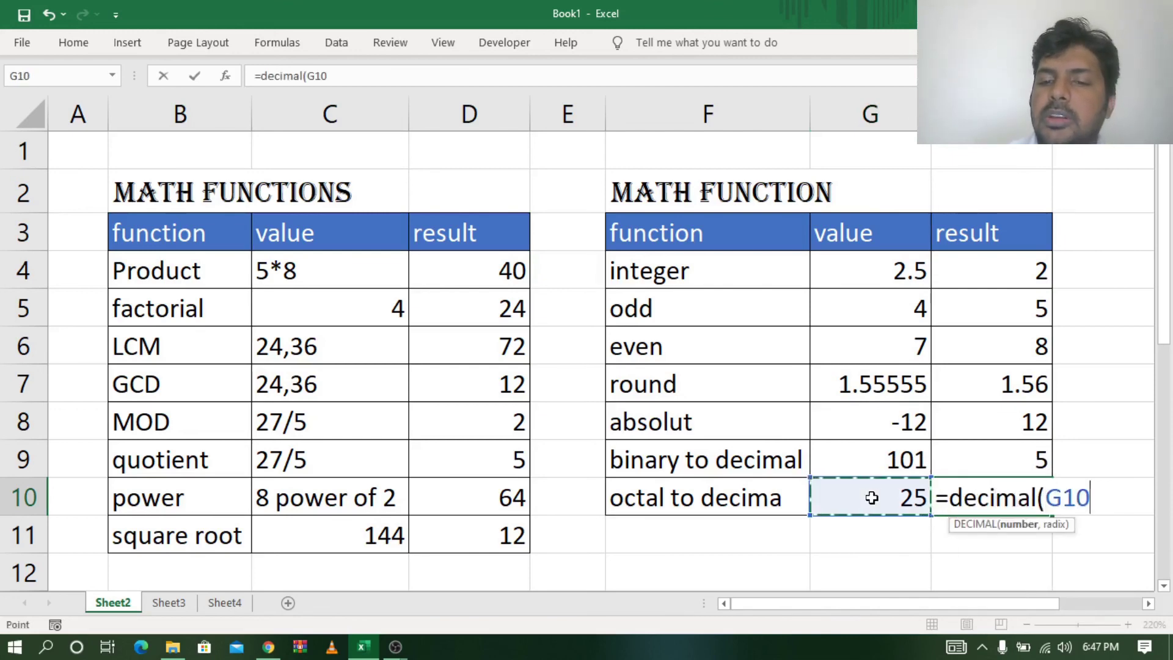
type(",")
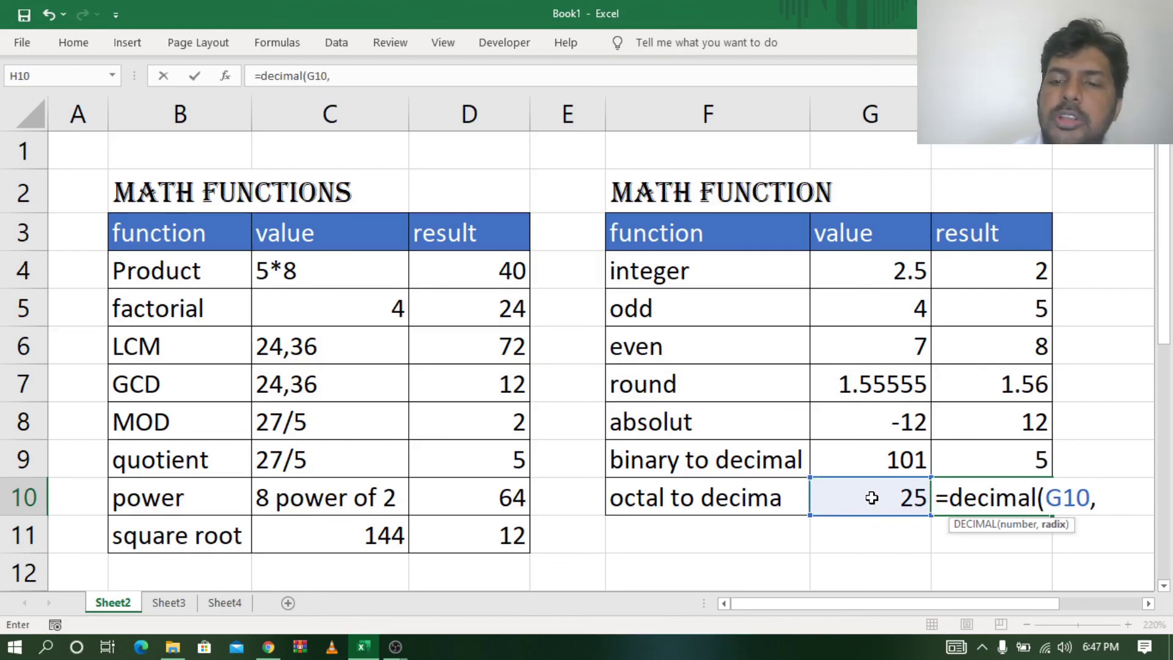
type("8")
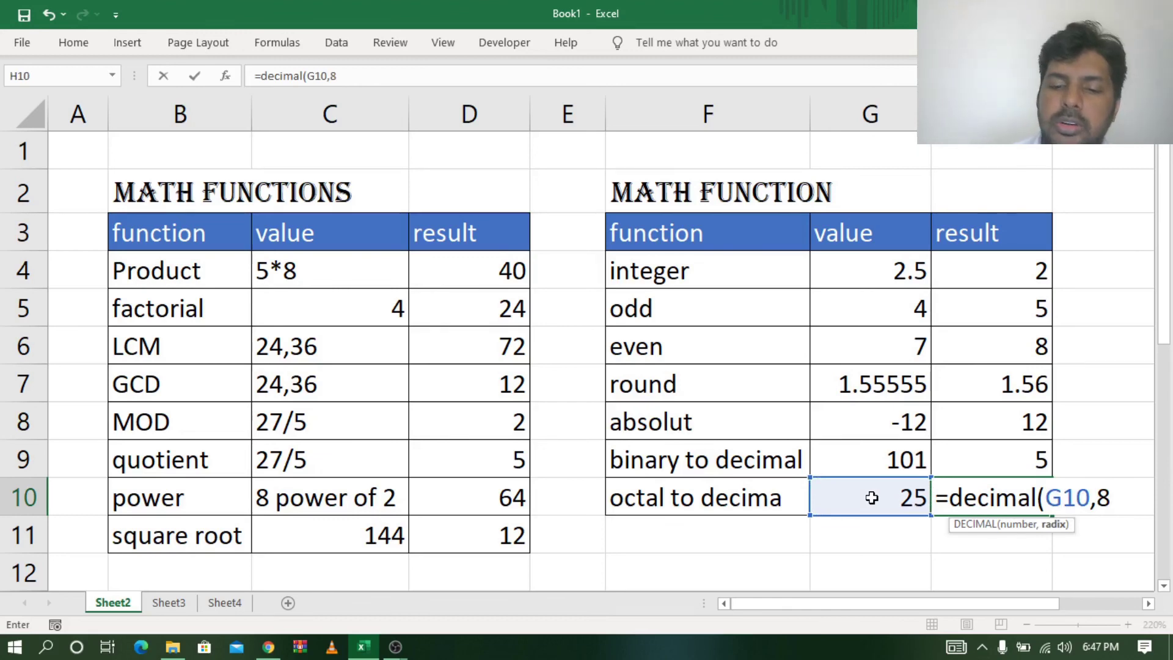
type(")")
key("Return")
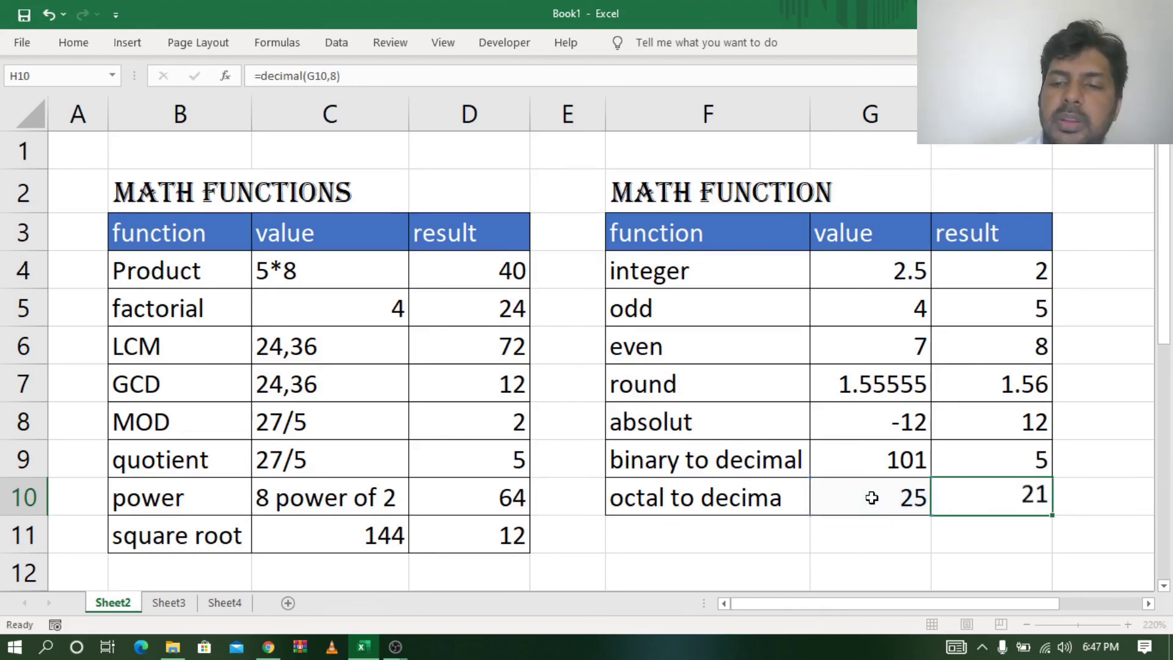
left_click(1013, 502)
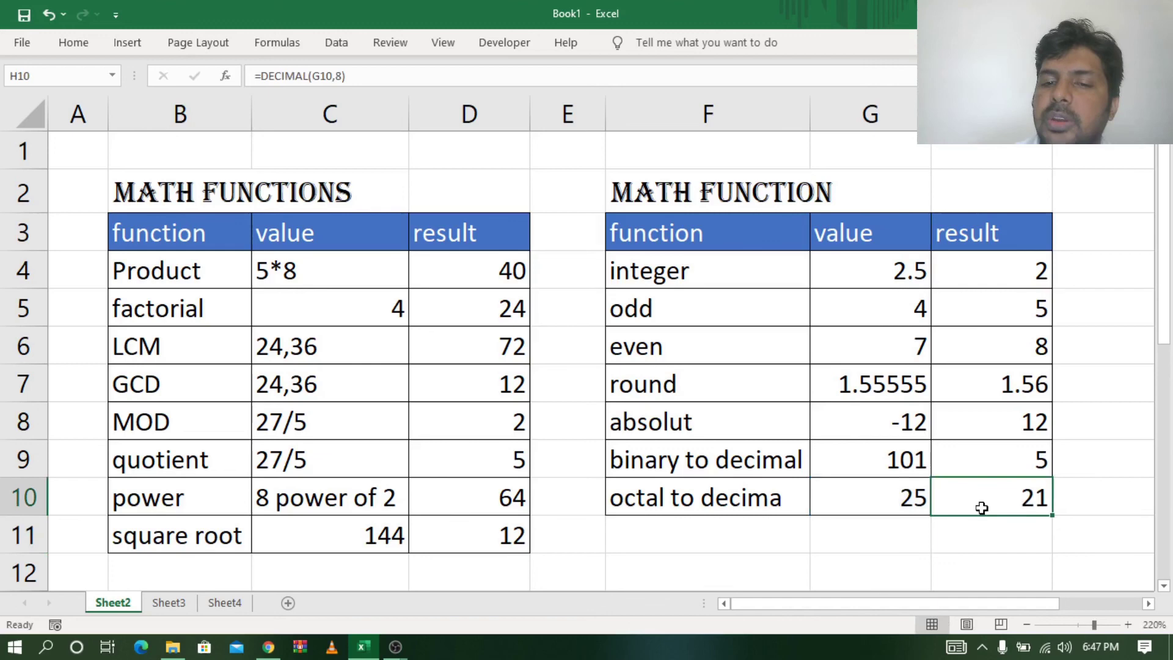
left_click(859, 495)
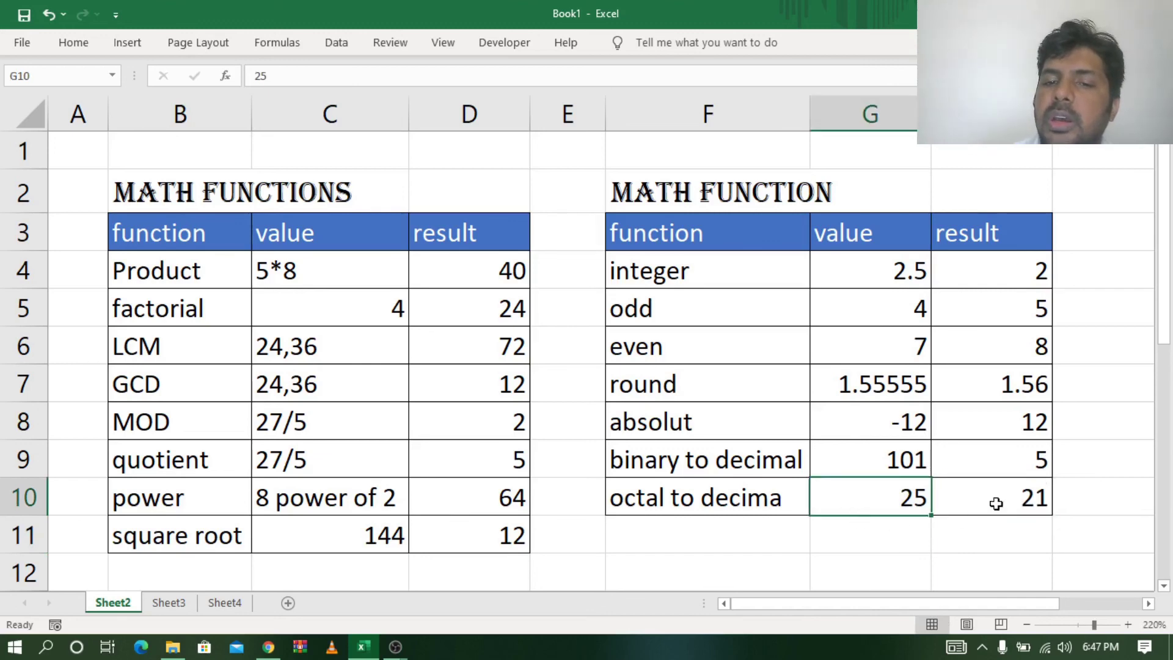
Add the missing 'l' in F10 so the label reads 'octal to decimal'
double_click(784, 498)
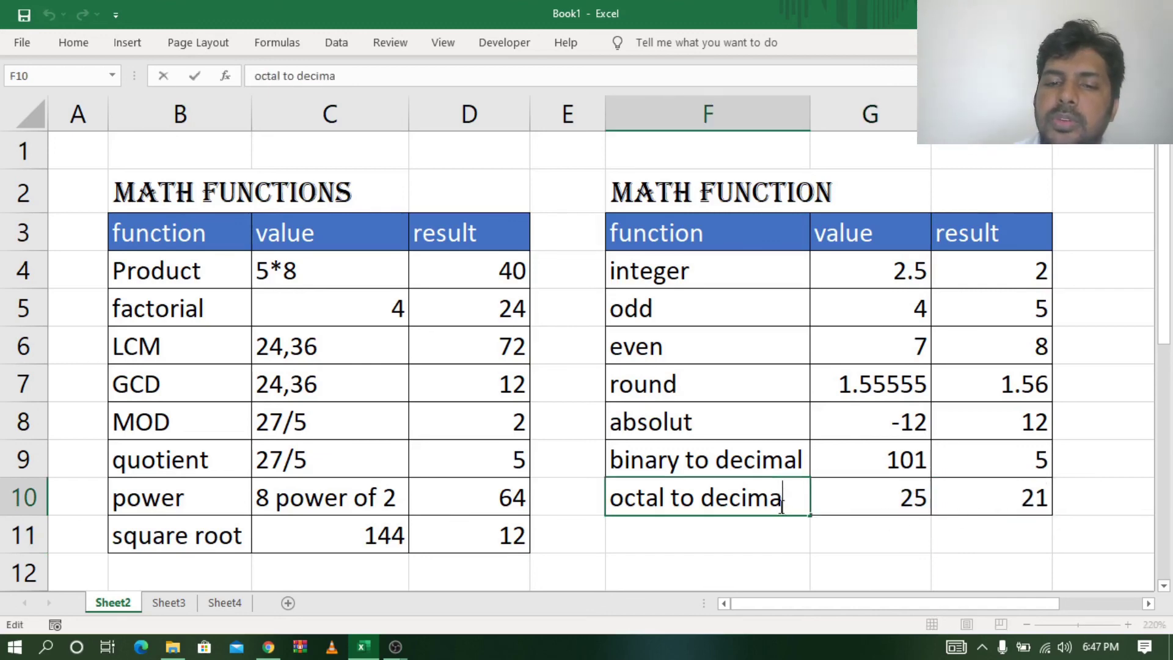
type("l")
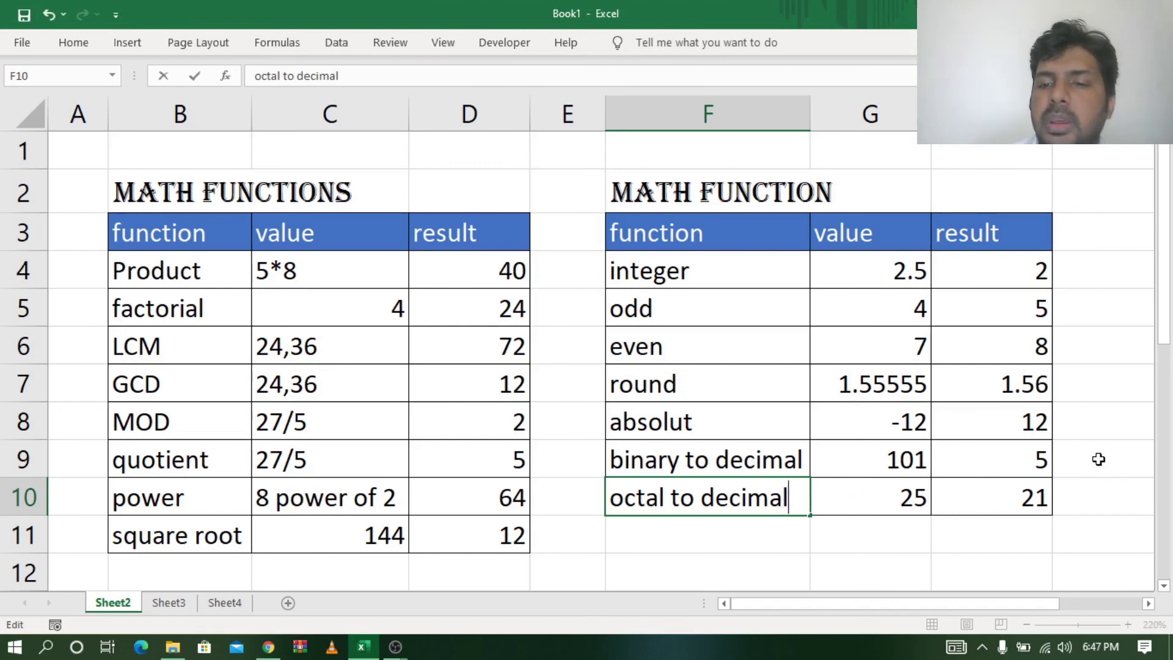
left_click(1094, 459)
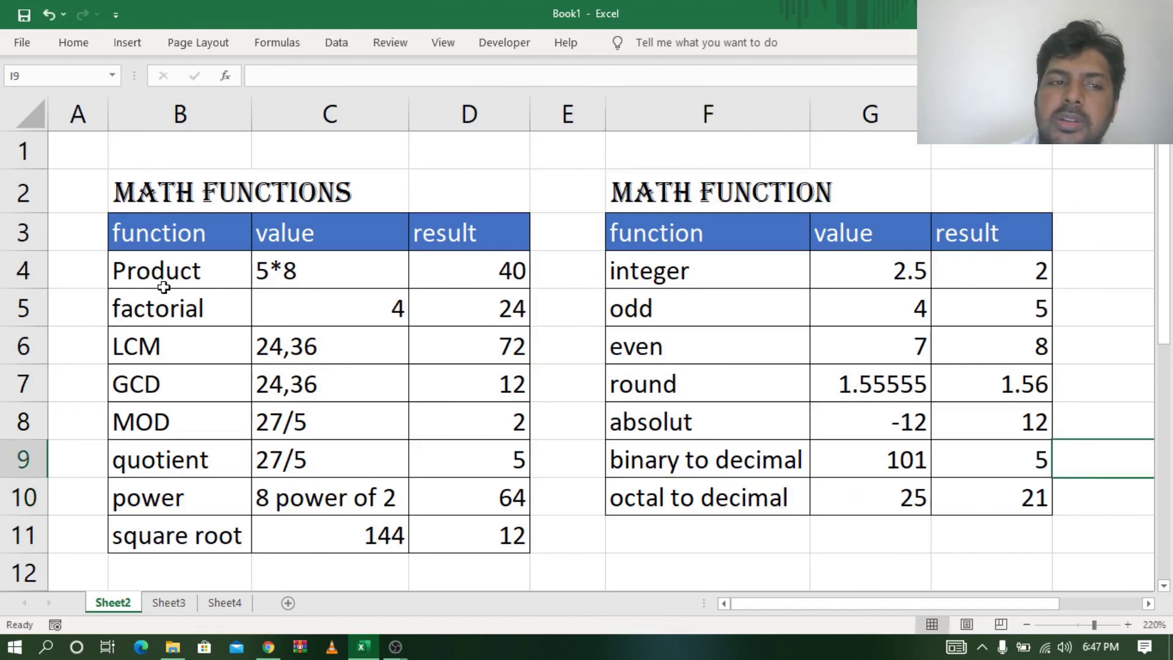